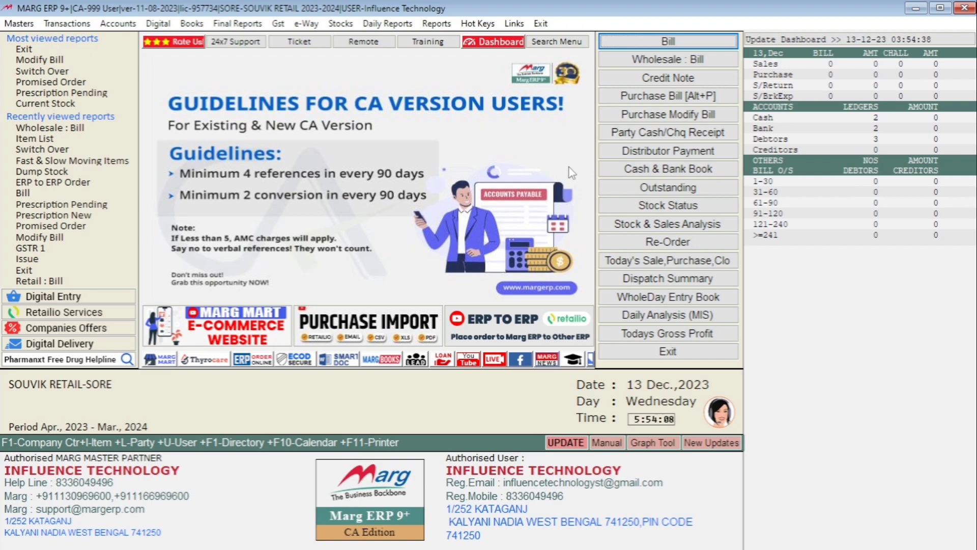
Search all Control Room settings for DOSE from Masters > MARG Setups.
left_click(18, 24)
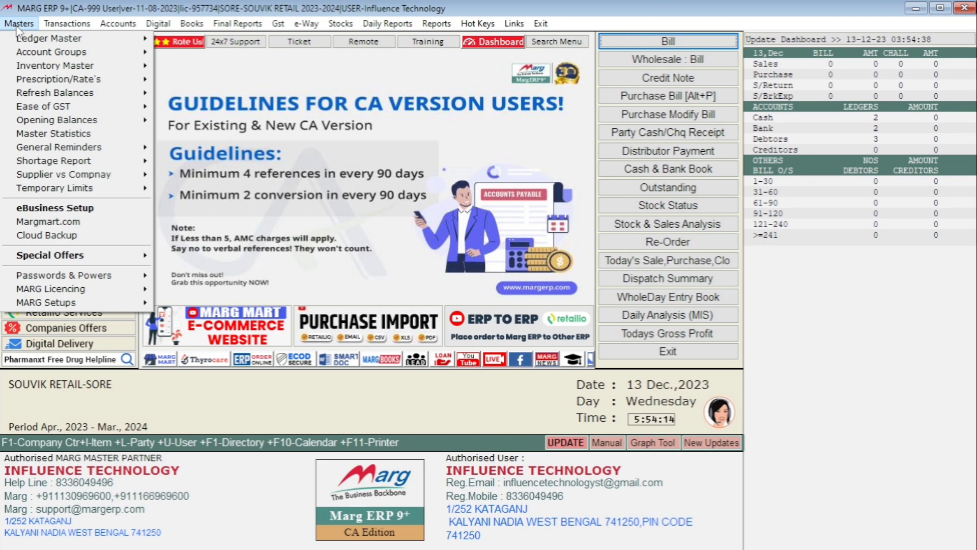
mouse_move(65, 304)
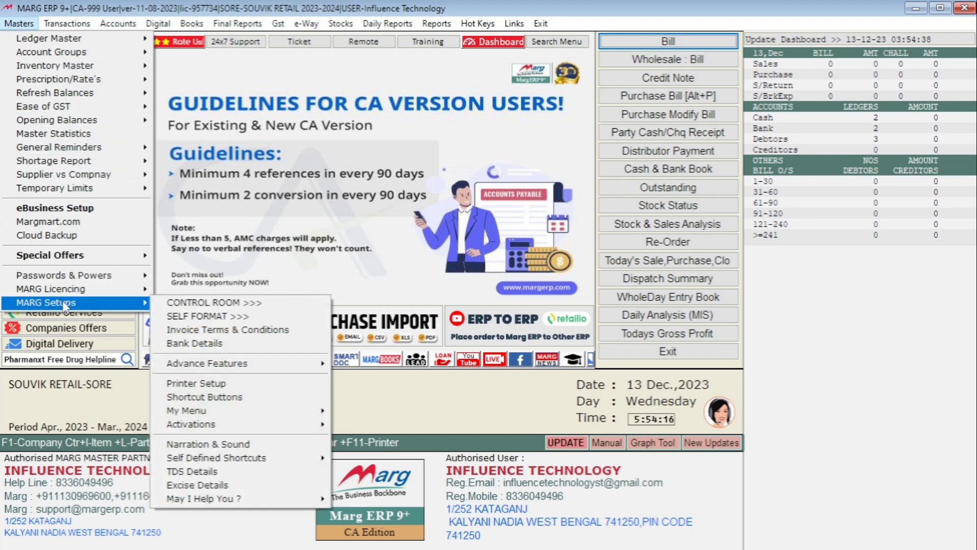
left_click(249, 303)
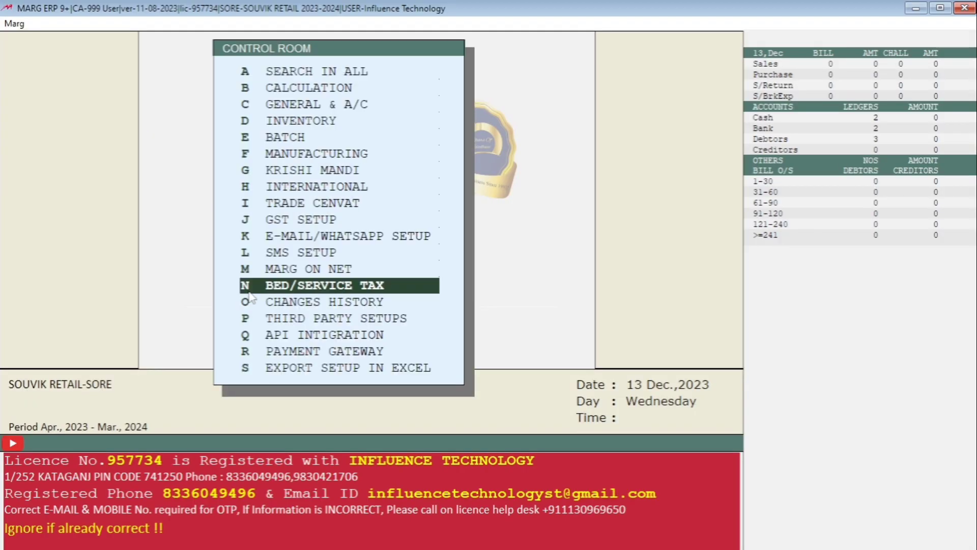
key("a")
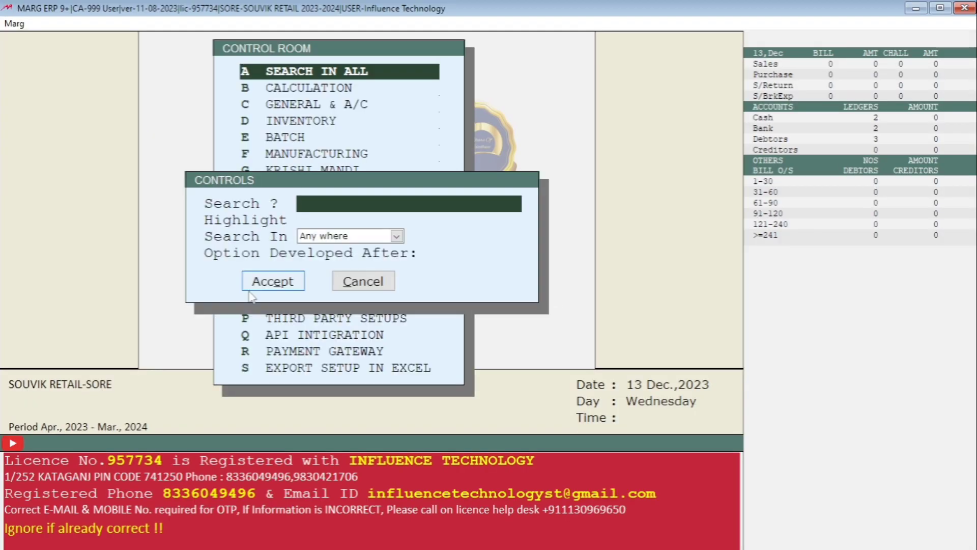
type("DOSE")
key("Return")
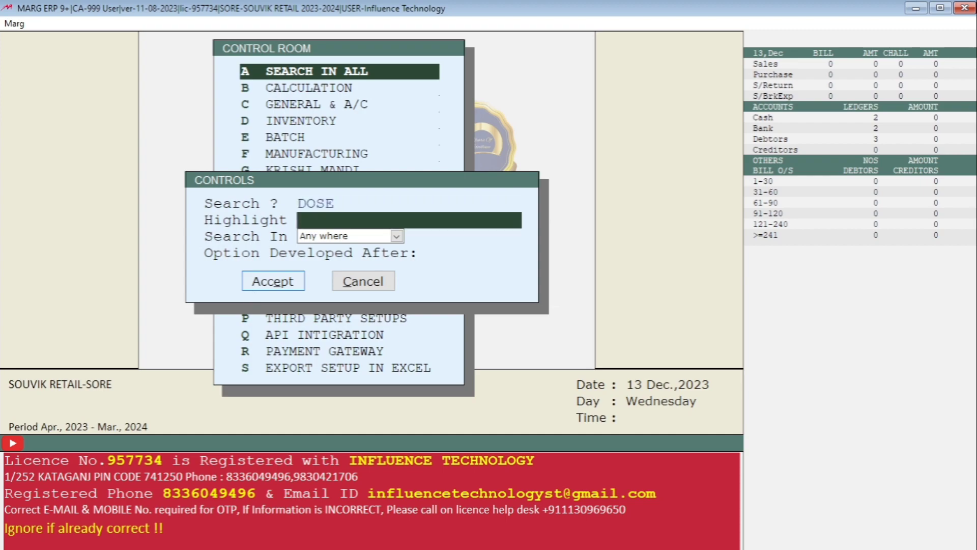
key("Return")
key("Return")
key("Return")
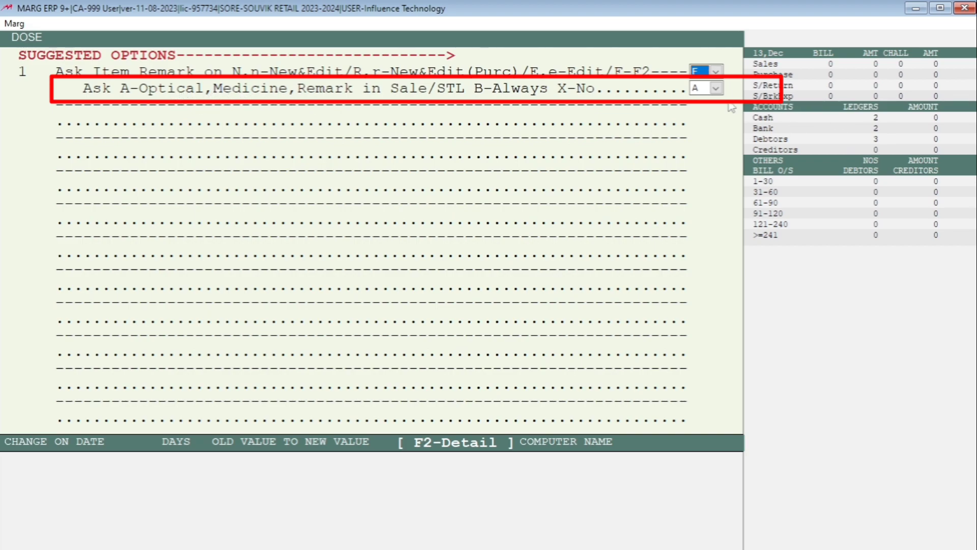
Choose A for Ask Optical, Medicine, Remark in Sale and save the changes.
left_click(716, 88)
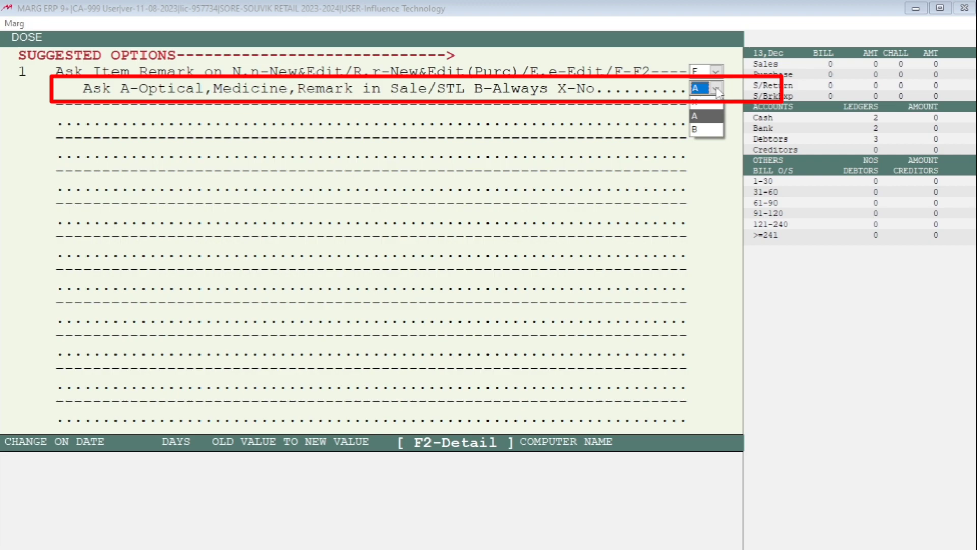
left_click(710, 117)
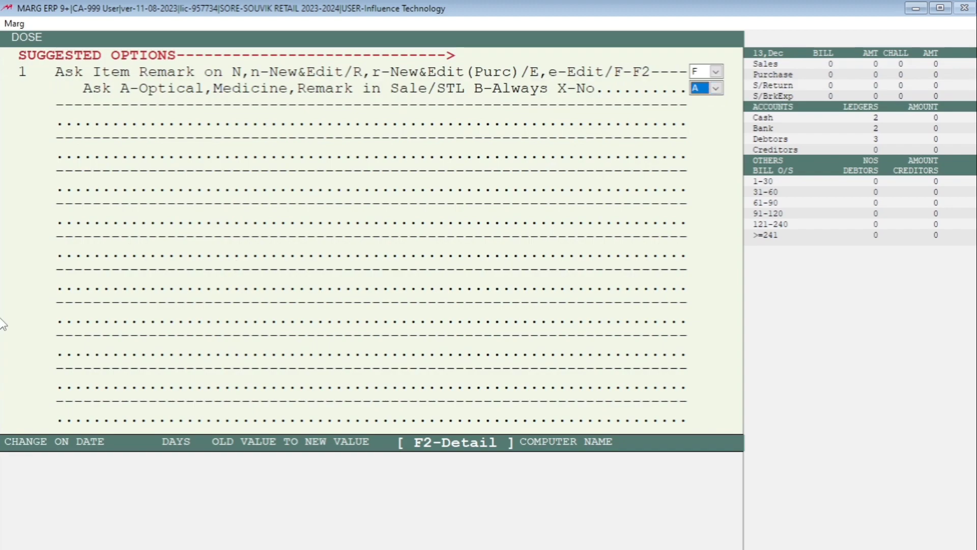
key("Escape")
key("Escape")
key("Right")
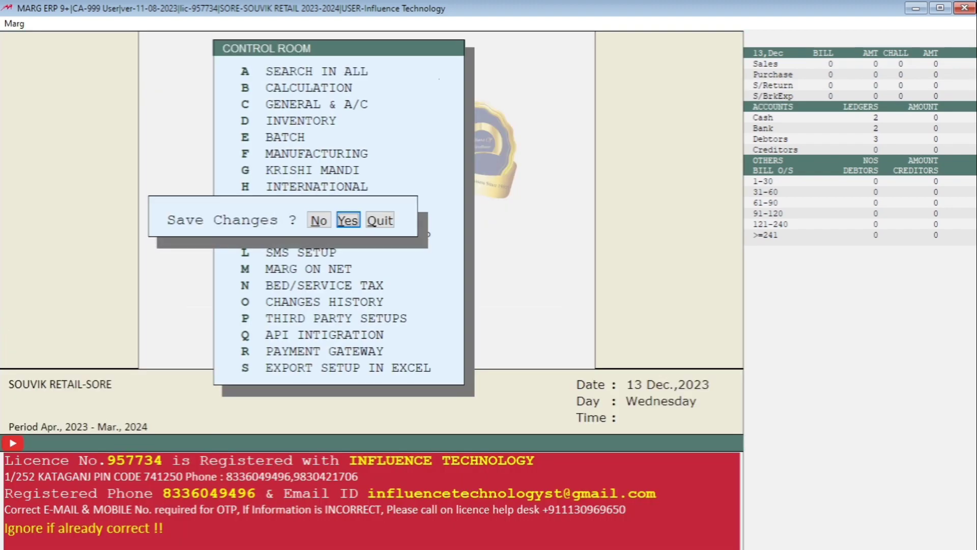
key("Return")
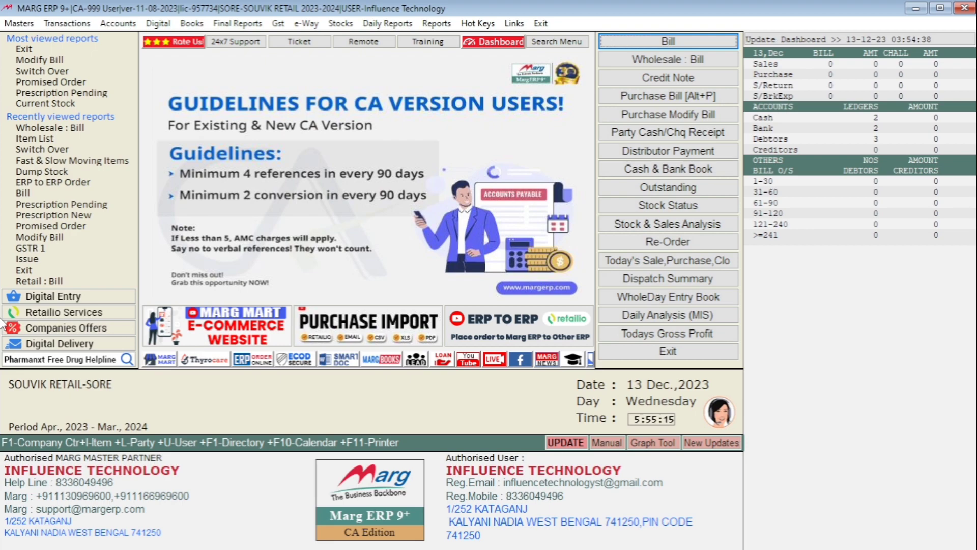
left_click(15, 24)
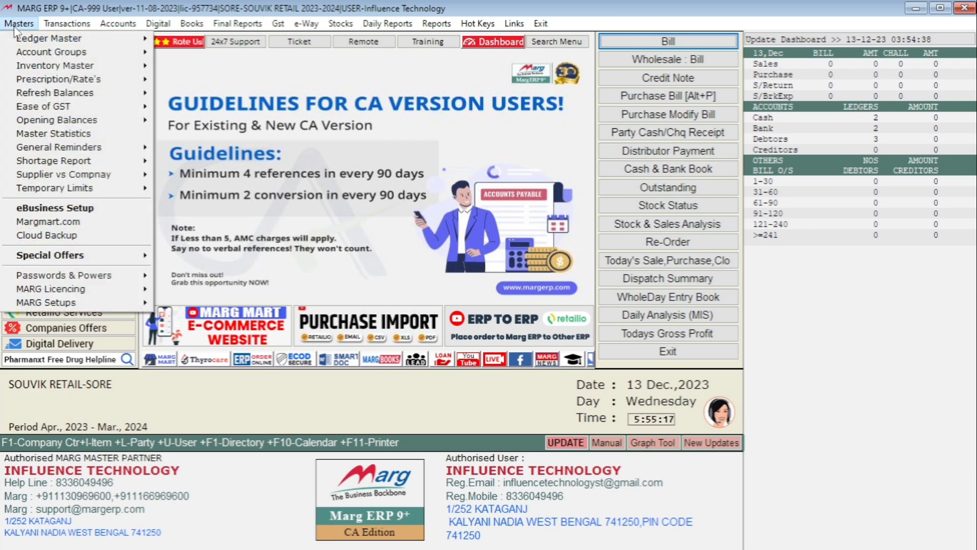
mouse_move(115, 68)
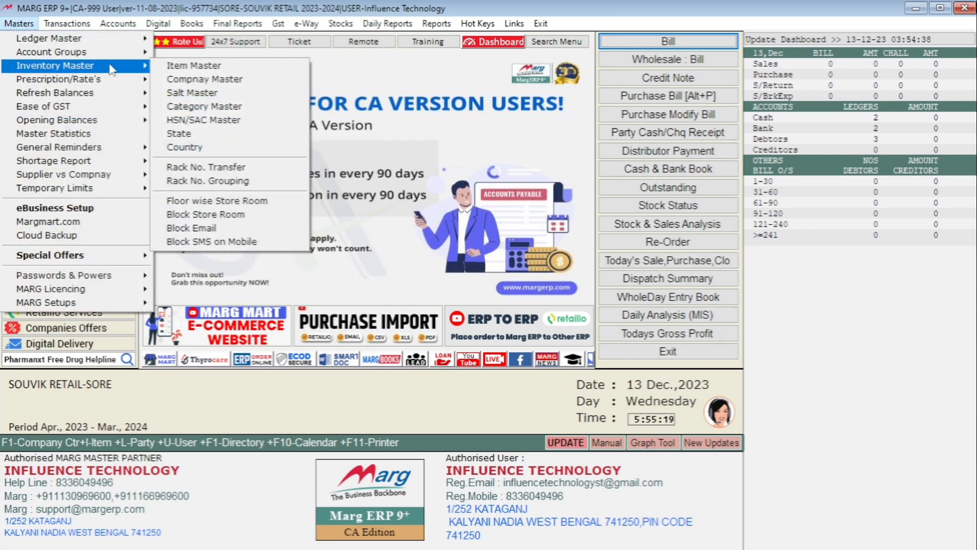
left_click(196, 65)
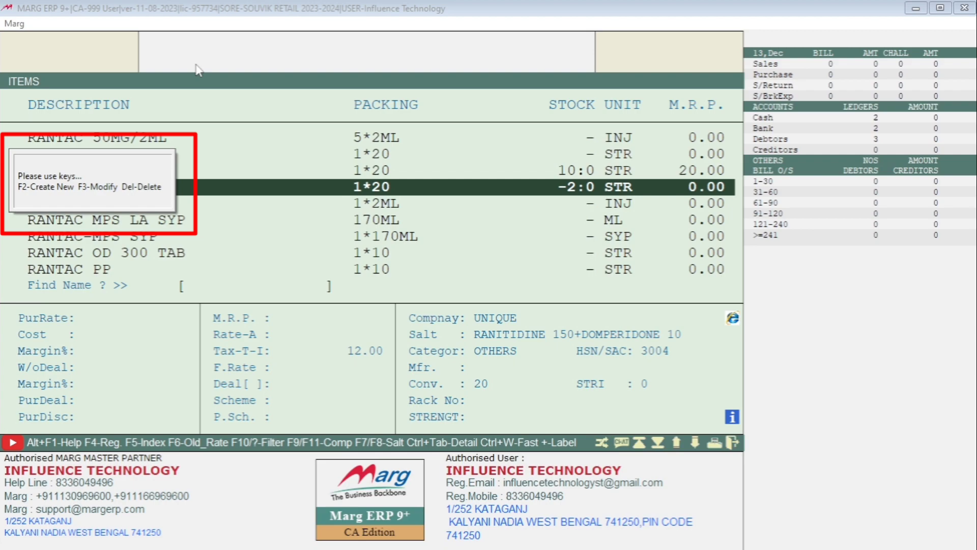
left_click(173, 137)
left_click(299, 224)
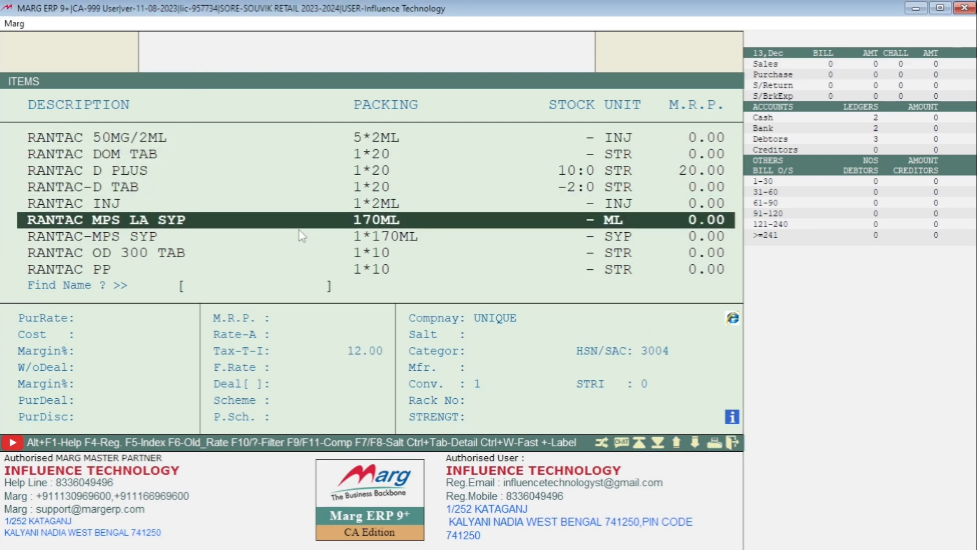
key("Up")
key("Up")
key("Up")
key("F3")
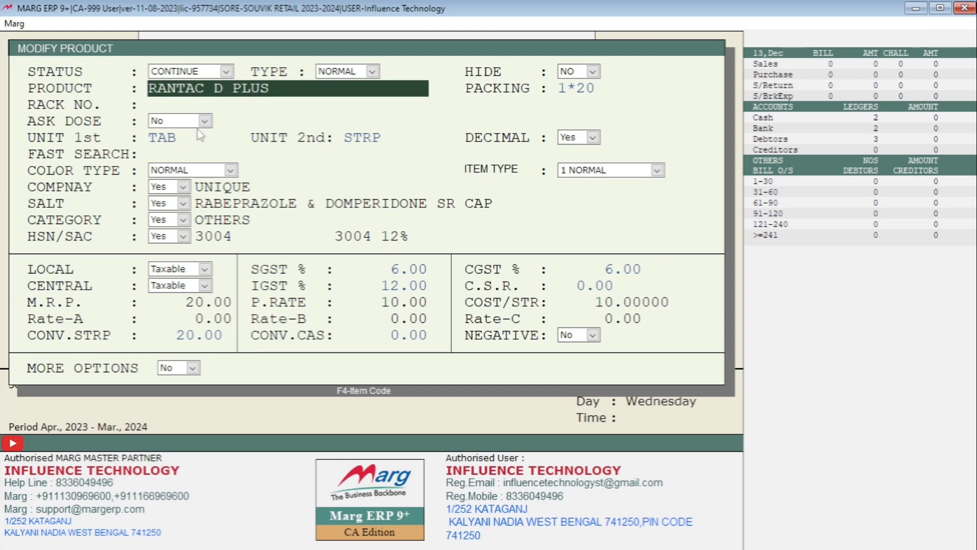
key("Escape")
key("Right")
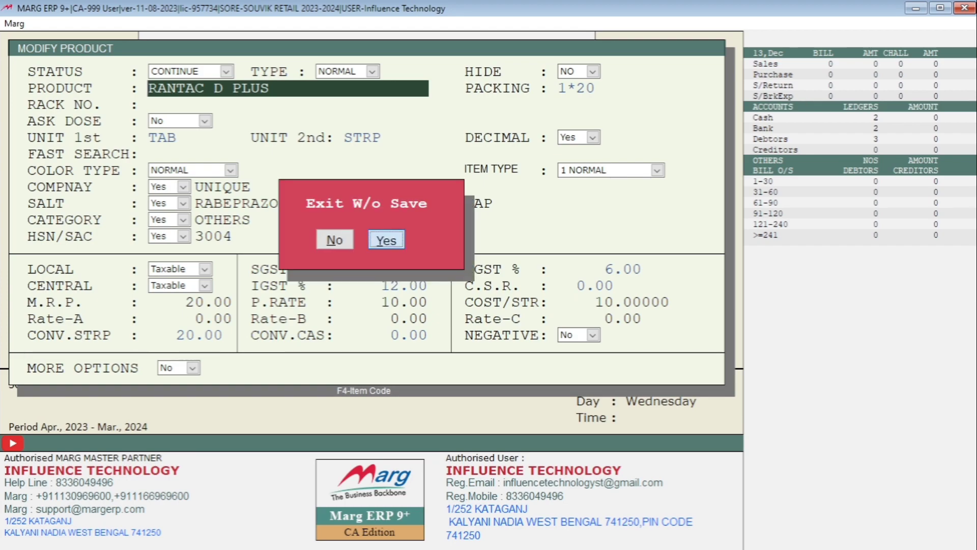
key("Return")
key("Up")
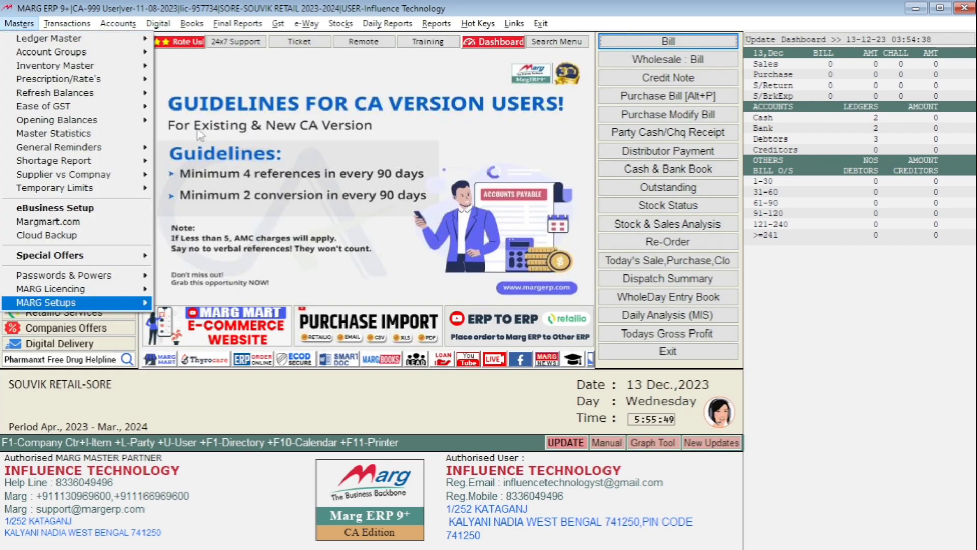
key("Right")
Search Control Room for DOSE, keep the Optical, Medicine, Remark option at A, and save.
key("Return")
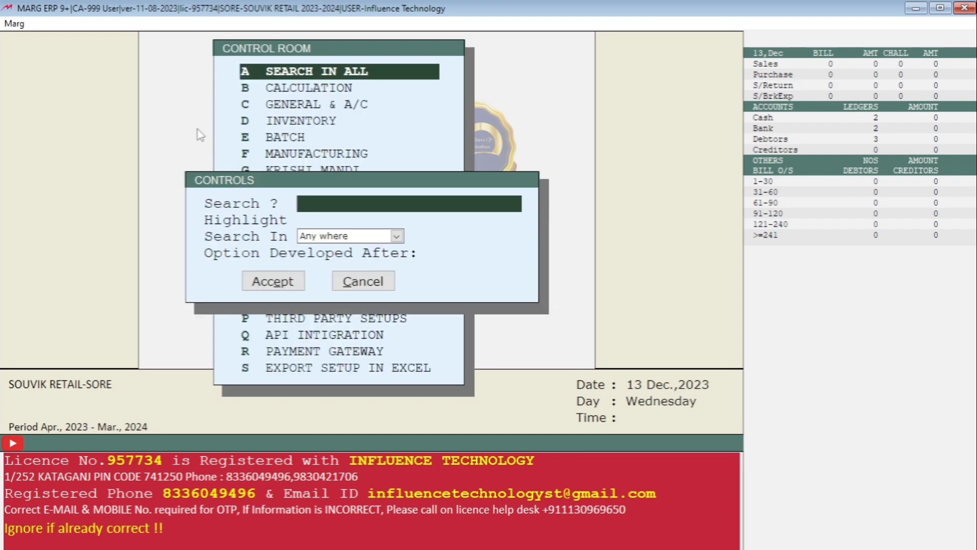
type("DOSE")
key("Return")
key("Down")
key("alt+Down")
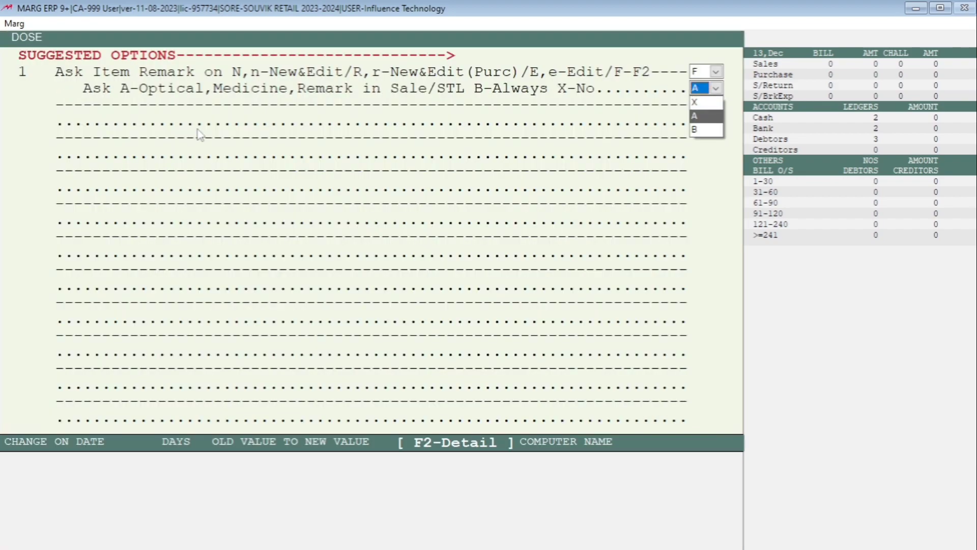
key("Return")
key("Escape")
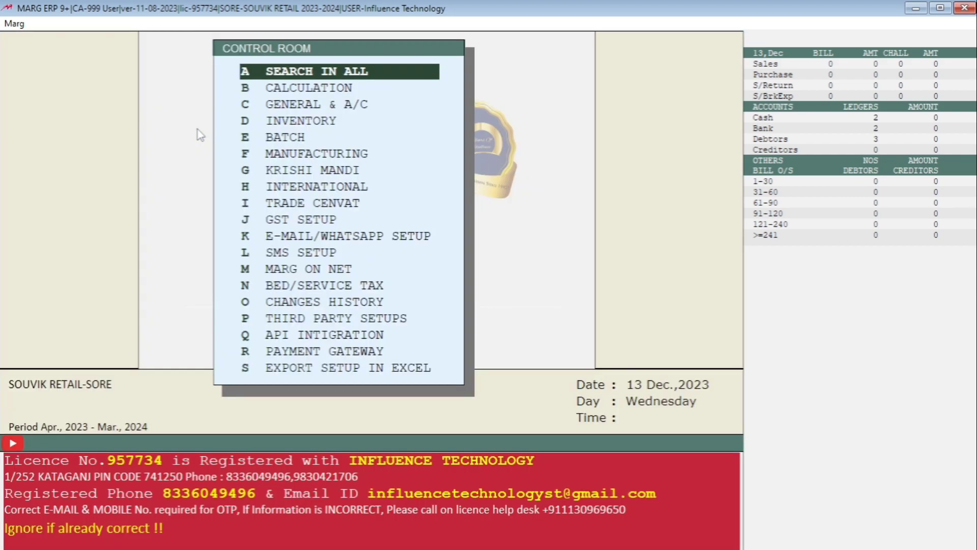
key("Escape")
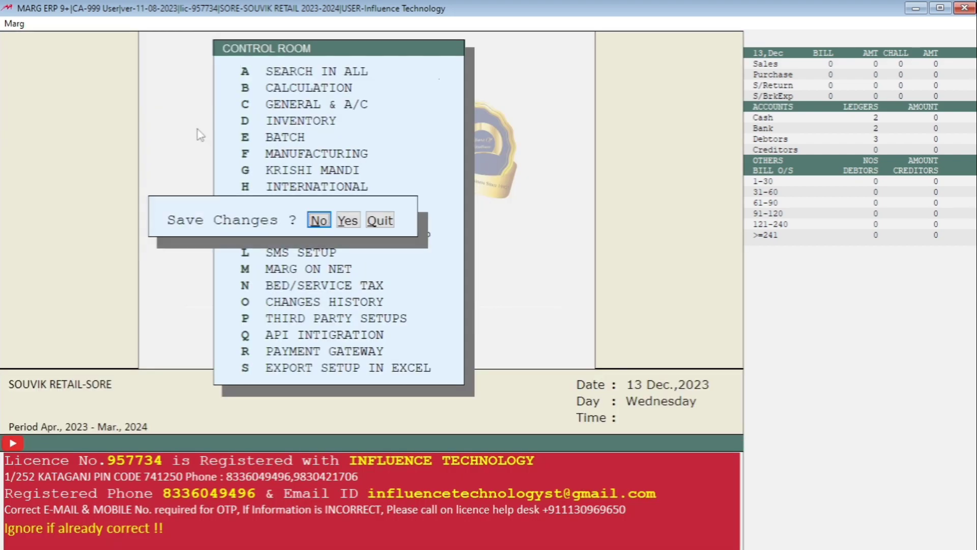
key("Right")
key("Return")
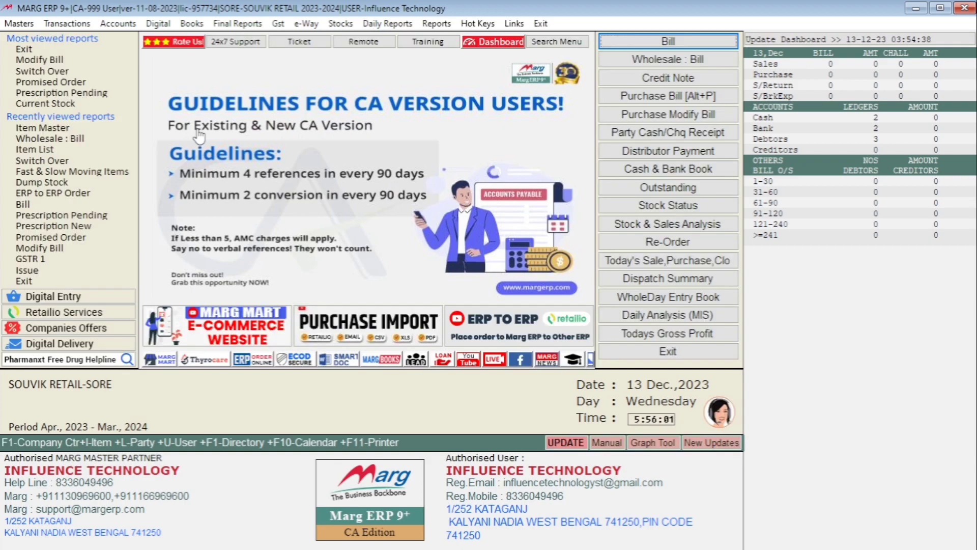
Open the Inventory Master item list from the Masters menu.
key("alt")
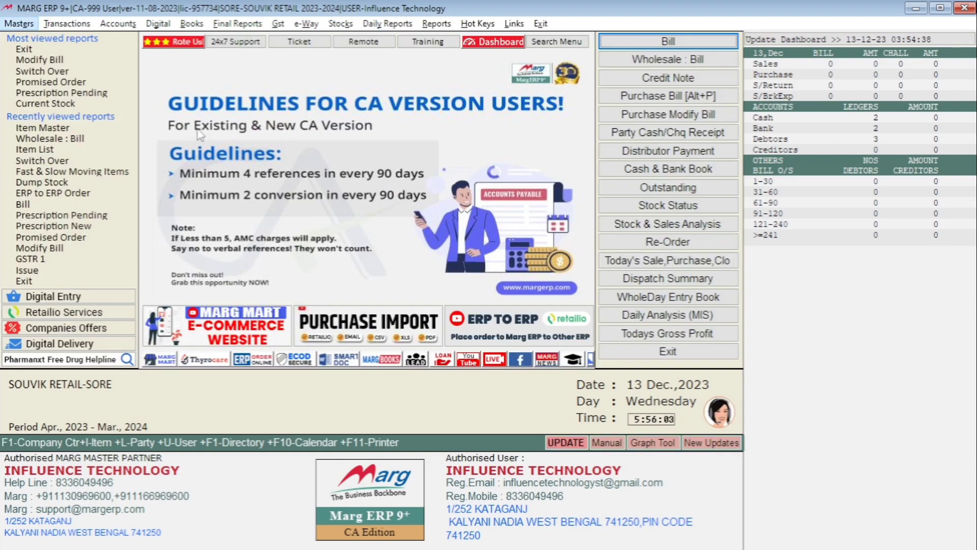
key("Down")
key("Down")
key("Down")
key("Right")
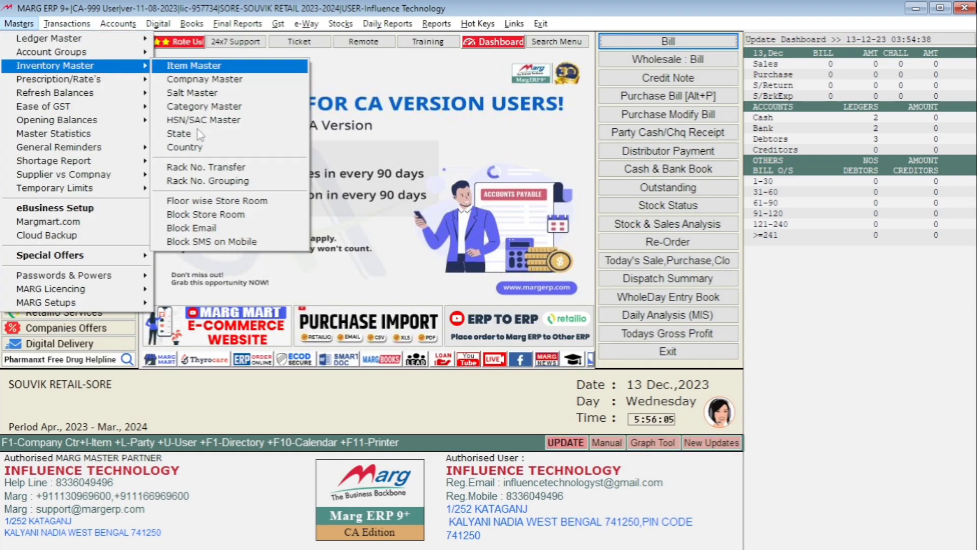
key("Return")
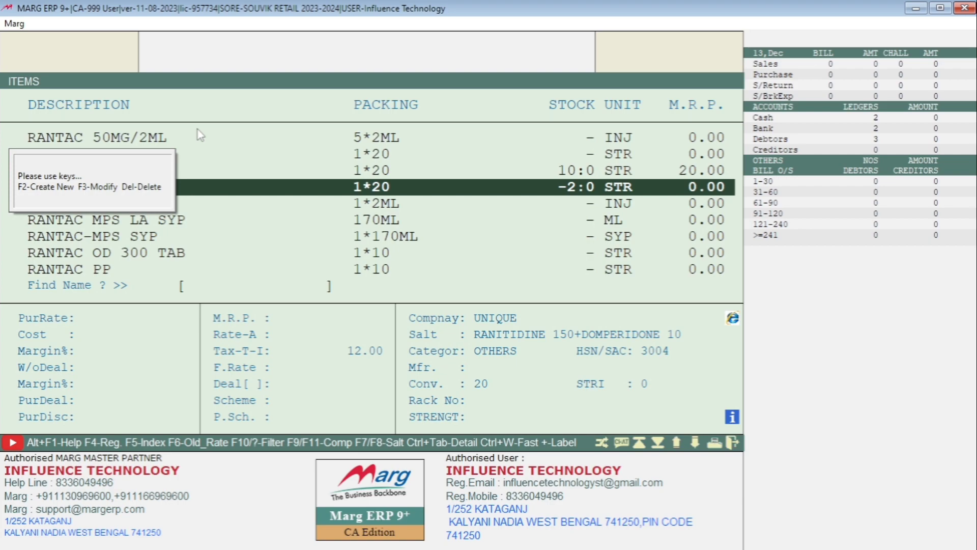
Change RANTAC D PLUS's Ask Dose from Optical to Medicine and save the product.
key("Up")
key("F3")
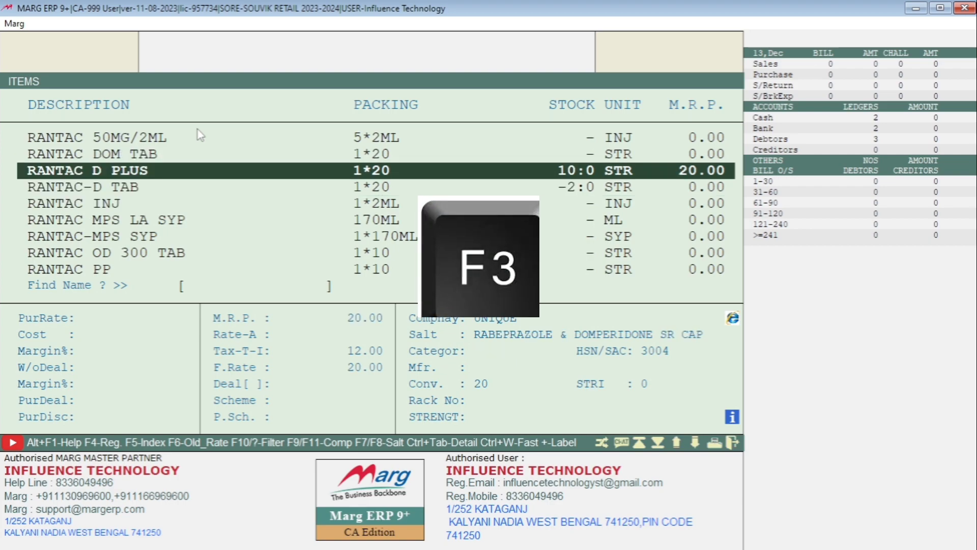
key("Return")
key("Return")
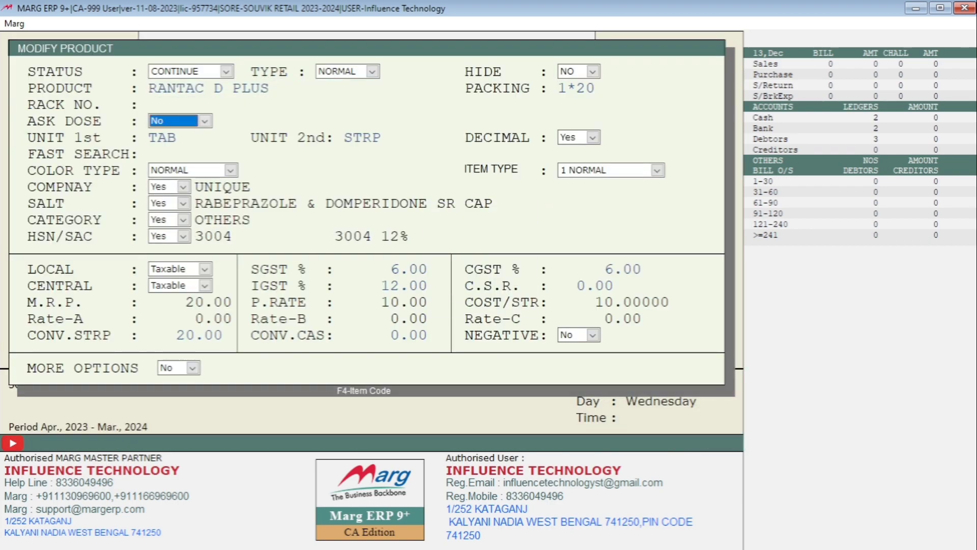
left_click(204, 121)
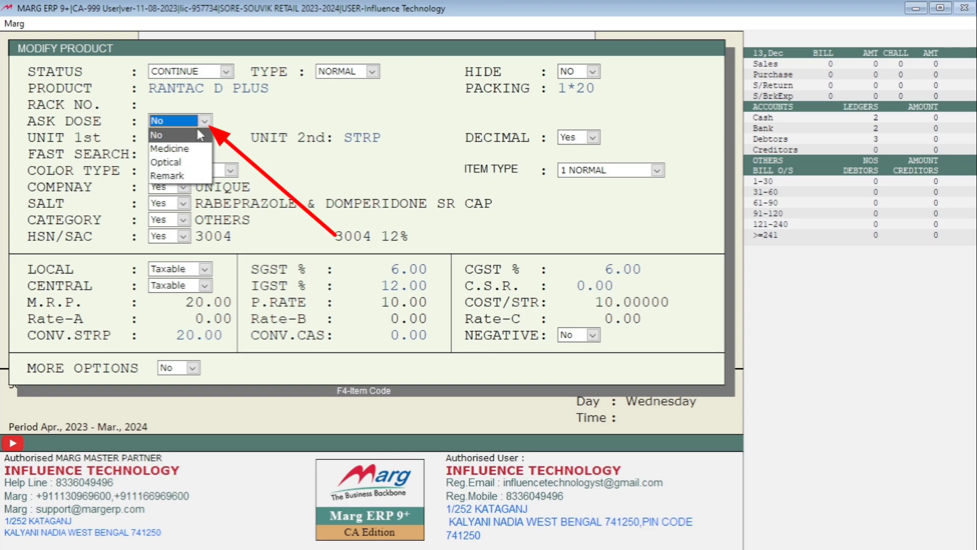
key("Down")
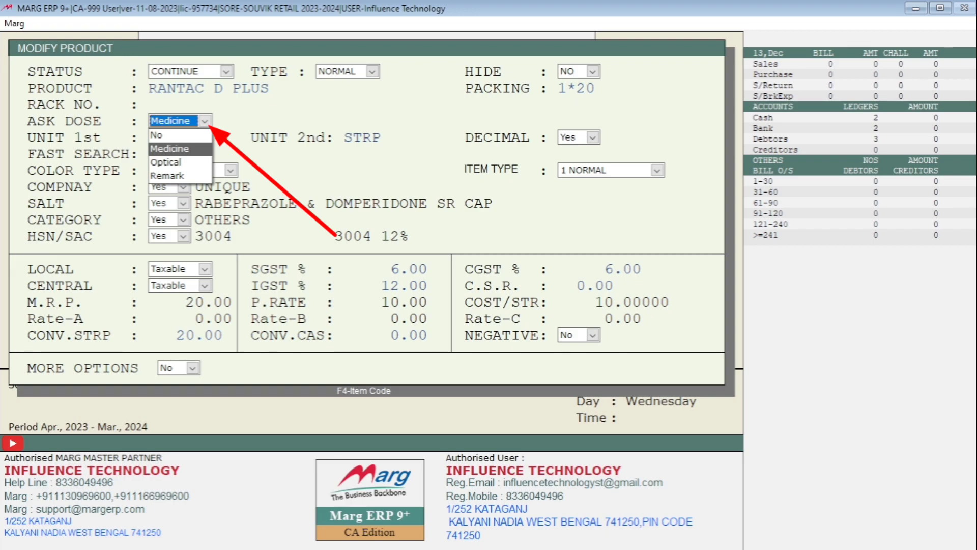
key("Down")
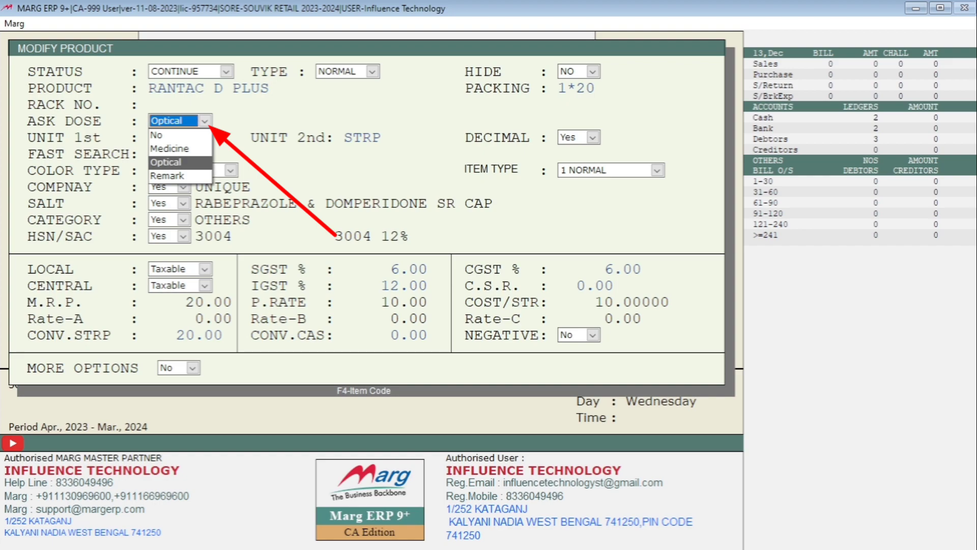
key("Up")
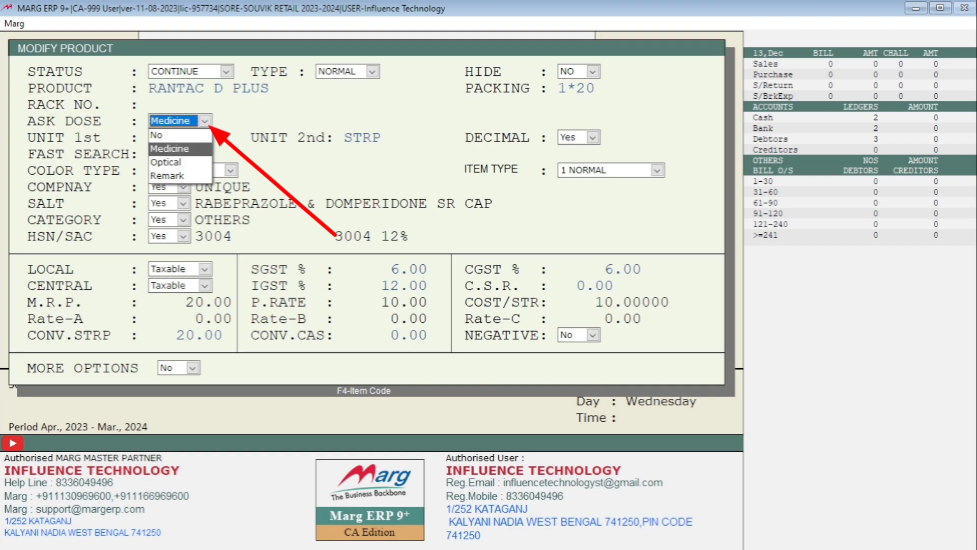
key("Return")
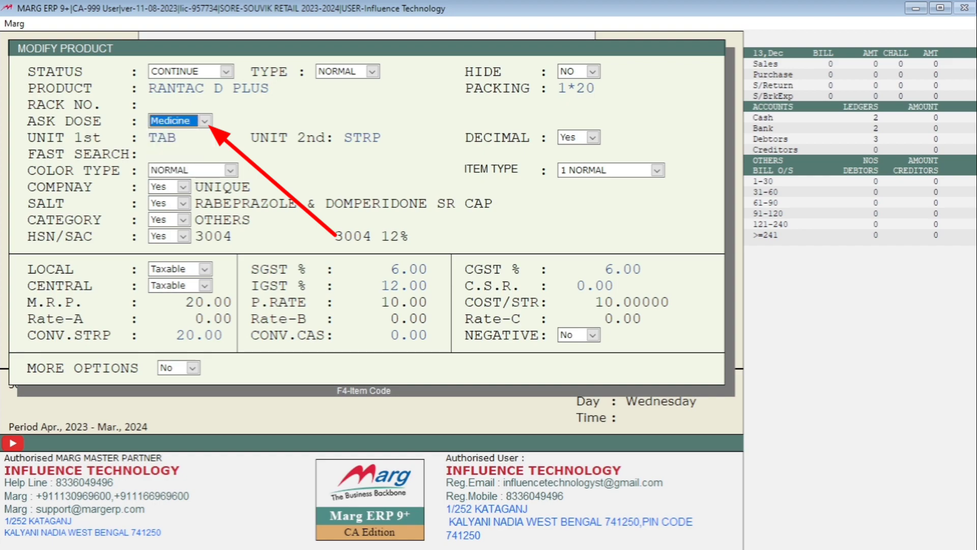
key("Return")
key("Return")
key("Return")
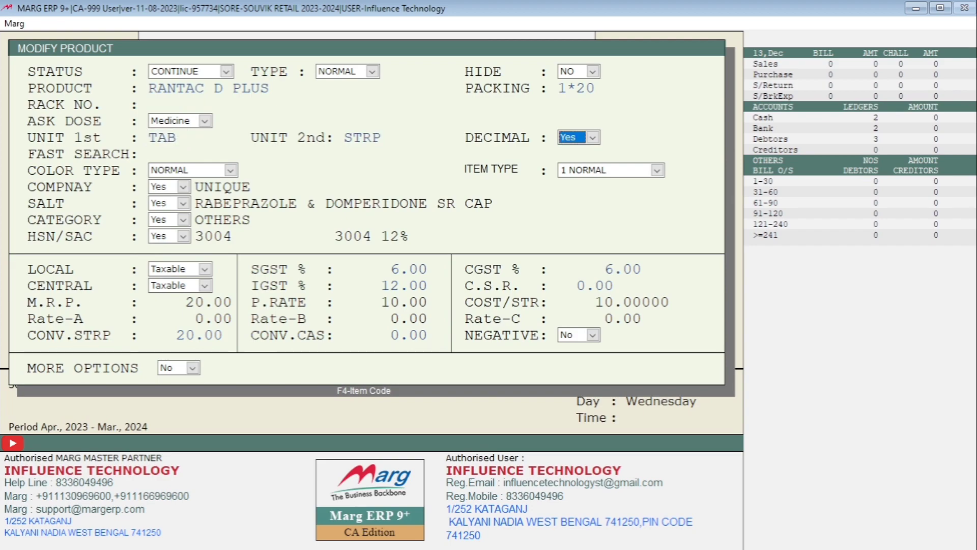
key("Escape")
key("Return")
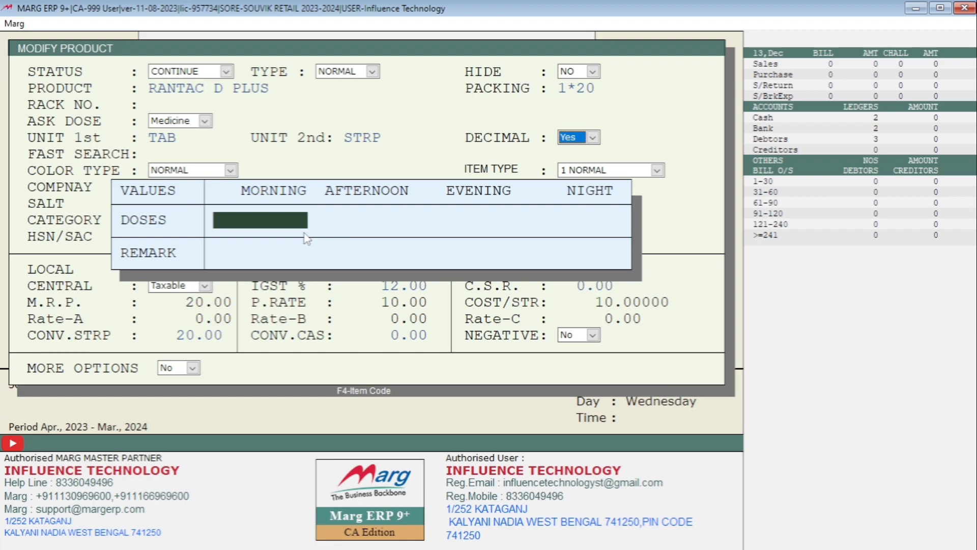
Close the dose entry, then open RANTAC-D TAB and RANTAC D PLUS and exit both without saving.
key("Return")
key("Return")
key("Return")
key("Return")
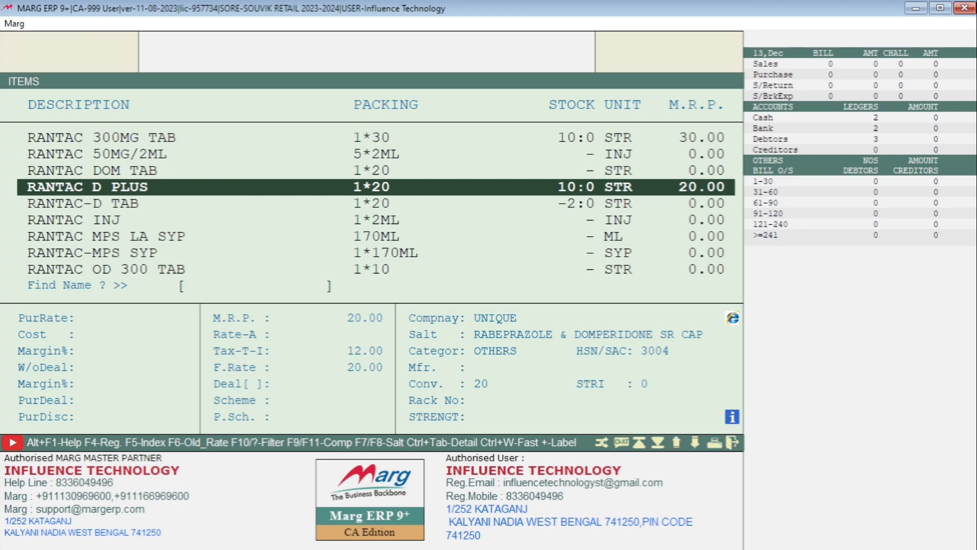
key("Down")
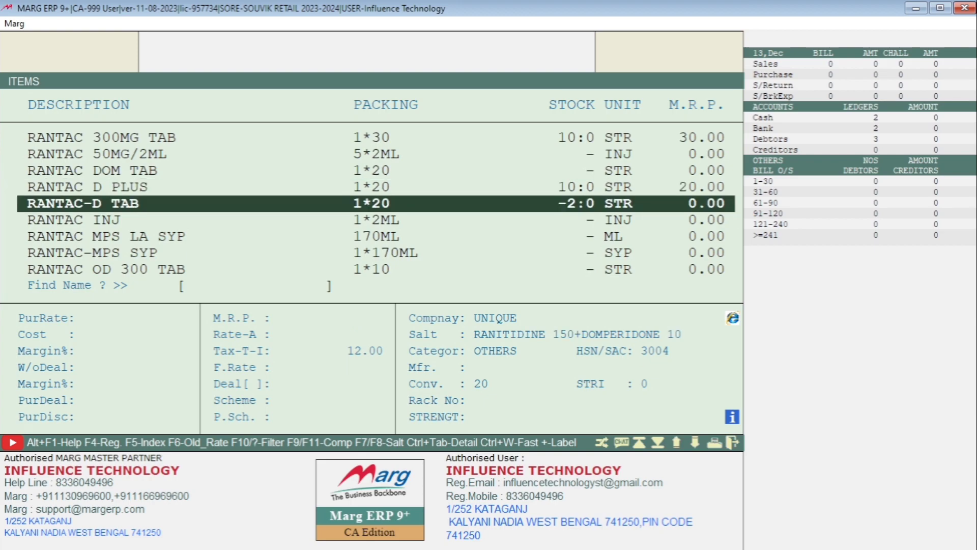
key("Return")
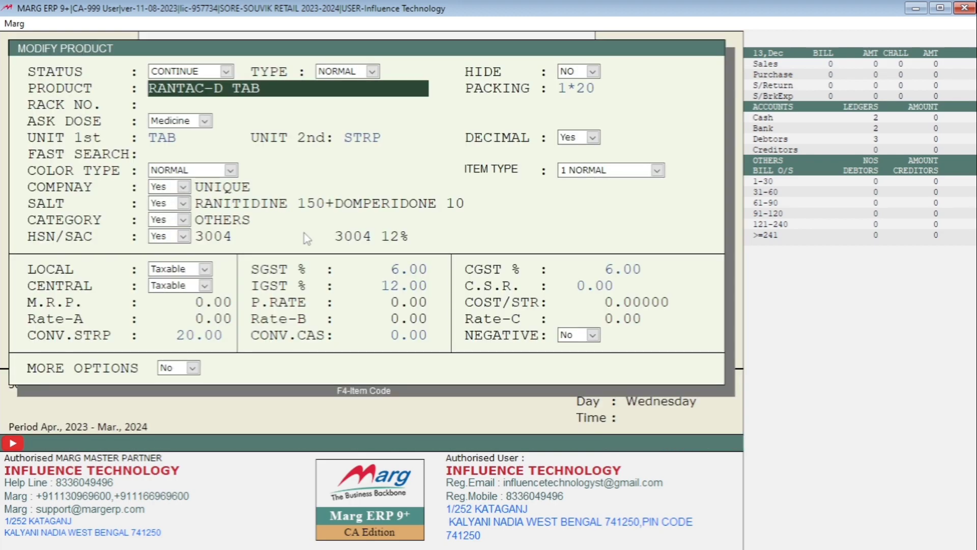
key("Return")
key("Return")
key("Return")
key("Escape")
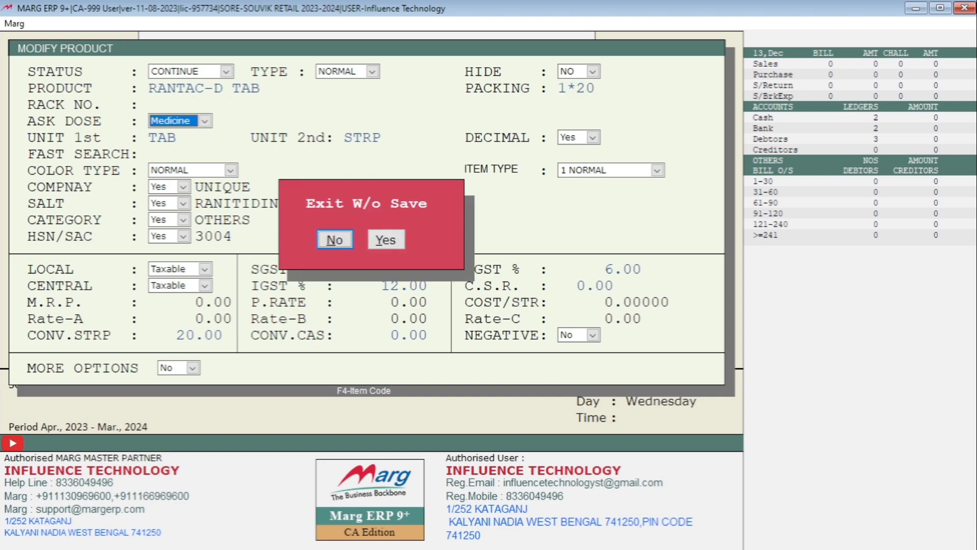
key("Right")
key("Return")
key("Up")
key("Return")
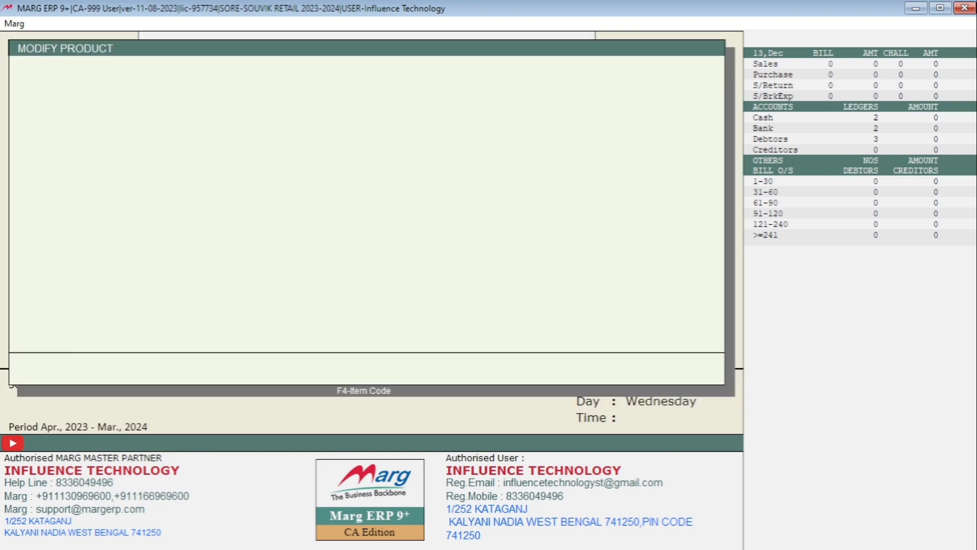
key("Return")
key("Escape")
key("Right")
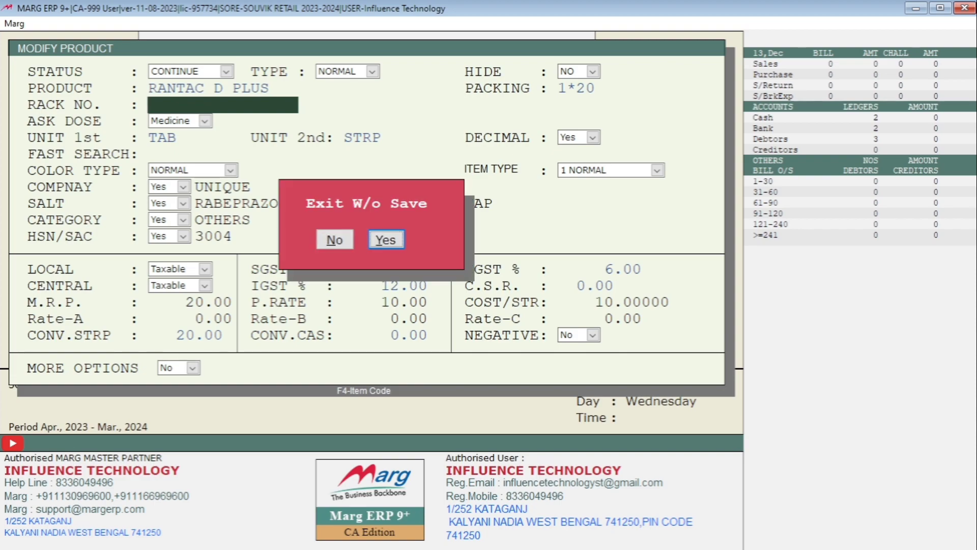
key("Return")
Open RANTAC 300MG TAB and exit it without saving.
key("Down")
key("Up")
key("Up")
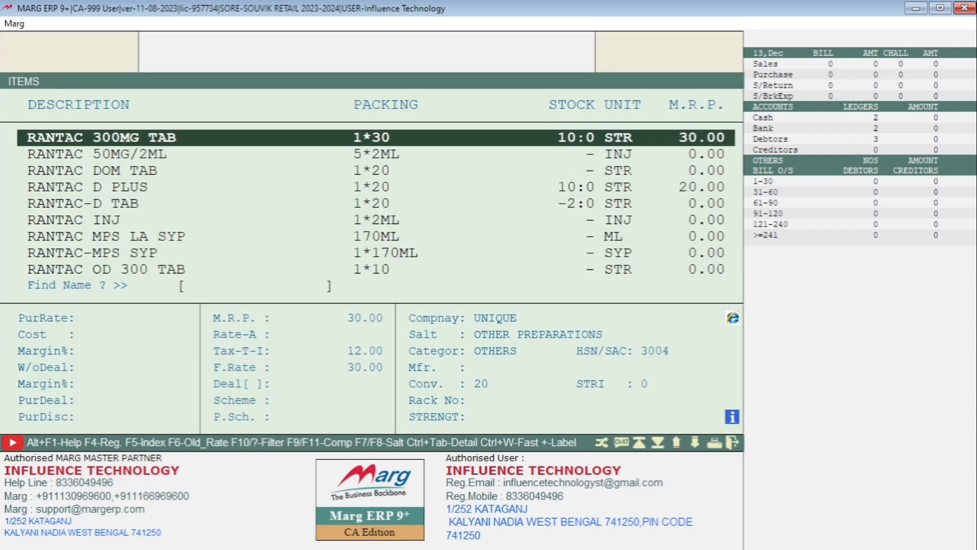
key("Return")
key("Return")
key("Return")
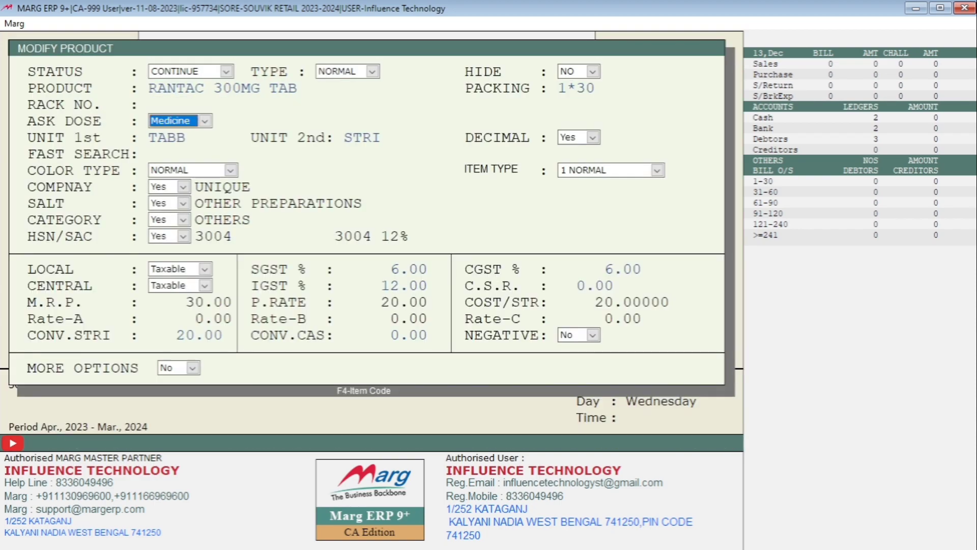
key("Escape")
key("Right")
key("Return")
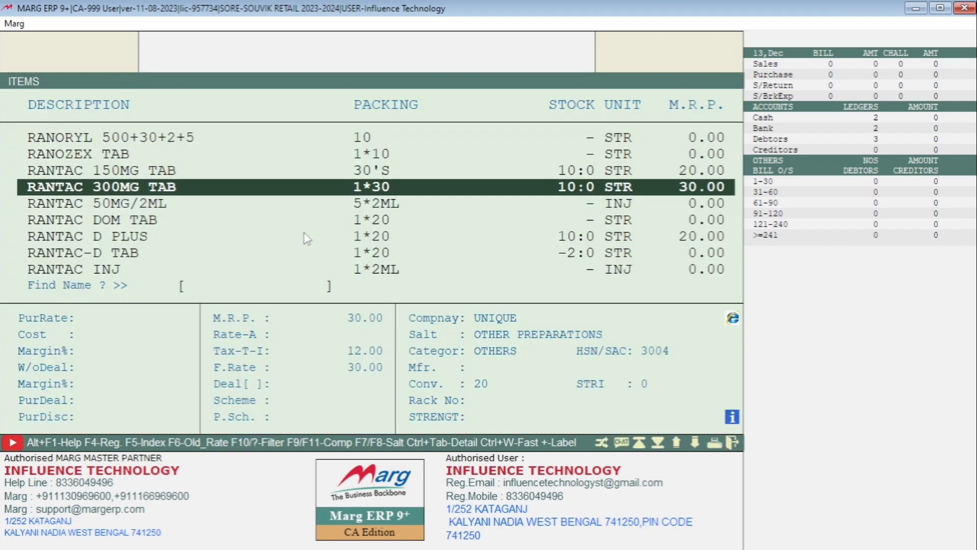
key("Up")
Change RANTAC 150MG TAB's Ask Dose from No to Medicine and save it.
key("Return")
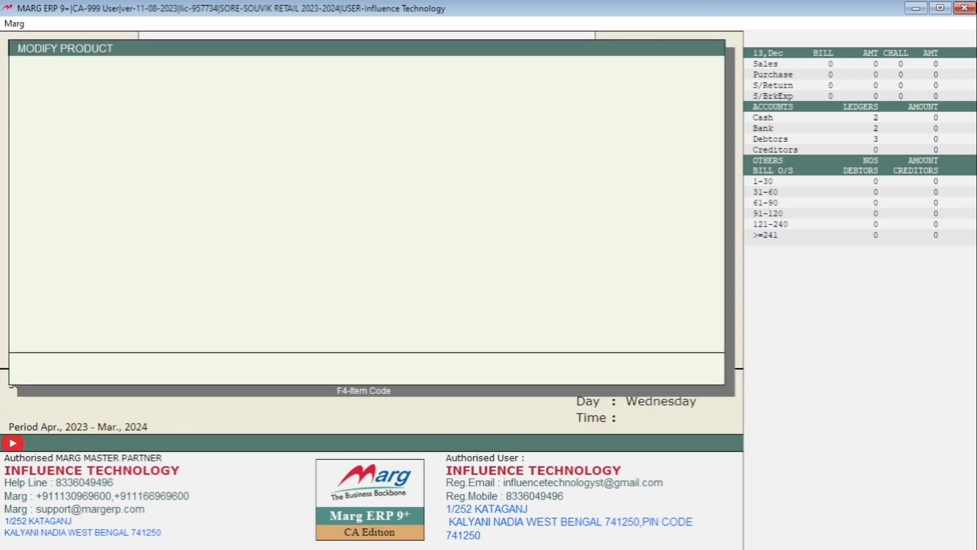
key("Return")
key("Return")
key("Return")
key("Return")
key("Up")
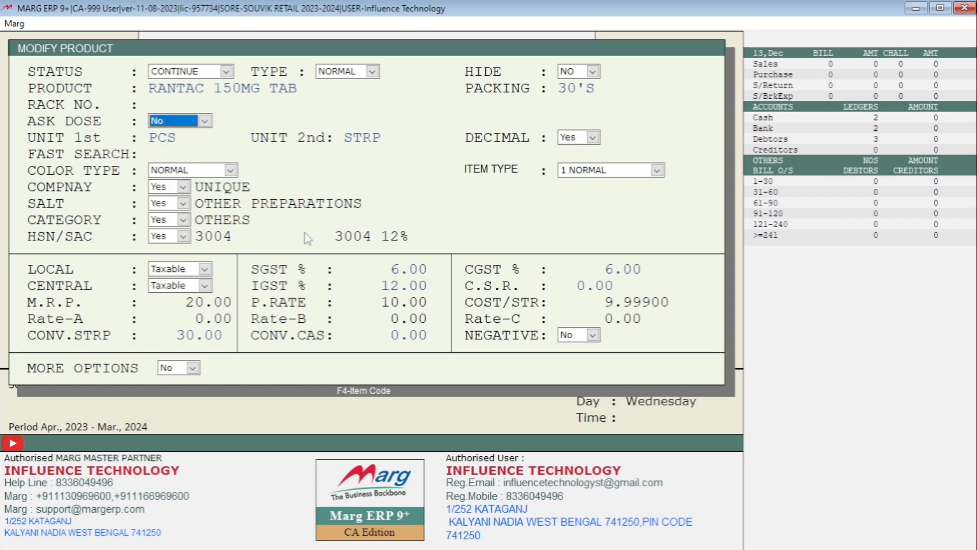
key("alt+Down")
key("Down")
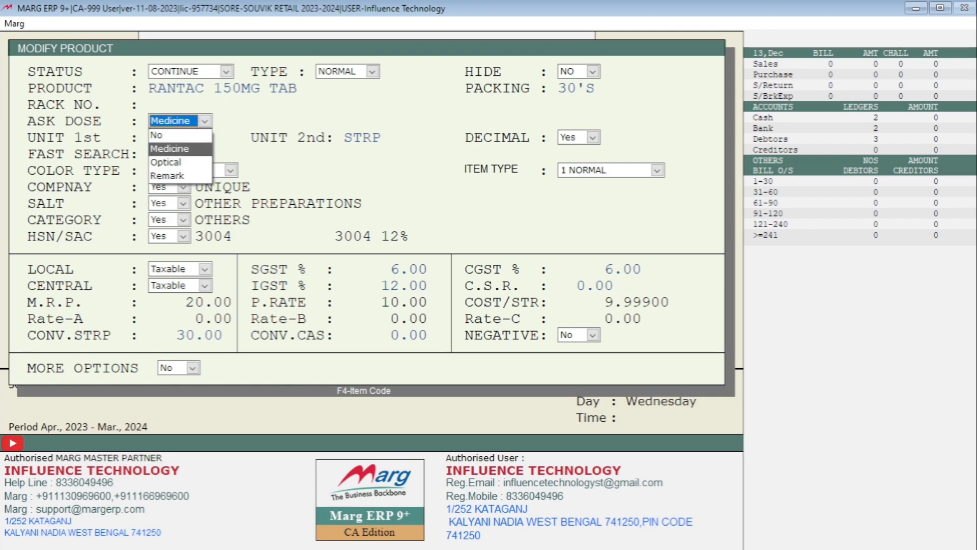
key("Return")
key("Return")
key("Return")
key("Return")
key("Return")
key("Return")
key("Return")
key("Return")
key("Return")
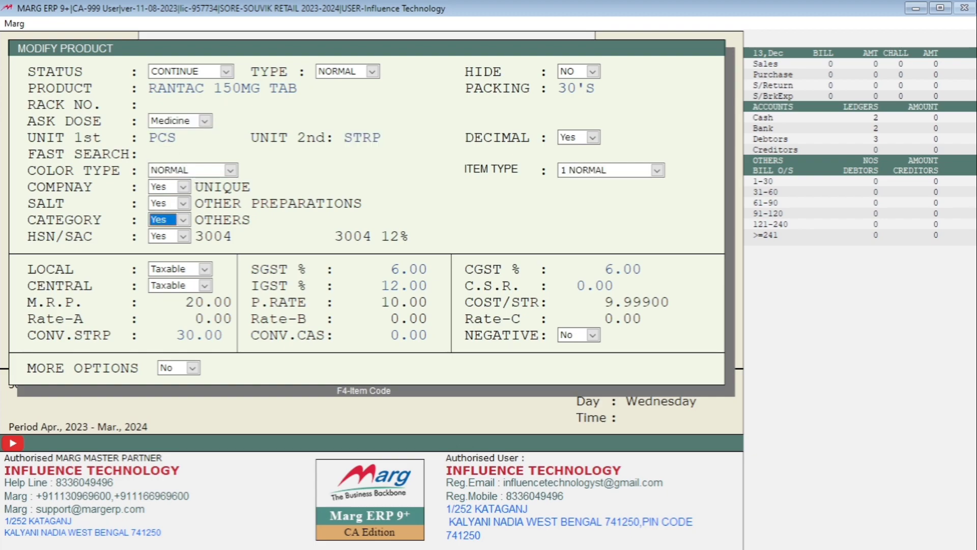
key("Escape")
key("Return")
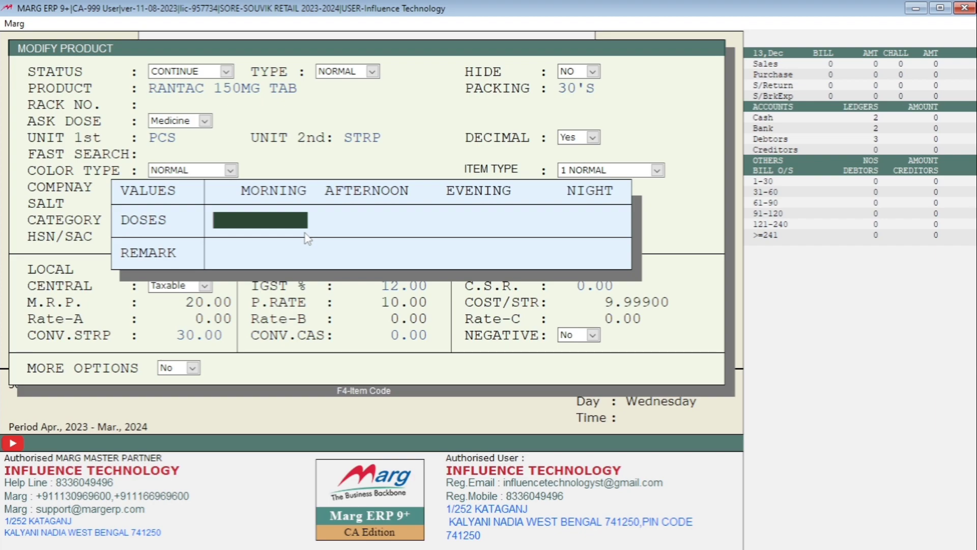
key("Return")
key("Return")
key("Return")
key("Return")
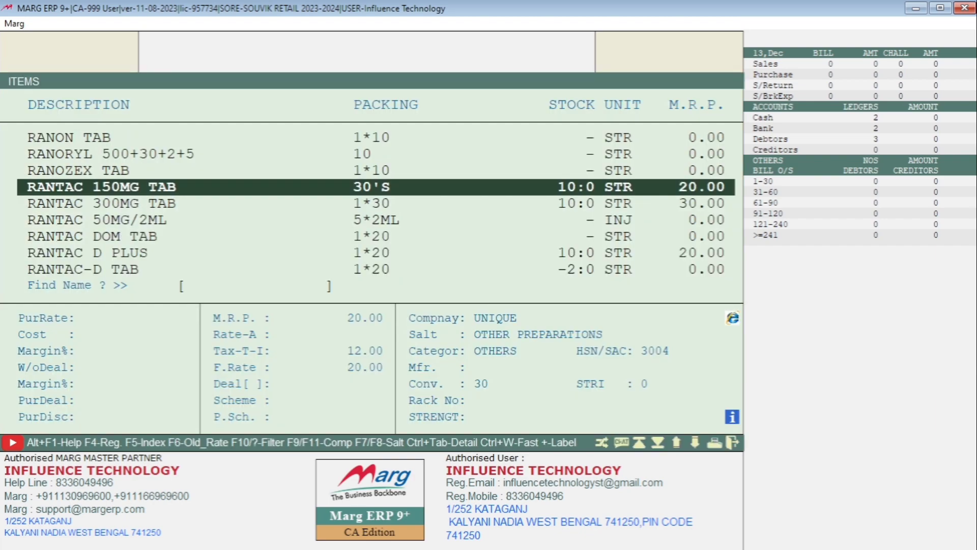
key("Down")
key("Down")
key("Down")
key("Down")
key("Down")
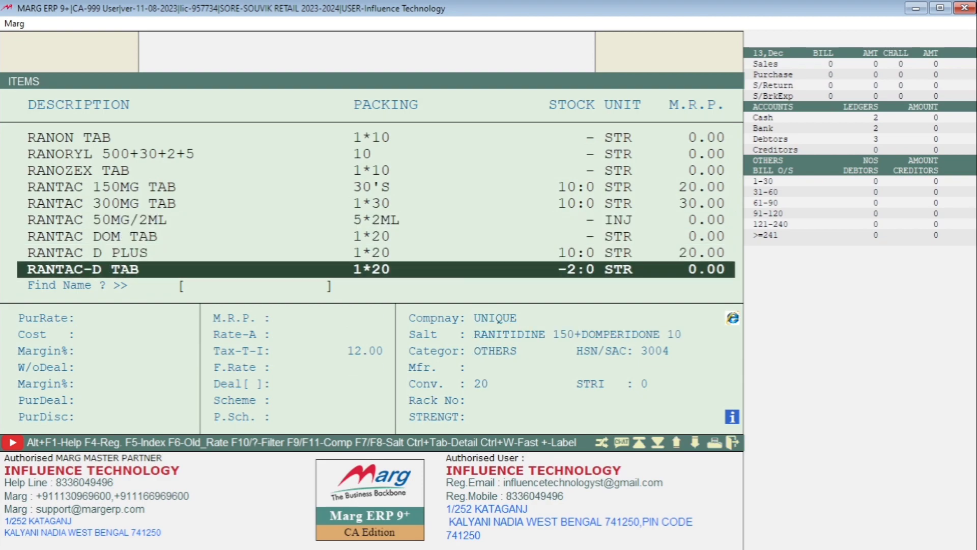
key("Up")
key("Up")
key("Up")
key("Up")
key("Up")
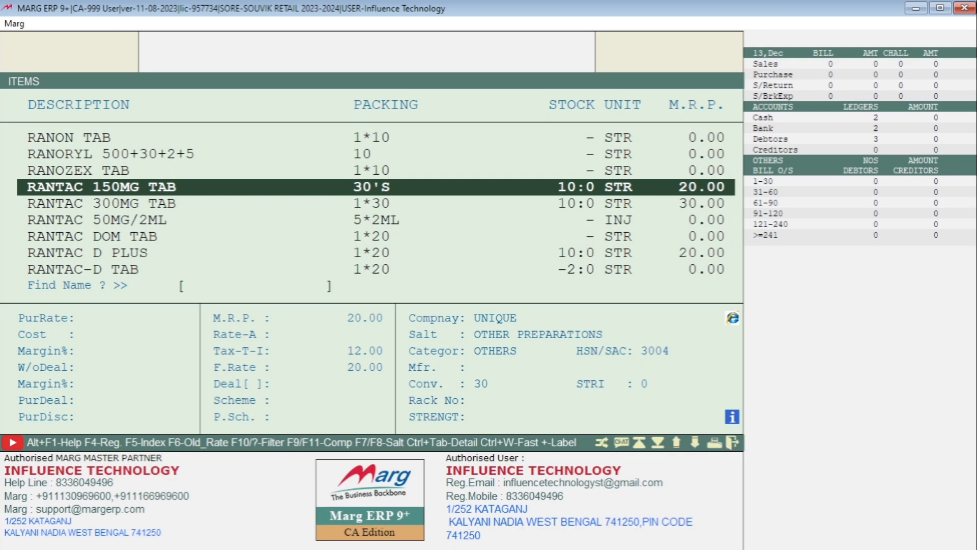
Start a CASH sale bill, fill the patient from their mobile number, and accept prescription billing.
key("Escape")
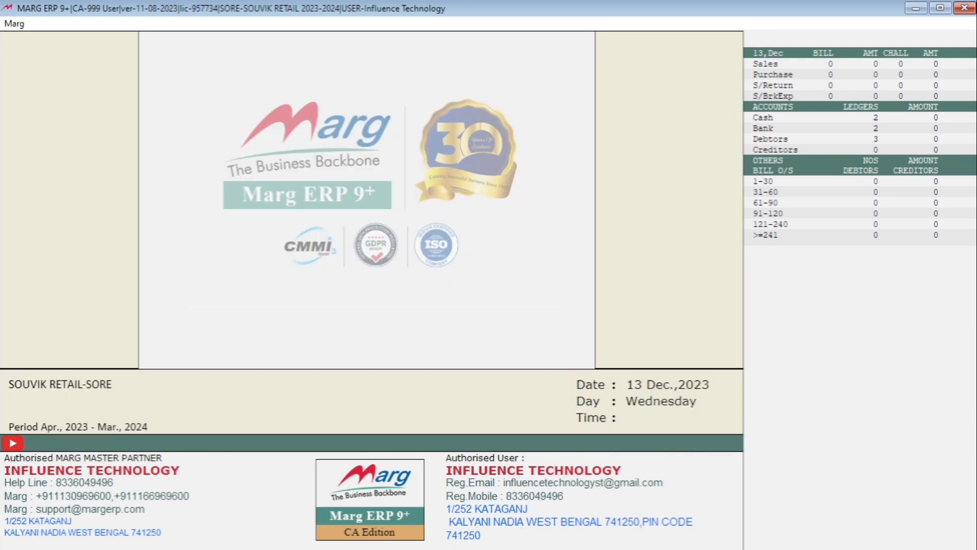
key("alt+t")
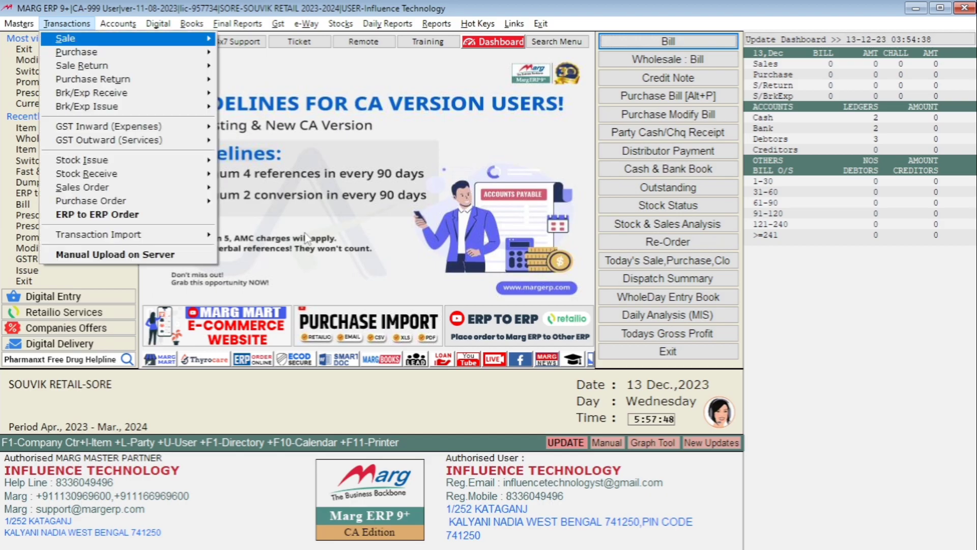
key("Return")
key("Return")
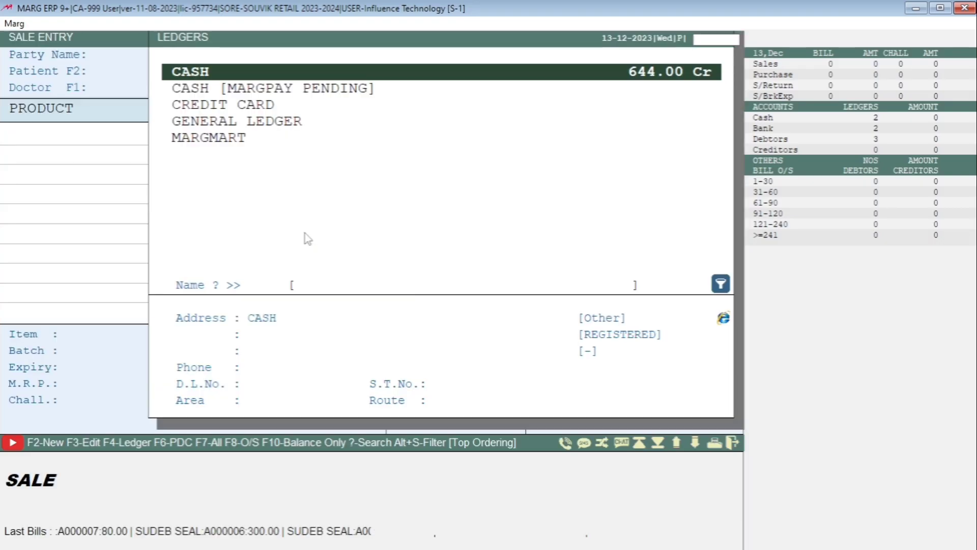
key("Return")
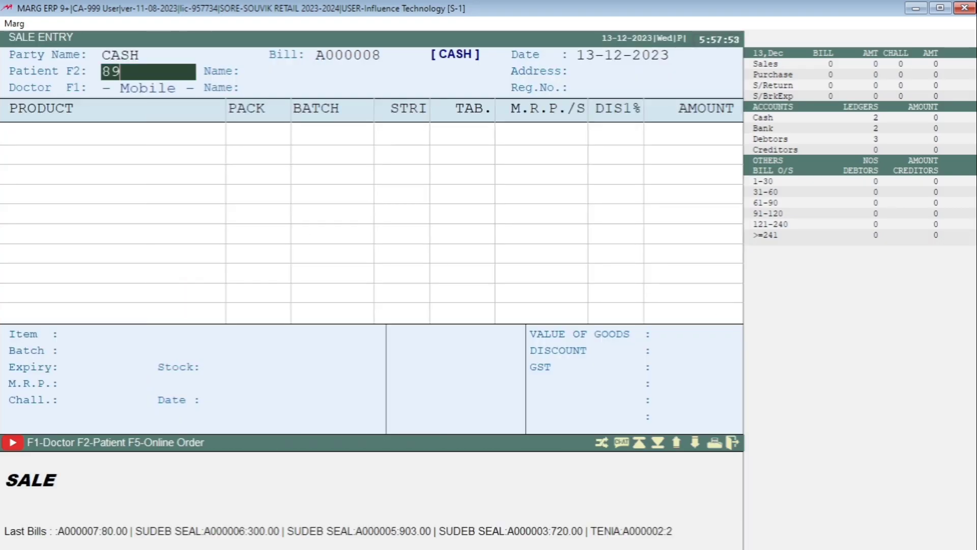
key("Return")
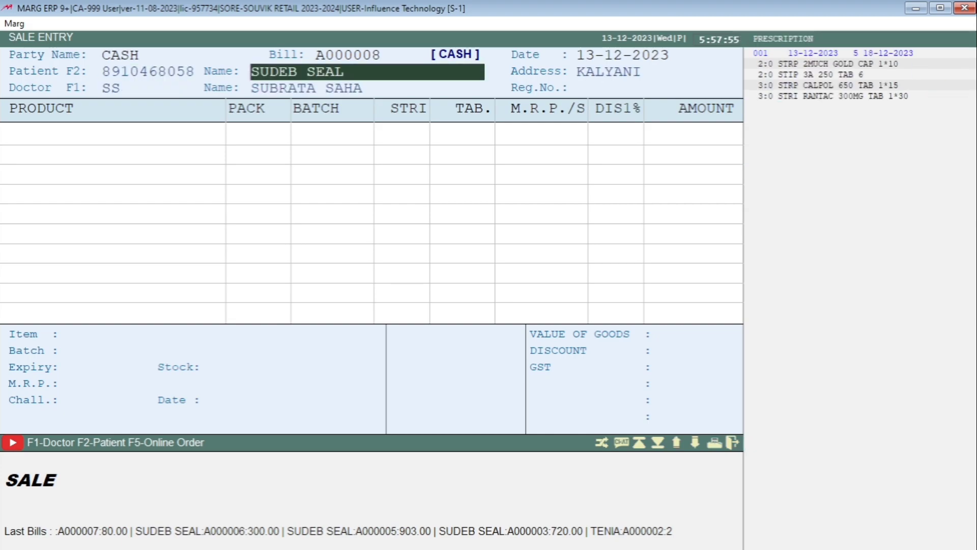
key("Return")
key("Return")
key("Return")
key("Return")
key("Return")
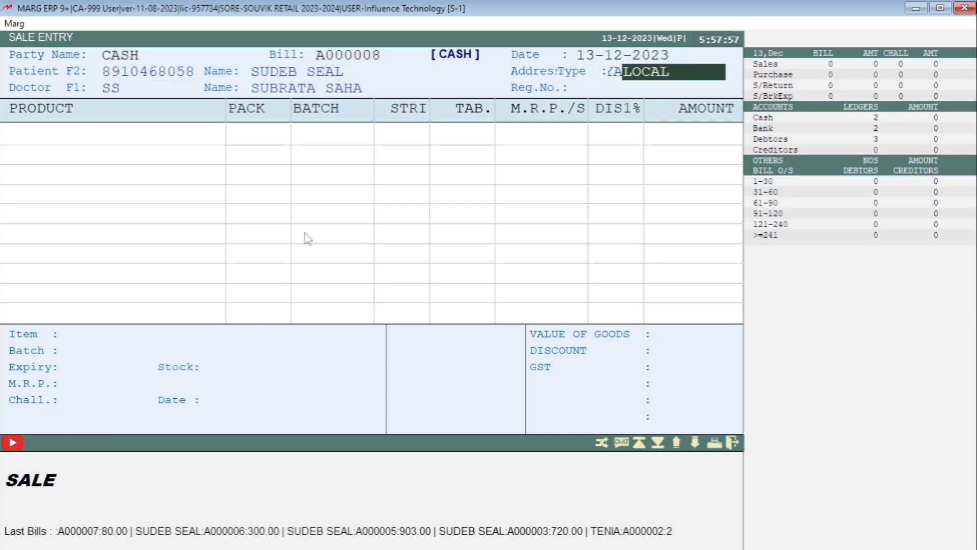
key("Return")
key("Return")
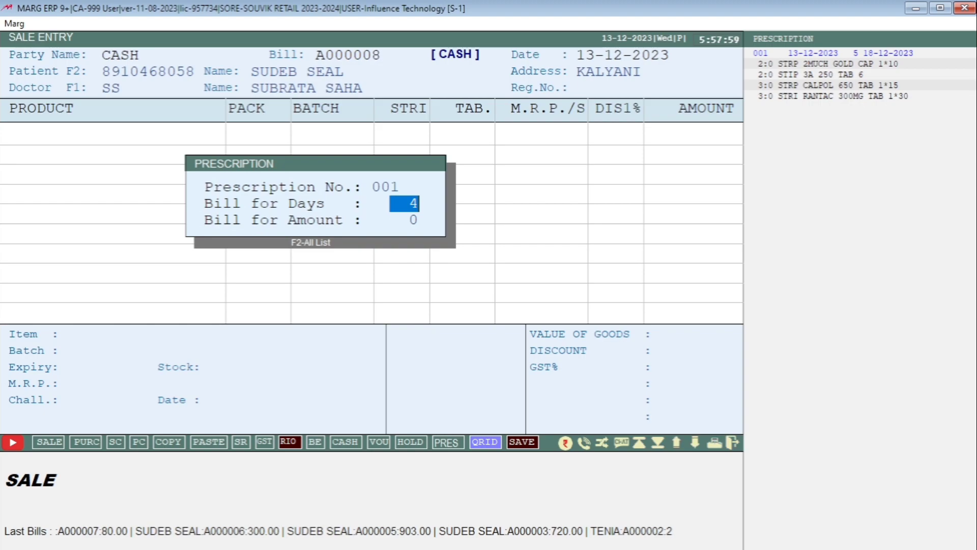
key("Return")
key("Return")
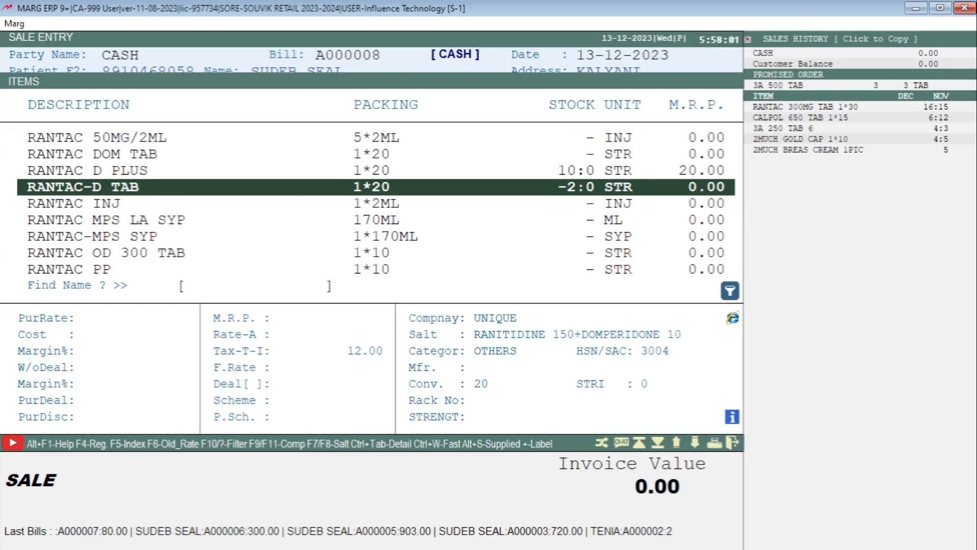
Bill 1 strip of RANTAC D PLUS batch 125 with morning and evening doses 1, remark AFTER MEAL.
key("Up")
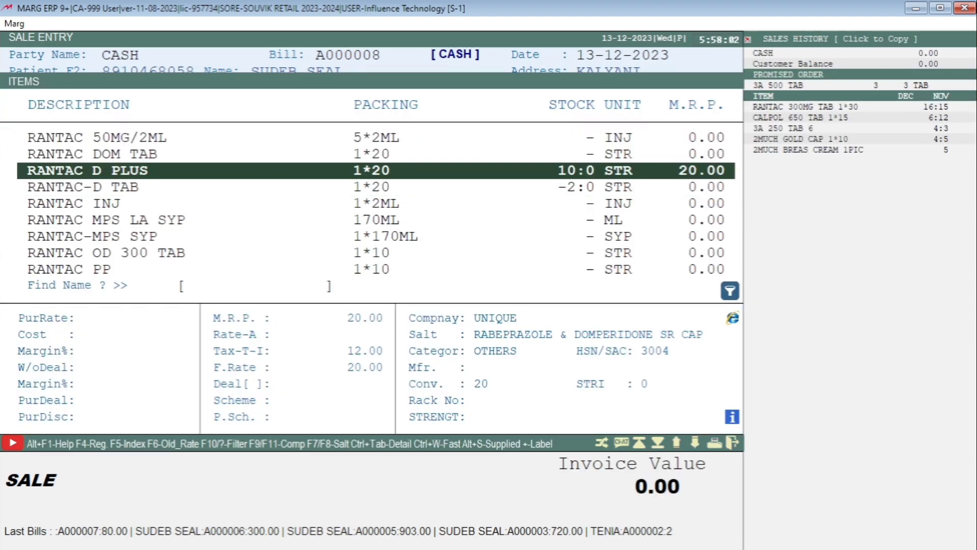
key("Return")
key("Return")
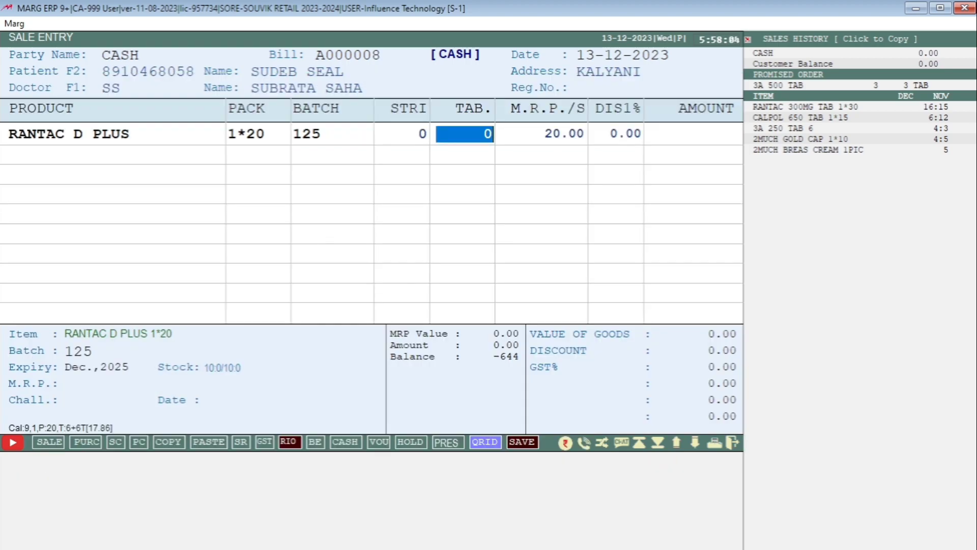
key("Left")
type("1")
key("Return")
key("Return")
key("Return")
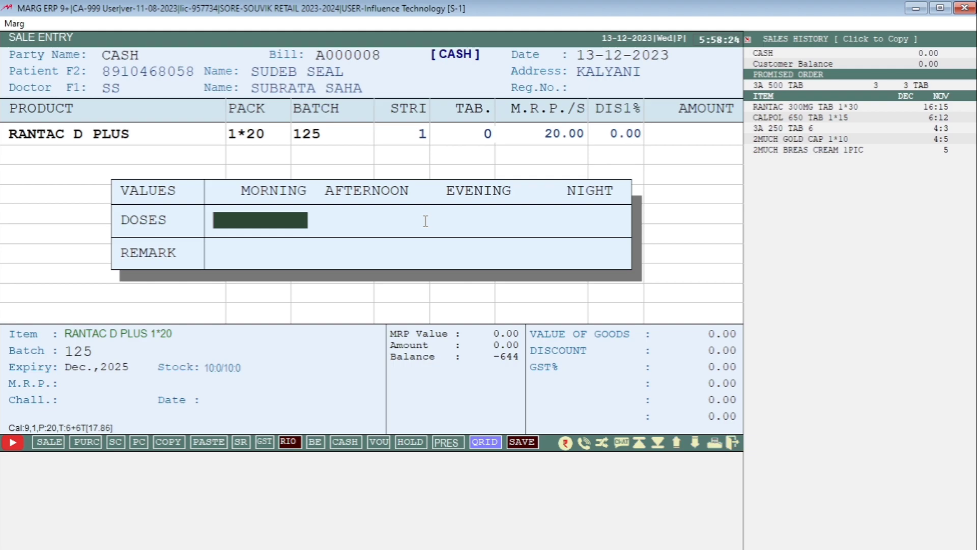
type("1")
key("Return")
key("Return")
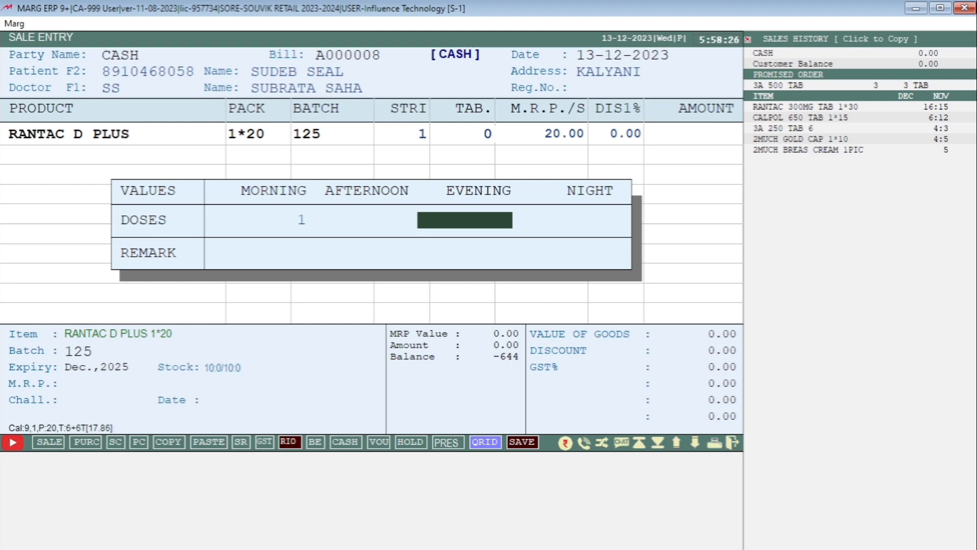
type("1")
key("Return")
key("Return")
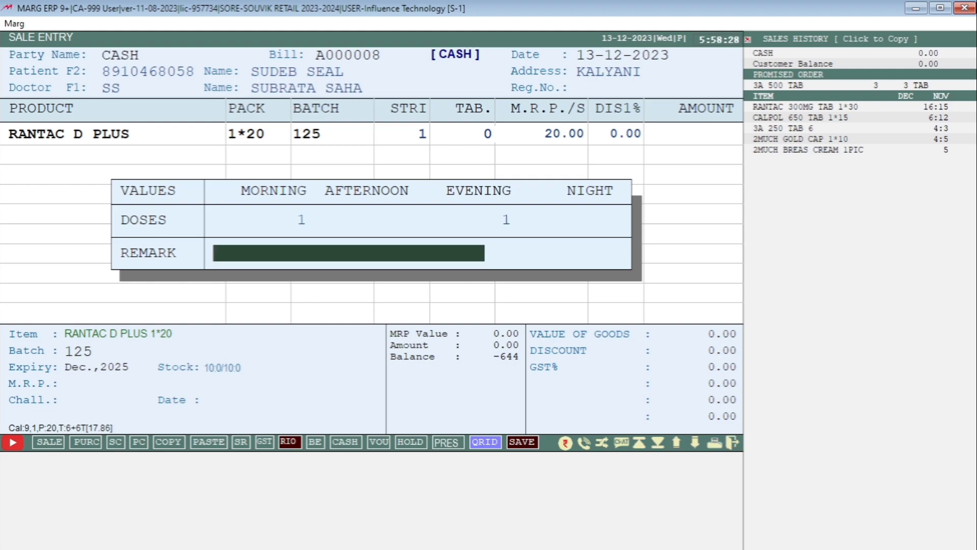
type("AFTER MEAL")
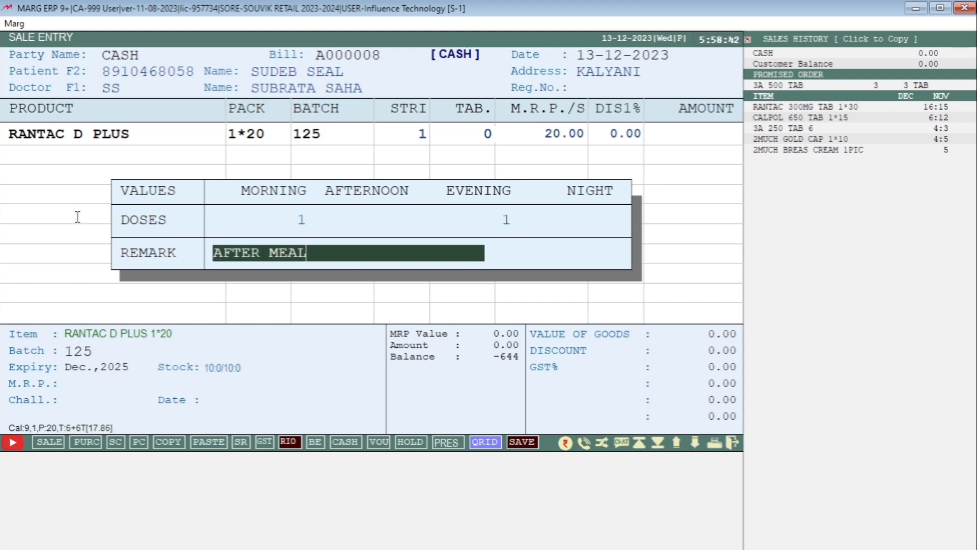
key("Return")
Add 1 strip of RANTAC-D TAB with afternoon dose 1 and remark BEFORE MEAL.
key("Return")
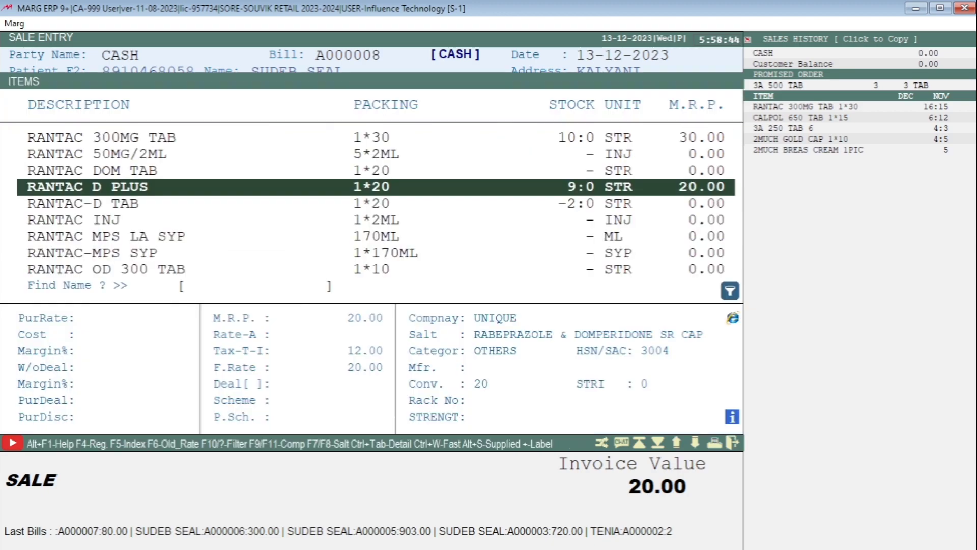
key("Down")
key("Return")
key("Return")
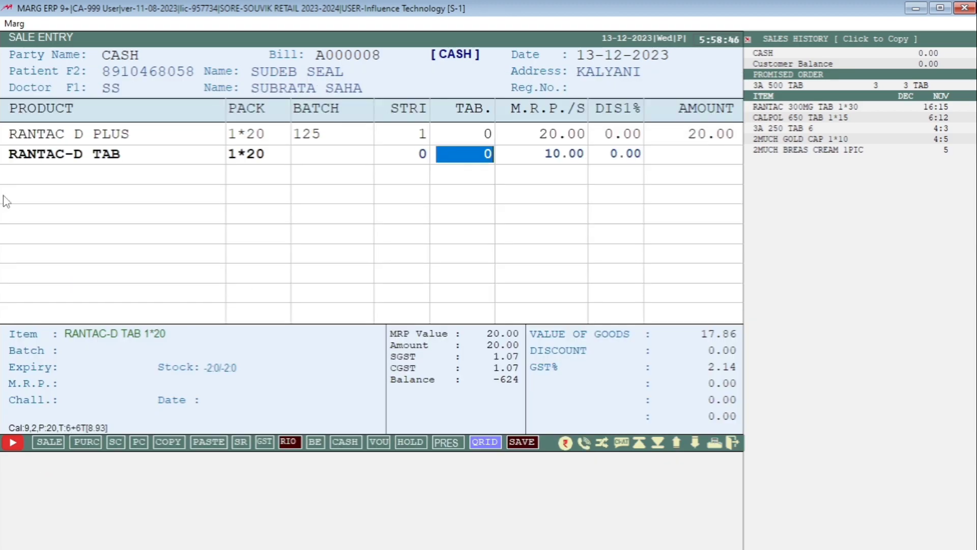
key("Left")
type("1")
key("Return")
key("Return")
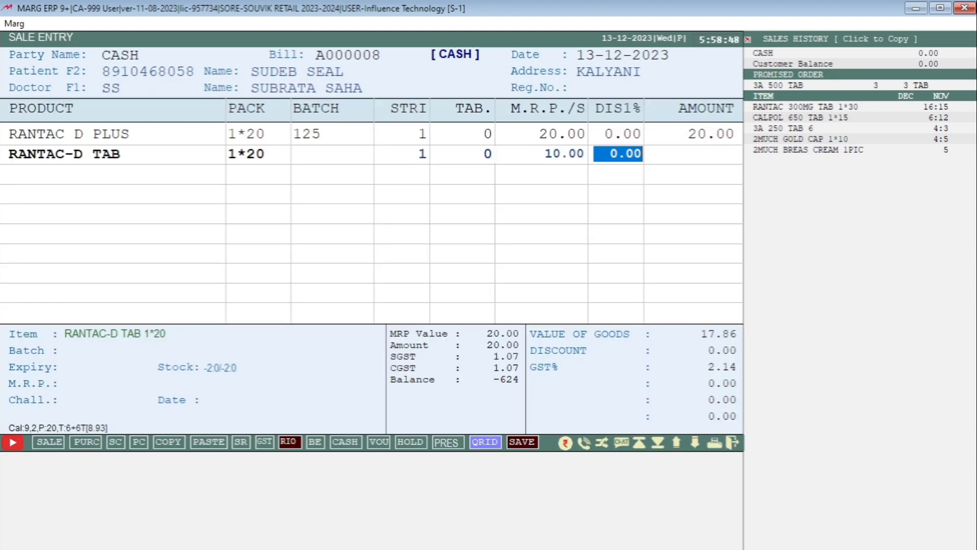
key("Return")
key("Return")
type("1")
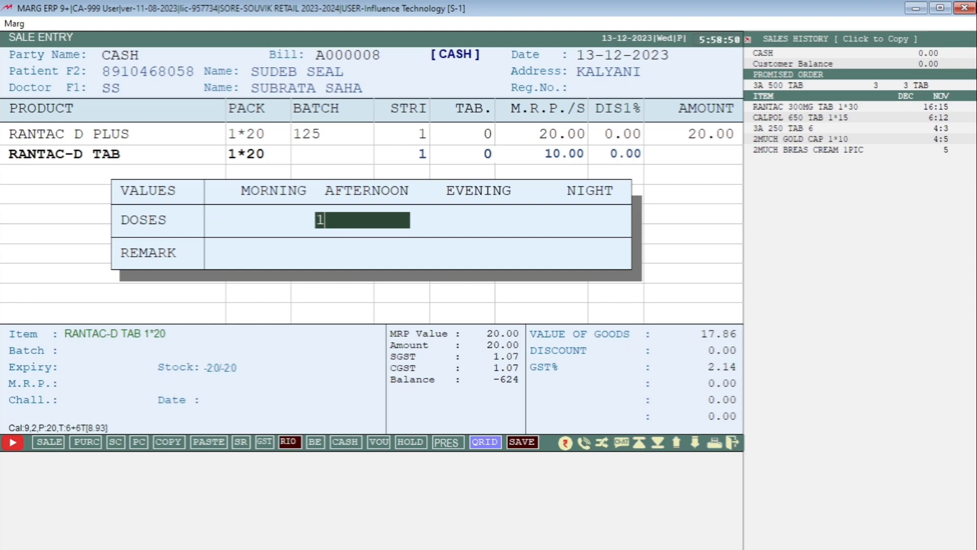
key("Return")
key("Return")
key("Return")
type("B")
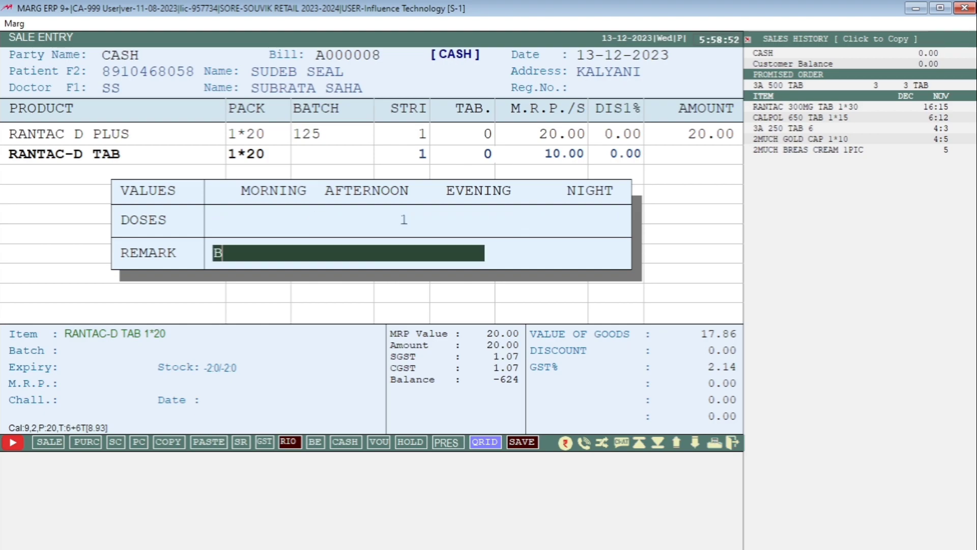
type("EFORE ")
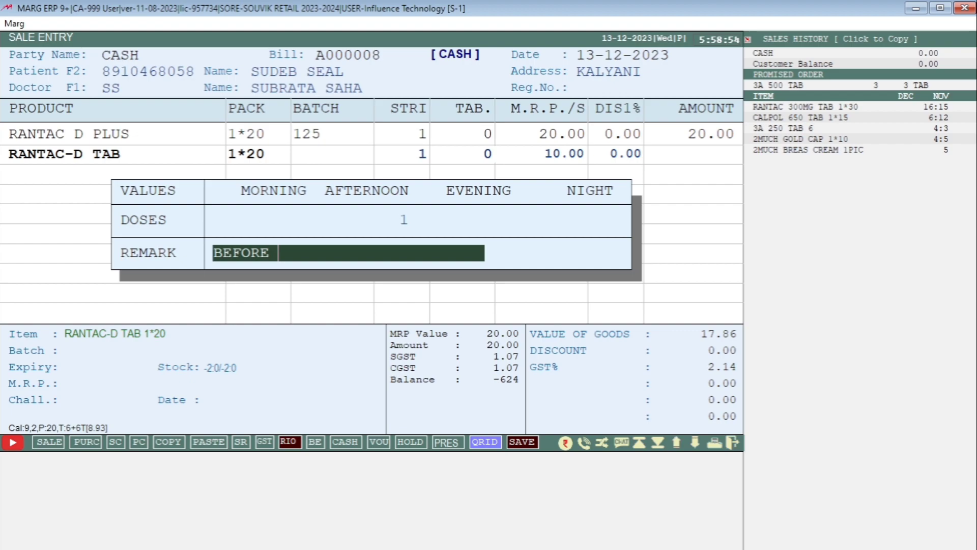
type("MEAL")
key("Return")
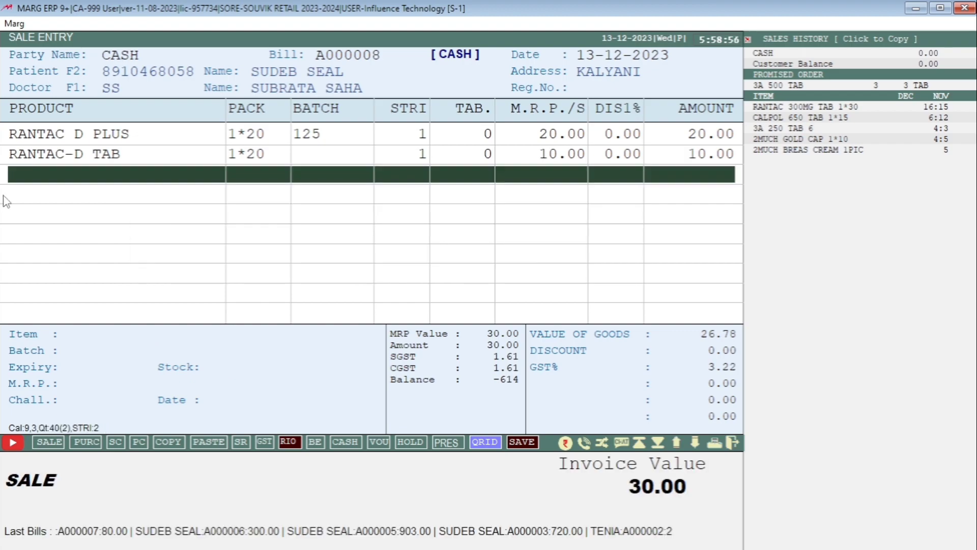
Add 1 strip of RANTAC 150MG TAB batch 256, morning and night doses 1, remark BEFORE MEAL.
key("Return")
key("Up")
key("Up")
key("Up")
key("Up")
key("Up")
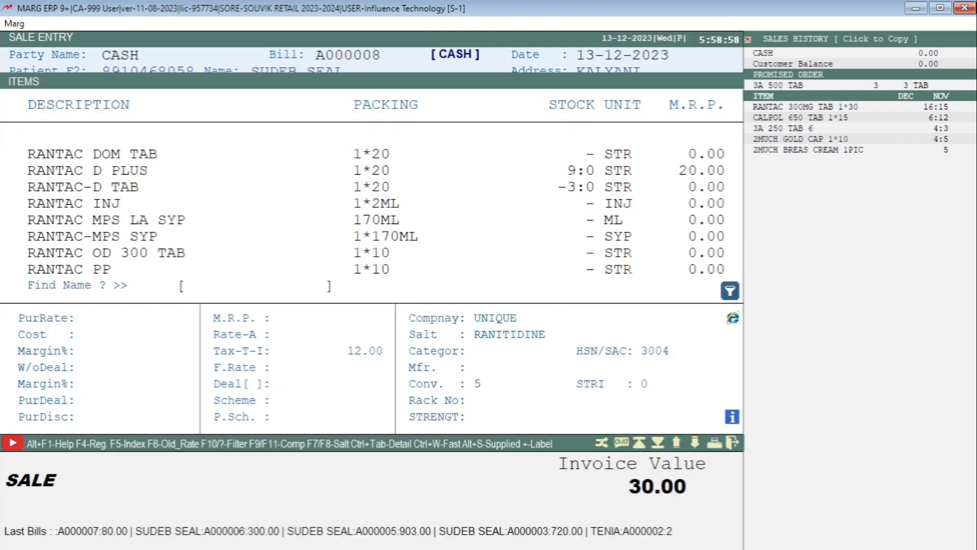
key("Return")
key("Return")
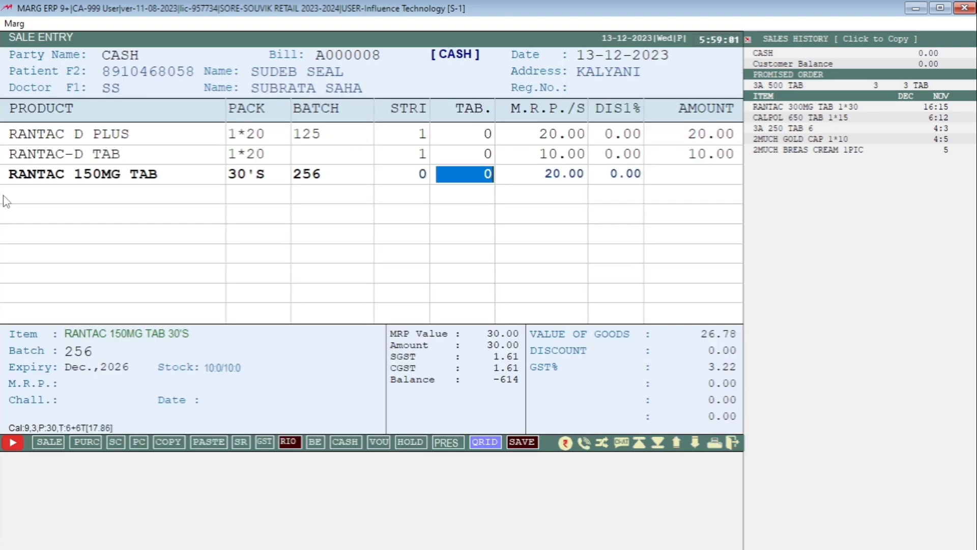
key("Left")
type("1")
key("Return")
key("Return")
key("Return")
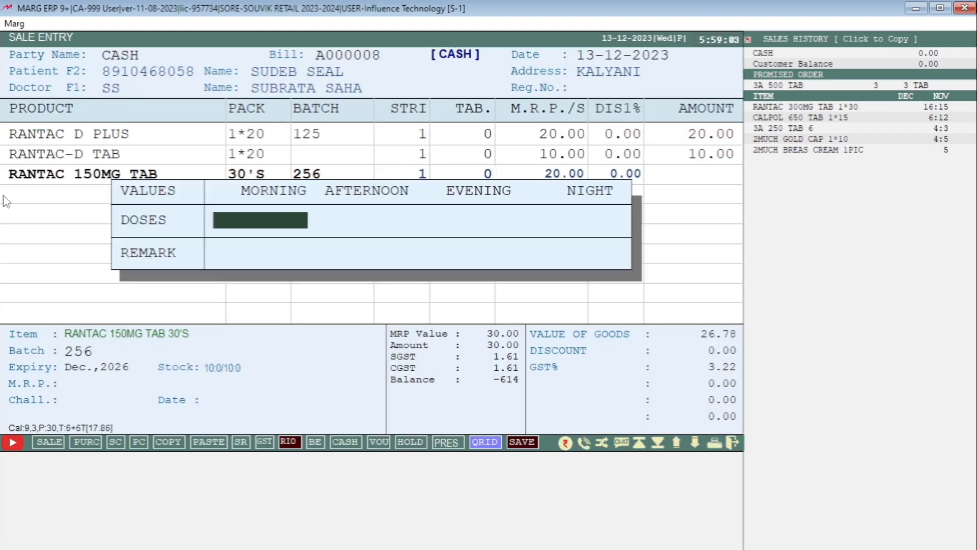
type("1")
key("Return")
key("Return")
key("Return")
type("1")
key("Return")
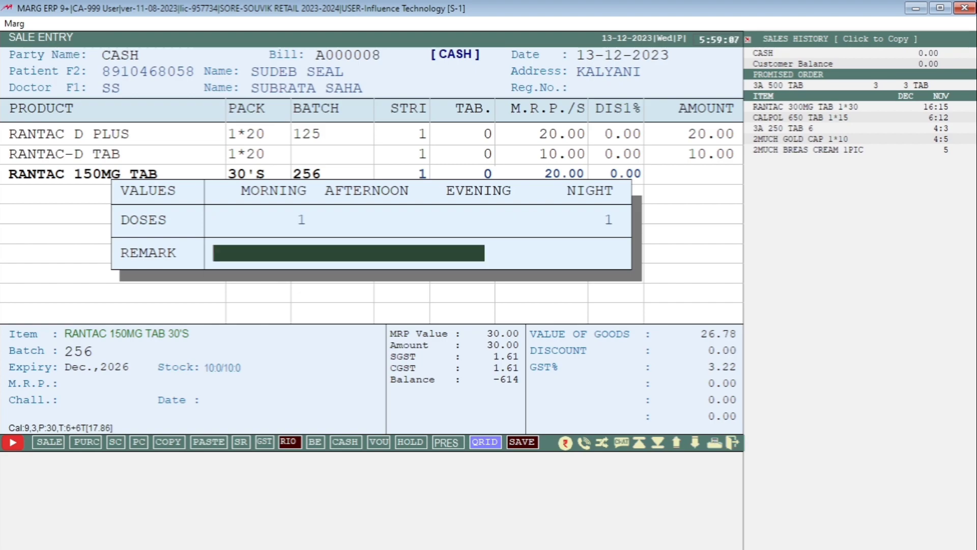
type("BE")
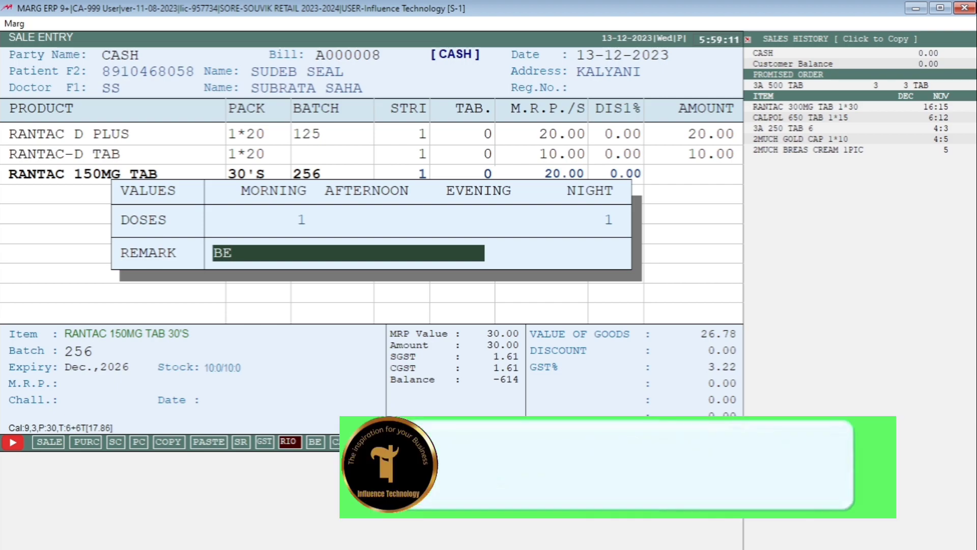
type("FORE MEAL")
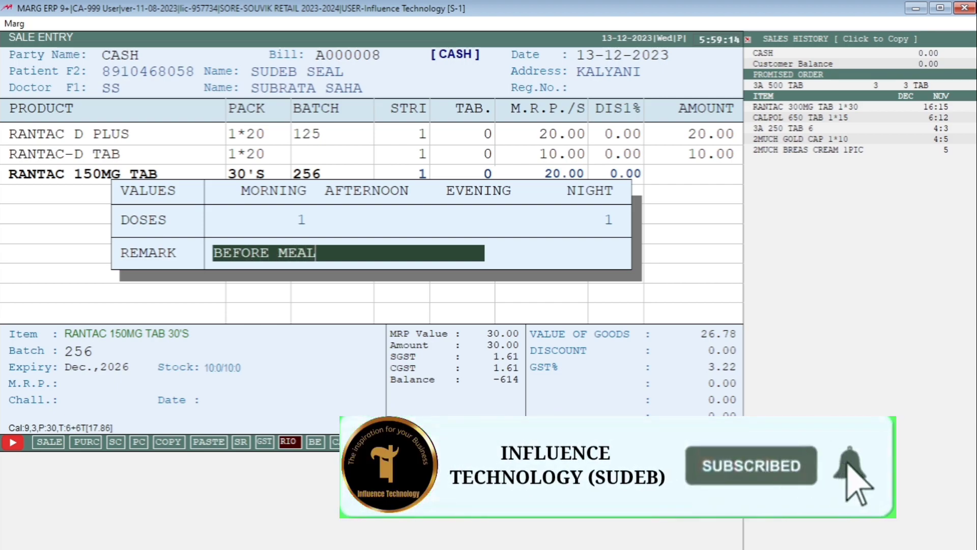
key("Return")
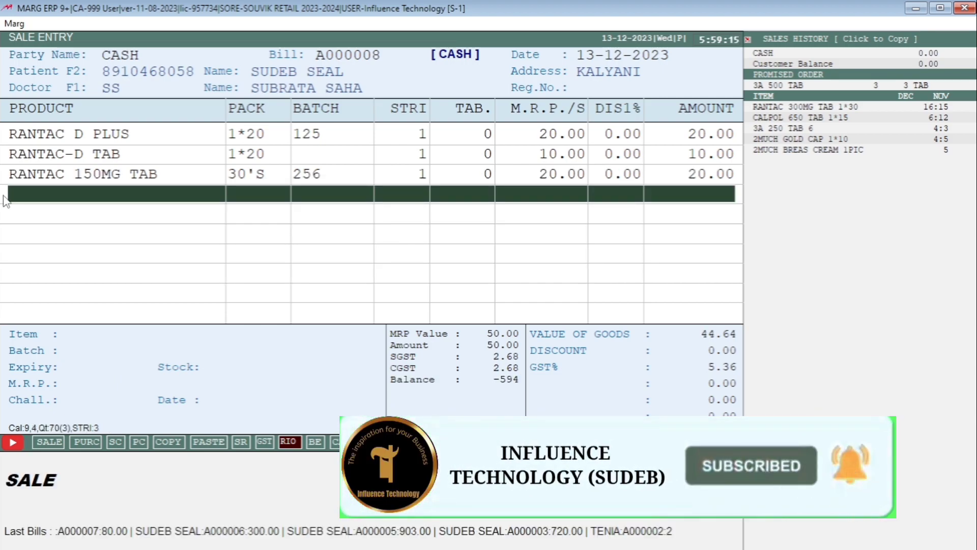
Review the bill rows, save bill A000008, and preview its retail invoice on screen.
key("Up")
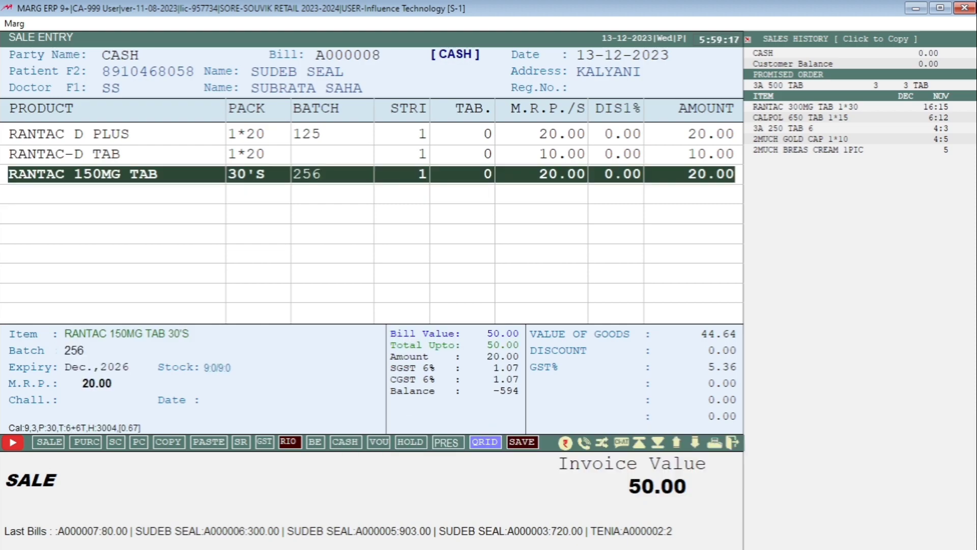
key("Up")
key("Up")
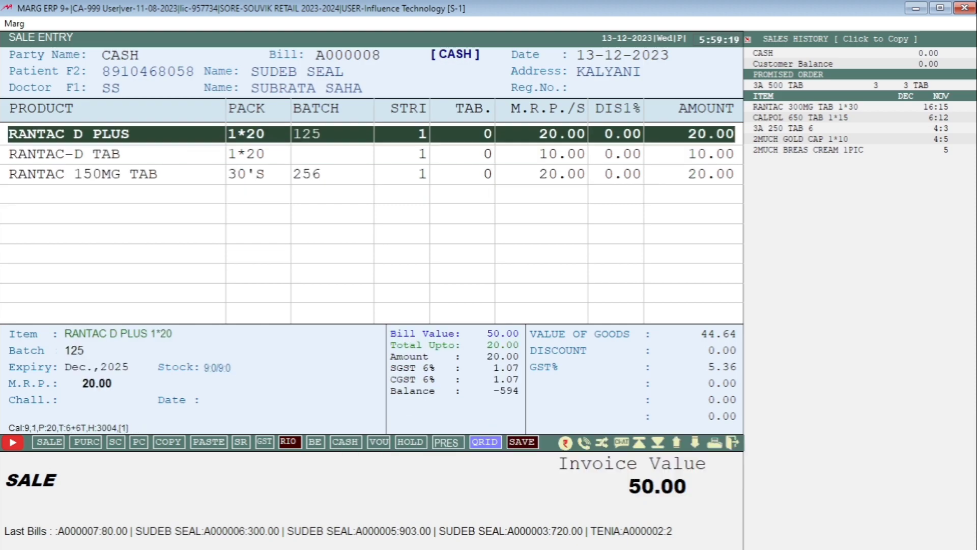
key("Down")
key("Down")
key("Down")
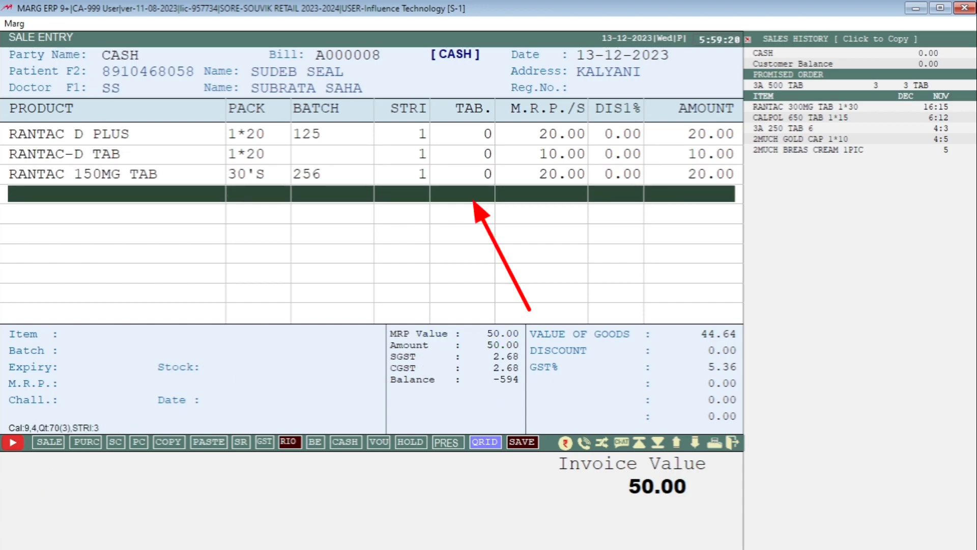
key("End")
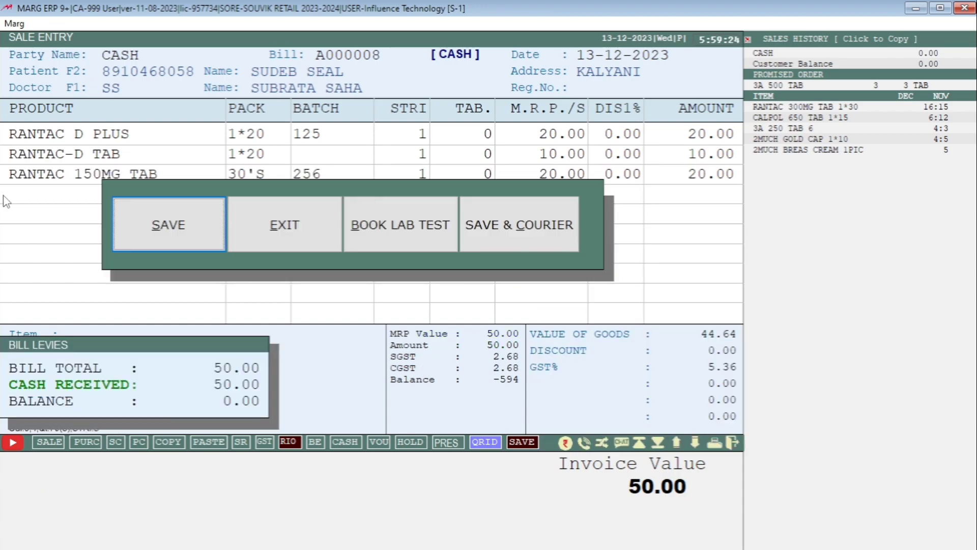
key("Return")
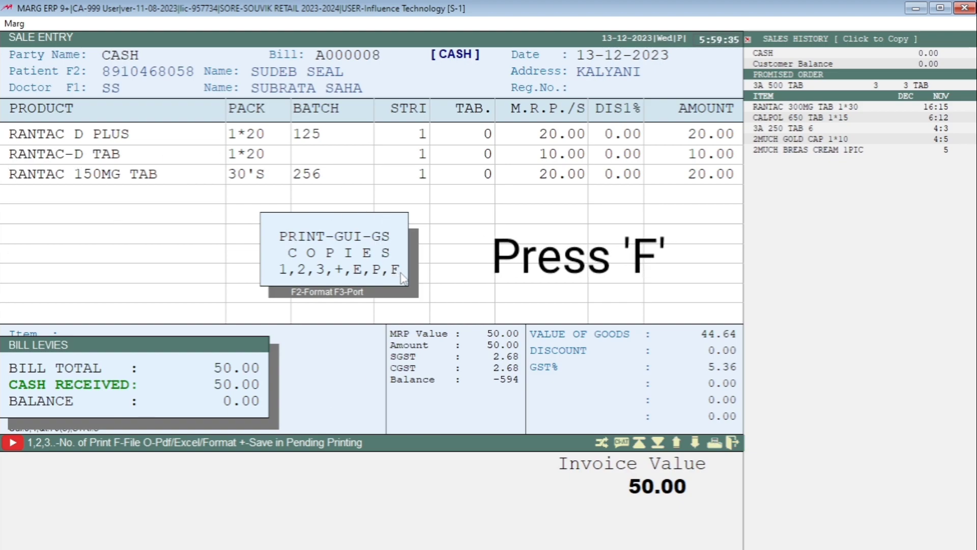
key("f")
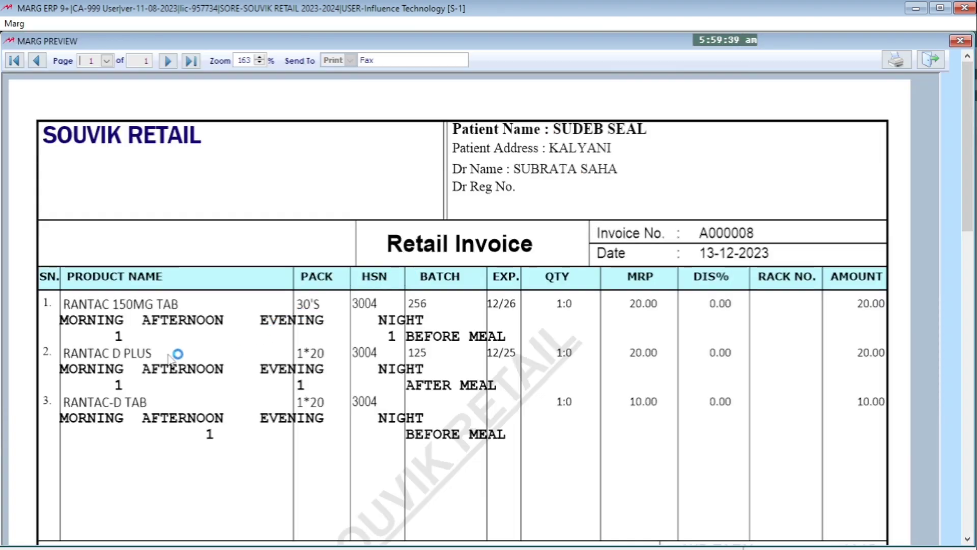
Scroll through the invoice preview, then close it to reach a new empty sale bill.
left_click(175, 353)
scroll(177, 353, "down", 1)
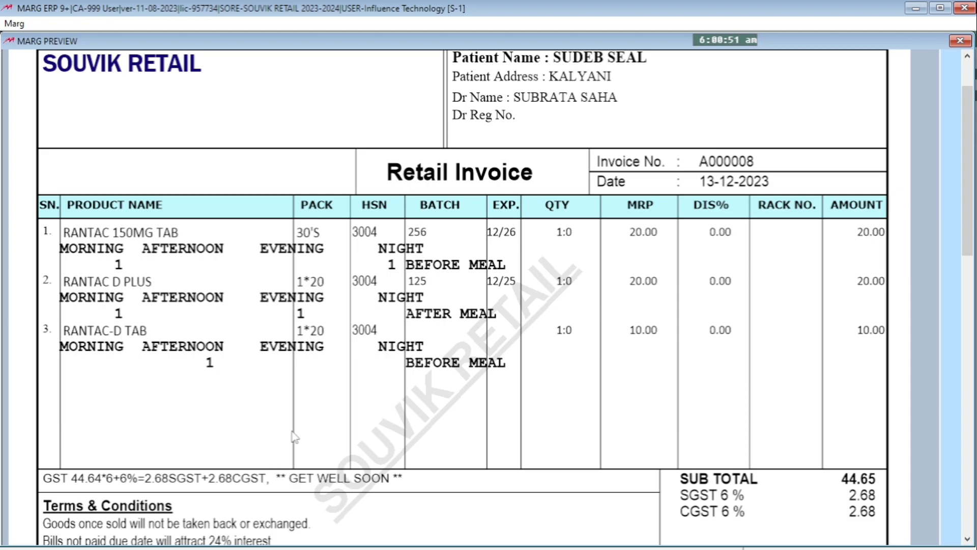
key("Escape")
Open the Item Master list from Masters > Inventory Master.
key("Escape")
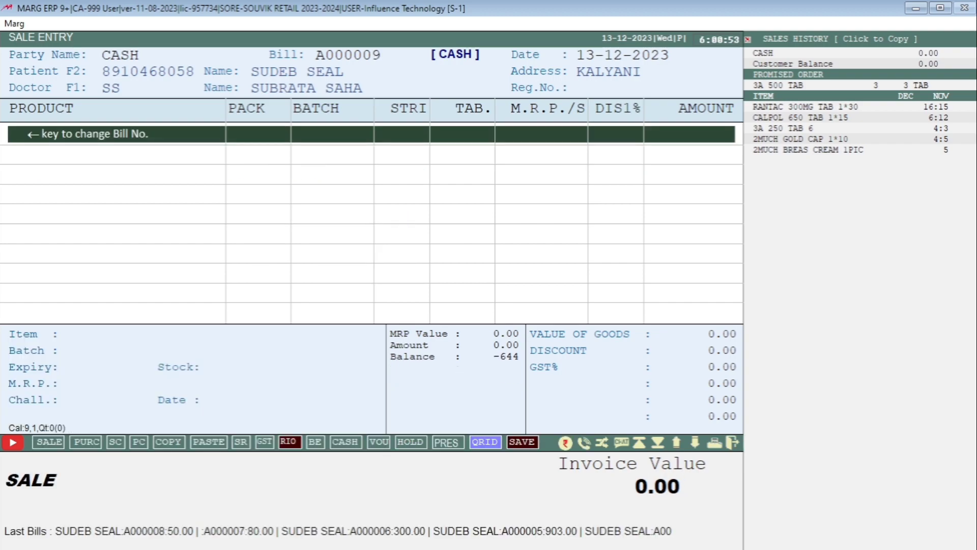
key("Escape")
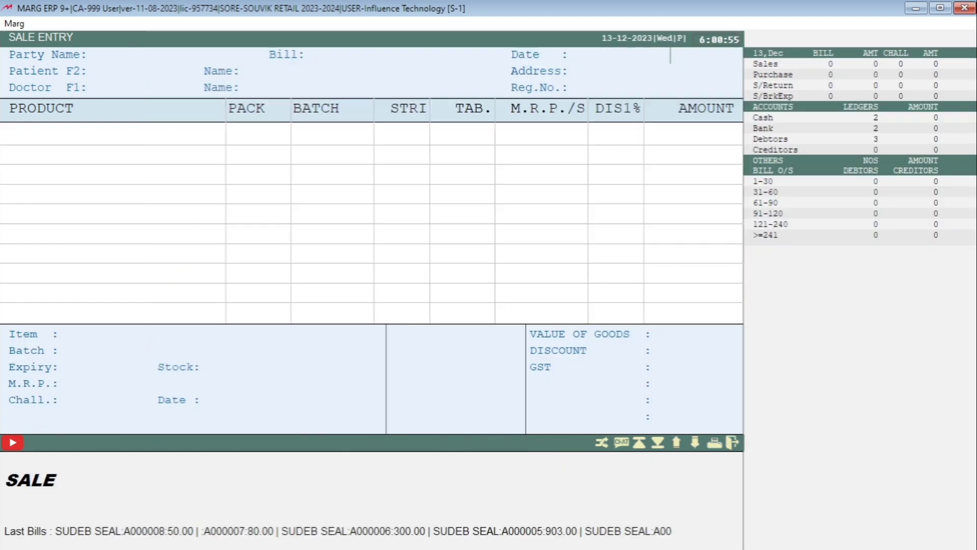
key("alt+m")
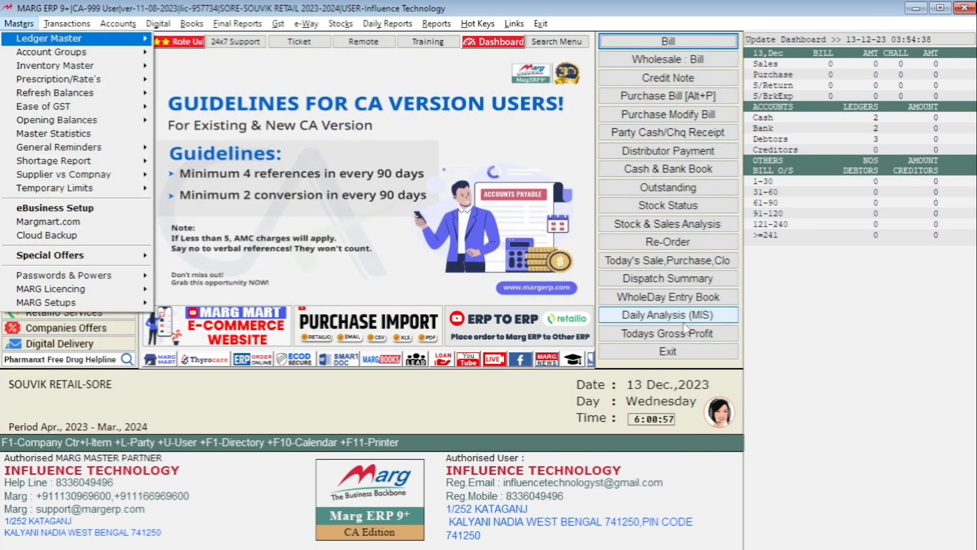
key("Down")
key("Down")
key("Right")
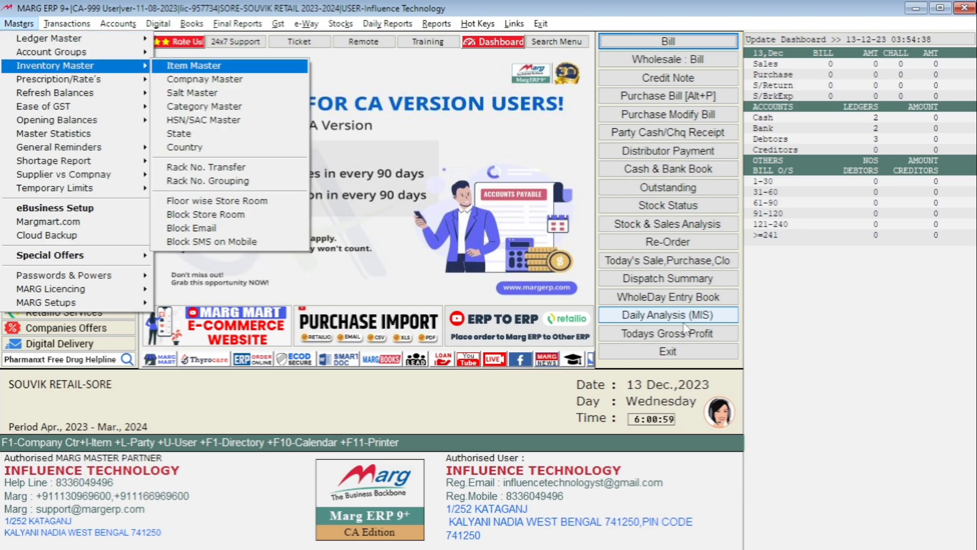
key("Return")
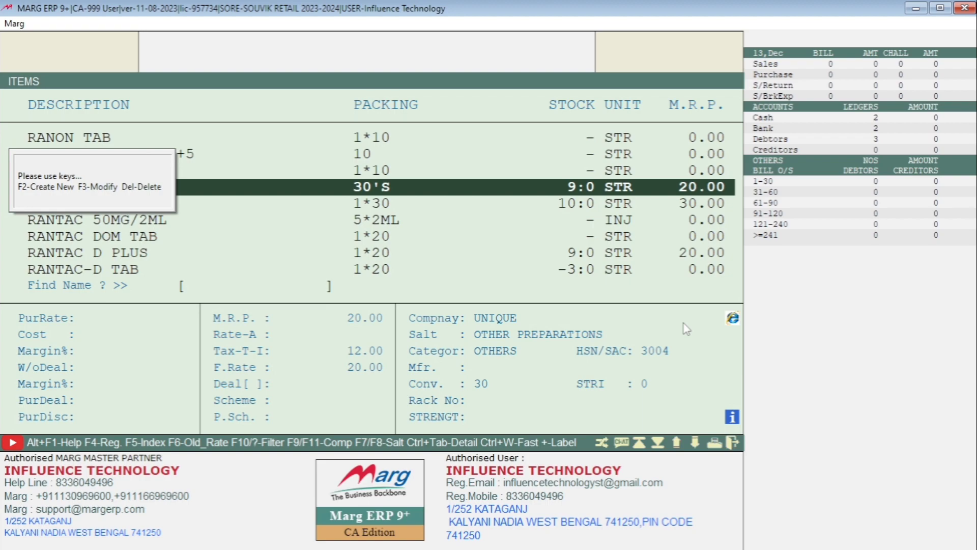
Start a product named GLASS, then discard that unsaved entry.
key("F2")
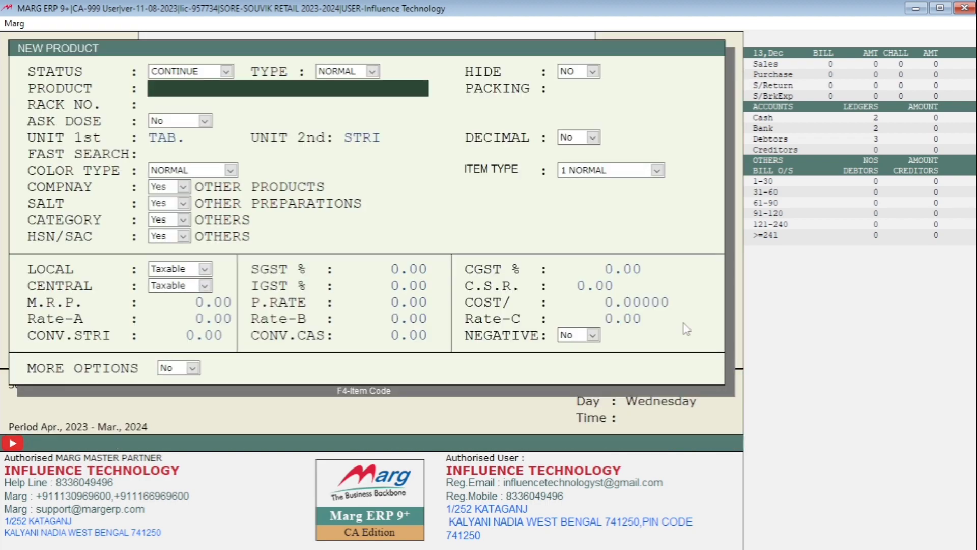
type("GLASS LE")
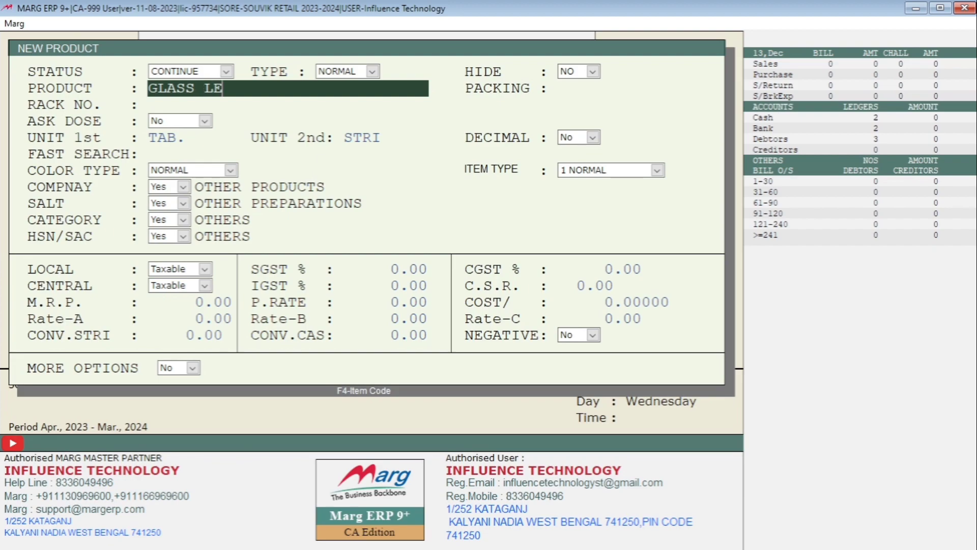
key("BackSpace")
key("BackSpace")
key("BackSpace")
key("Return")
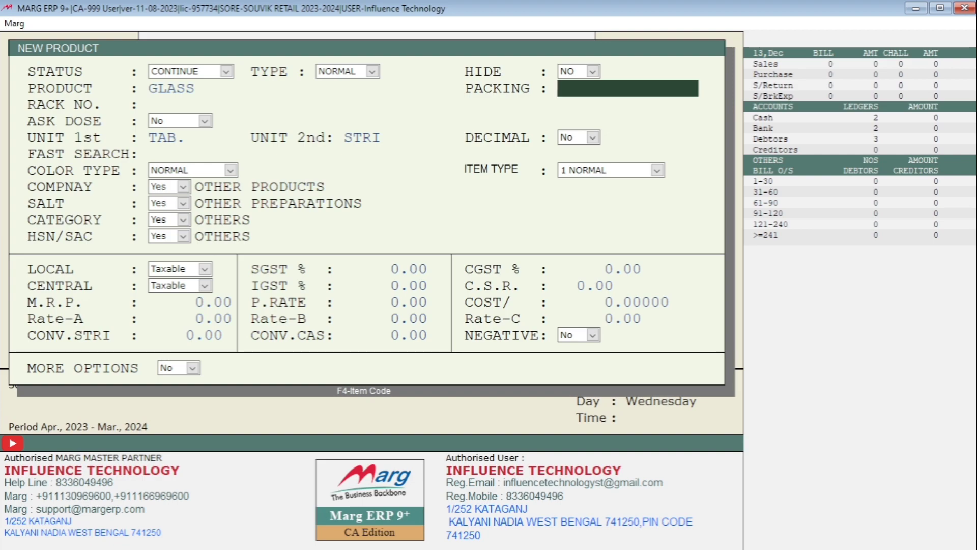
key("Escape")
key("Right")
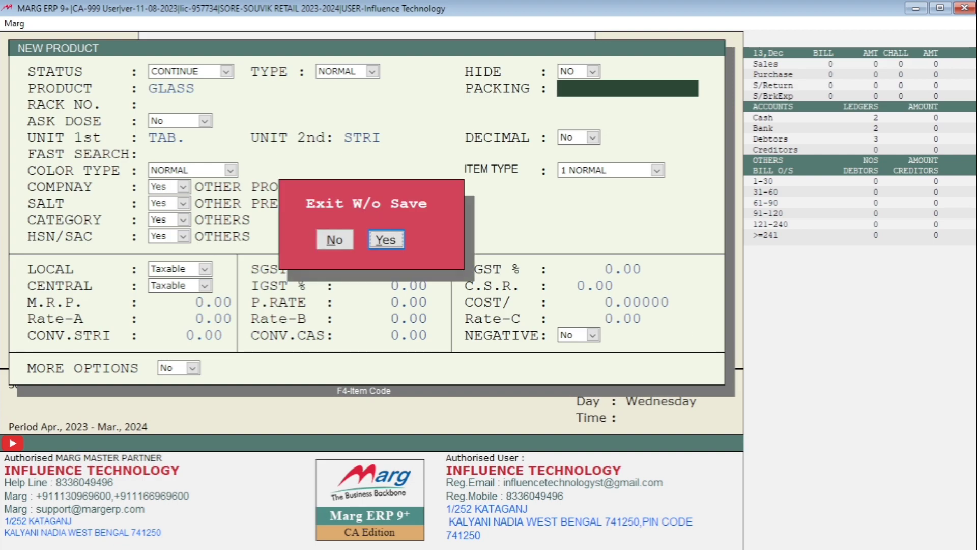
key("Return")
Create a fresh product named GLASS with packing 1.
key("alt+c")
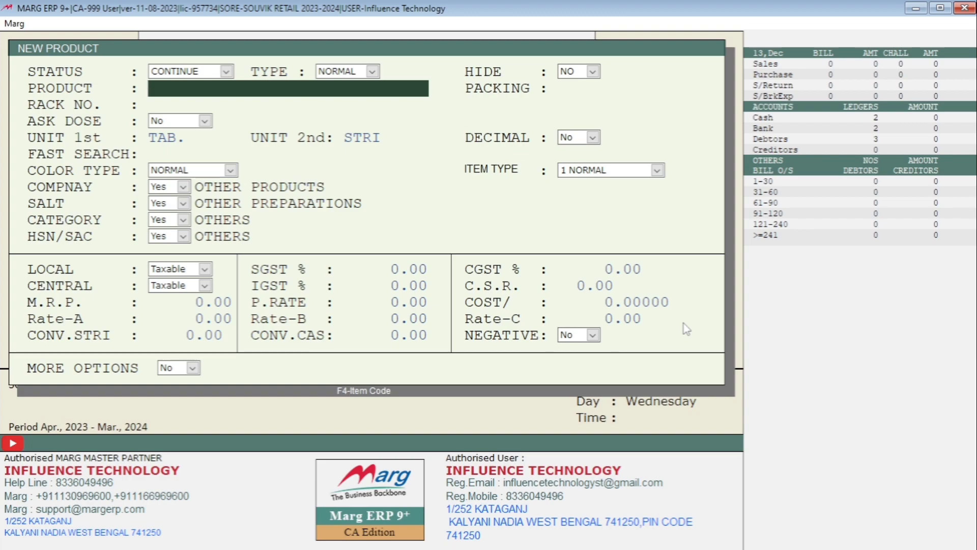
type("GLASS")
key("Return")
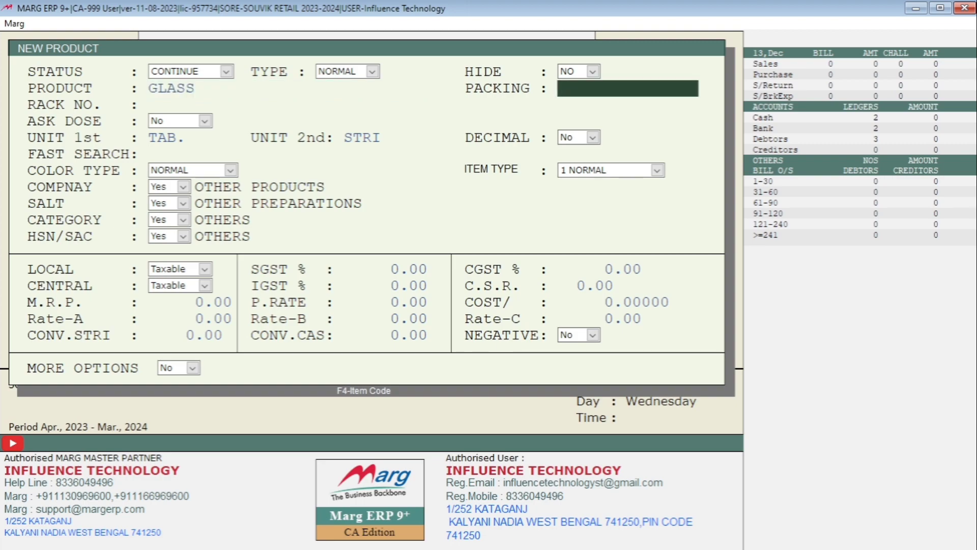
type("1")
key("Return")
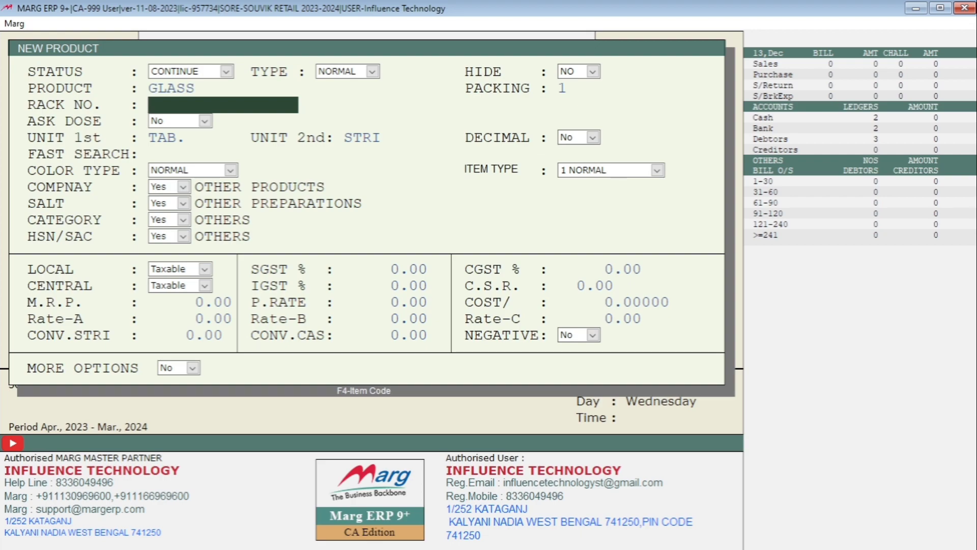
Set GLASS's Ask Dose to Optical and finish the remaining fields to reach the save prompt.
key("Return")
key("Return")
key("Up")
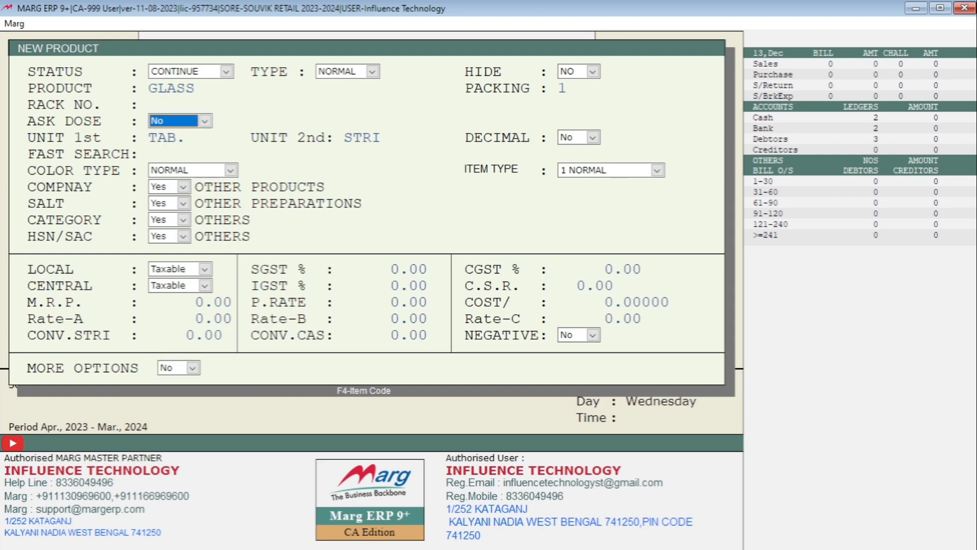
key("alt+Down")
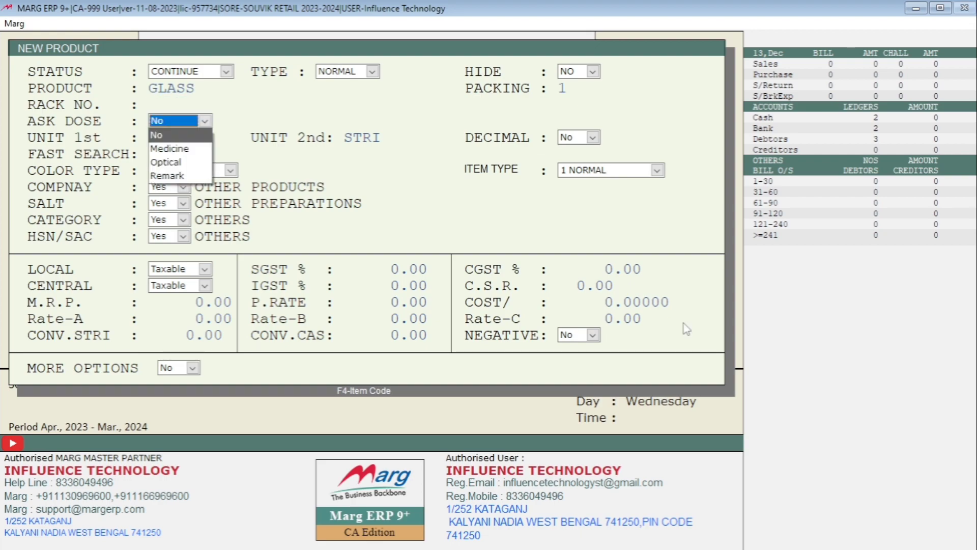
key("Down")
key("Down")
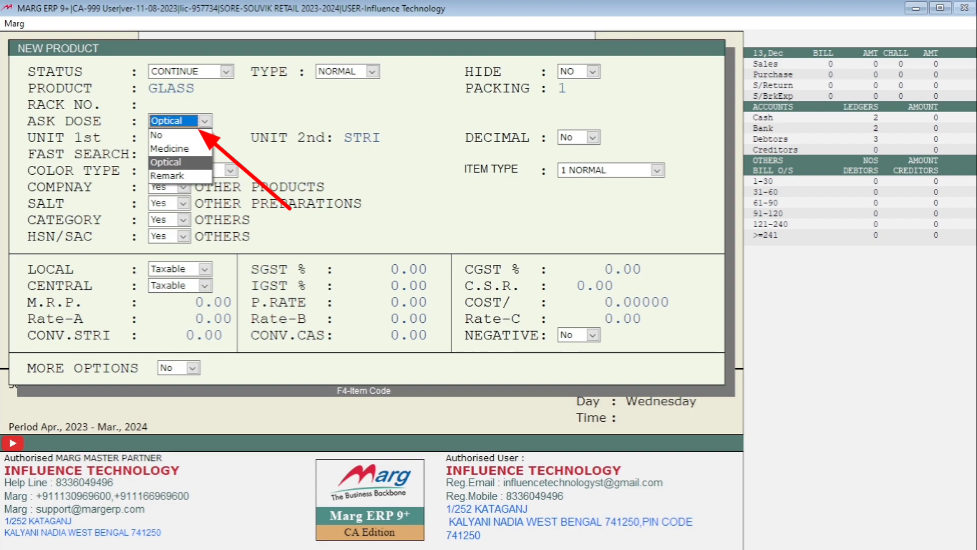
key("Return")
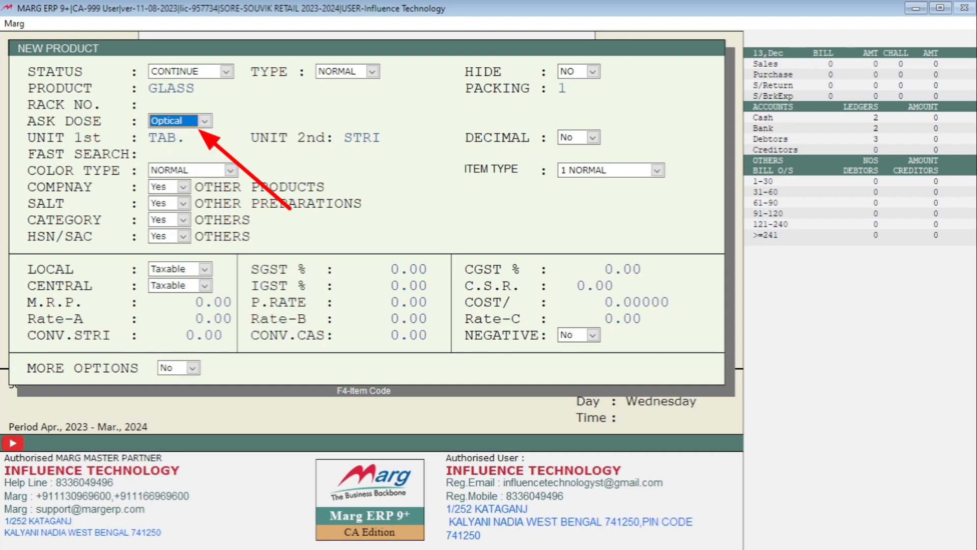
key("Return")
key("Return")
key("Return")
key("Return")
key("Return")
key("Return")
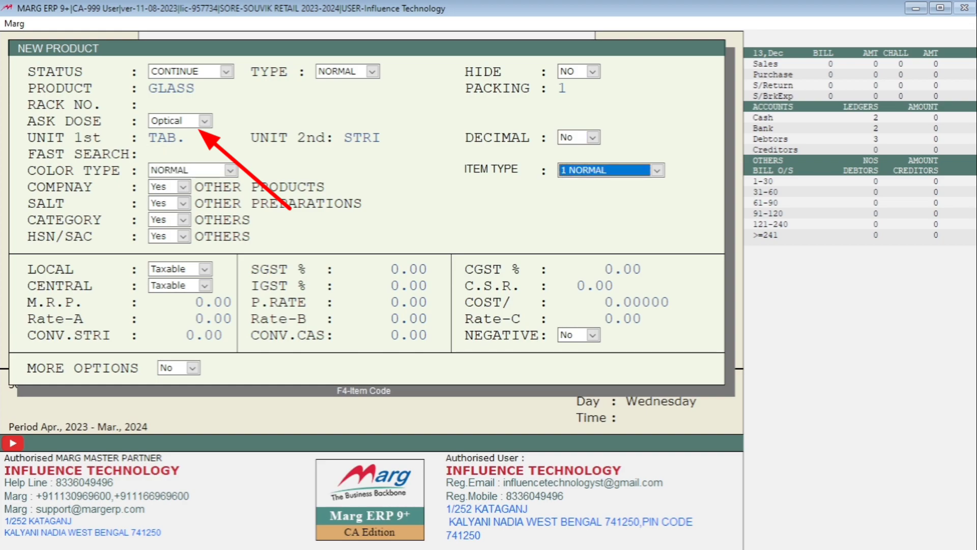
key("Return")
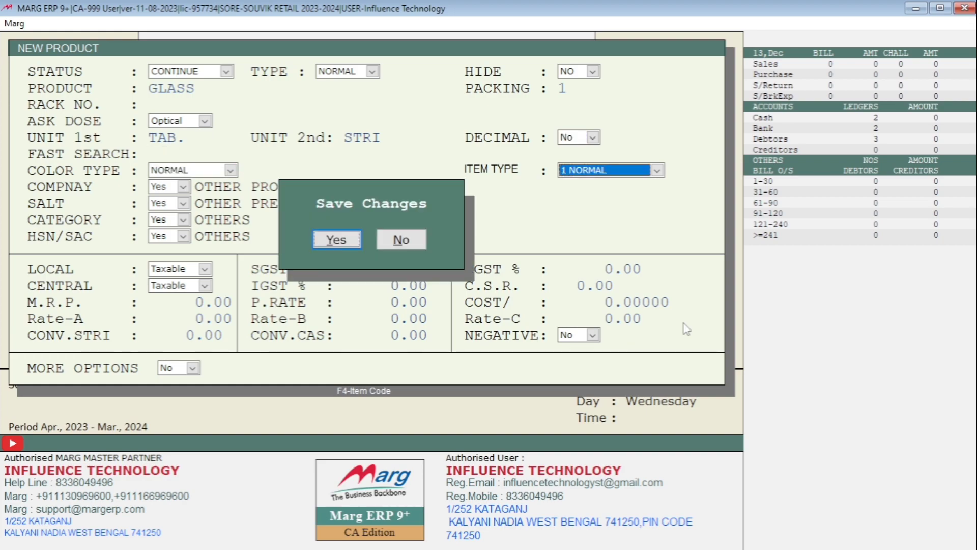
Confirm saving GLASS so the optical SPH/CYL/AXIS/PRISM/BASE values grid appears.
key("Return")
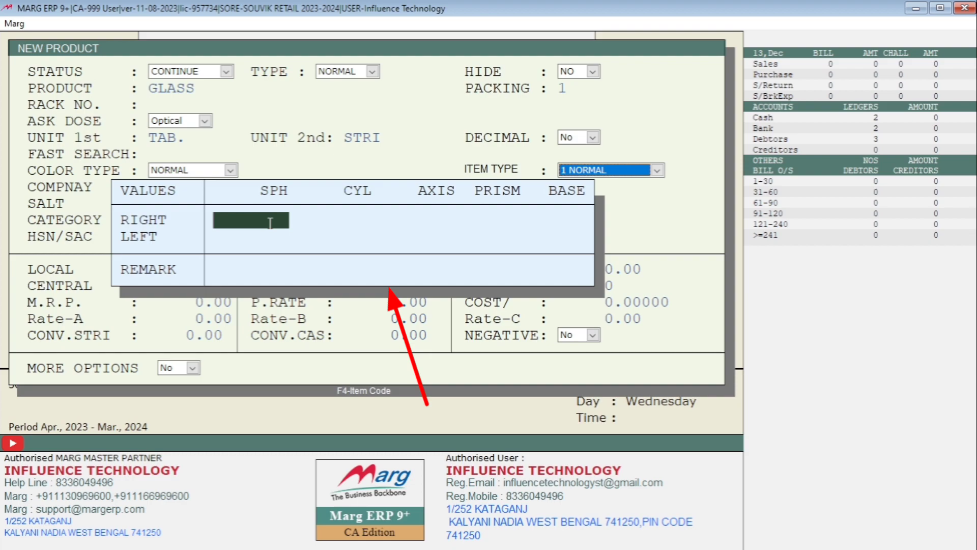
Enter right eye SPH -2.5 and CYL -1.5, leaving axis, prism and base blank.
type("-2.5")
key("Return")
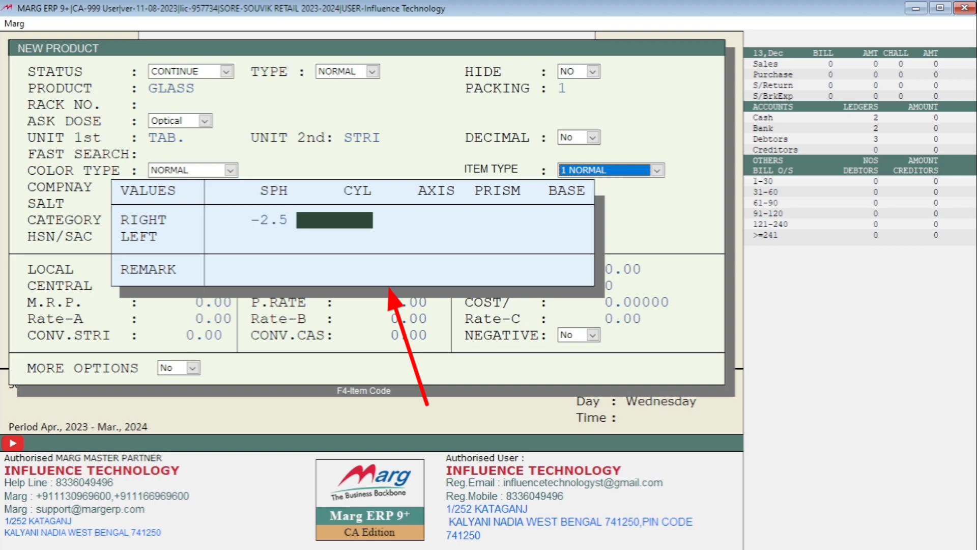
type("-1.5")
key("Return")
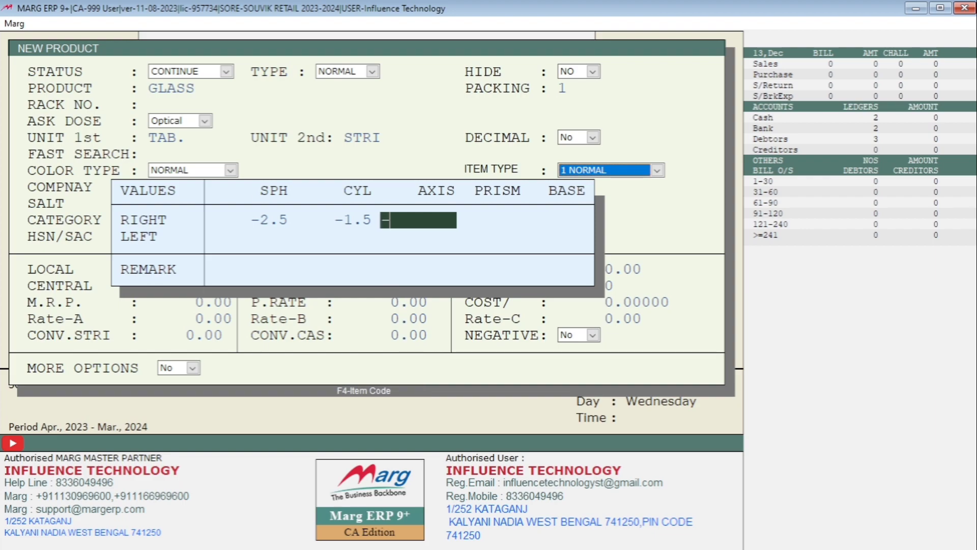
key("Return")
key("Return")
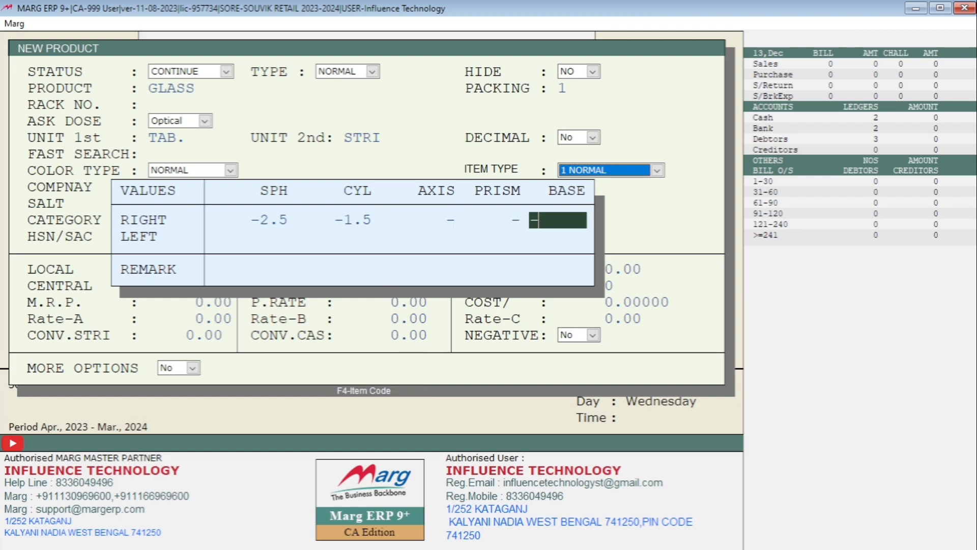
key("Return")
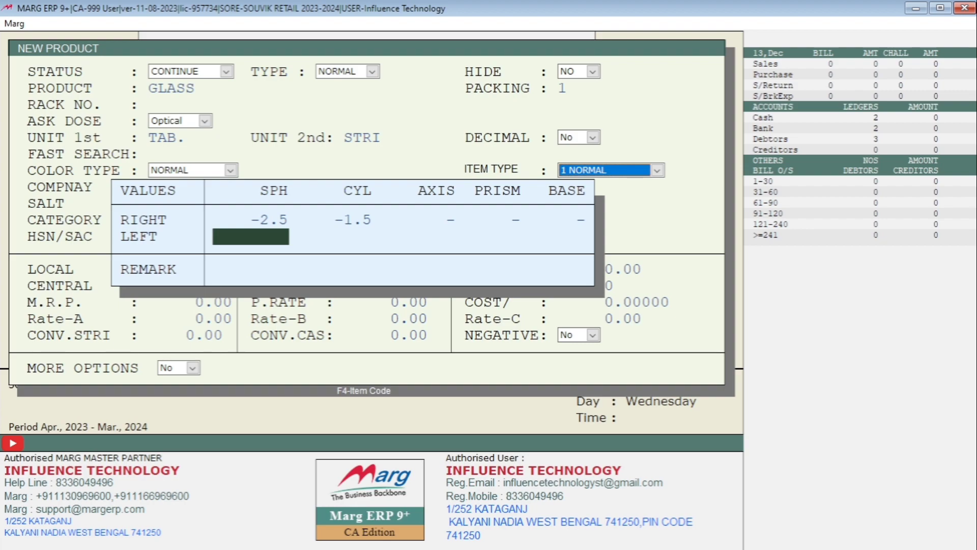
Enter left eye SPH -10.5 and AXIS 2.5, then move on to the remark.
type("-10.5")
key("Return")
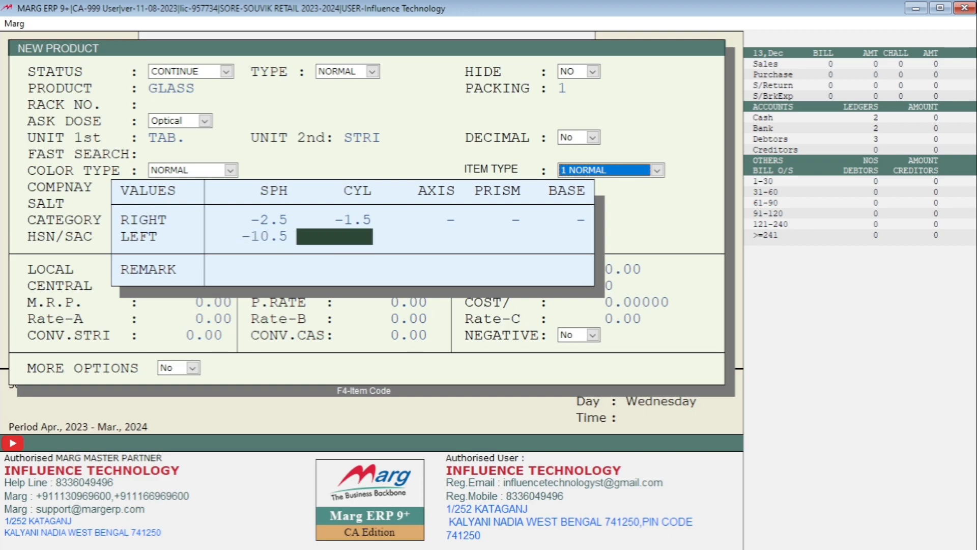
key("Return")
type("2.5")
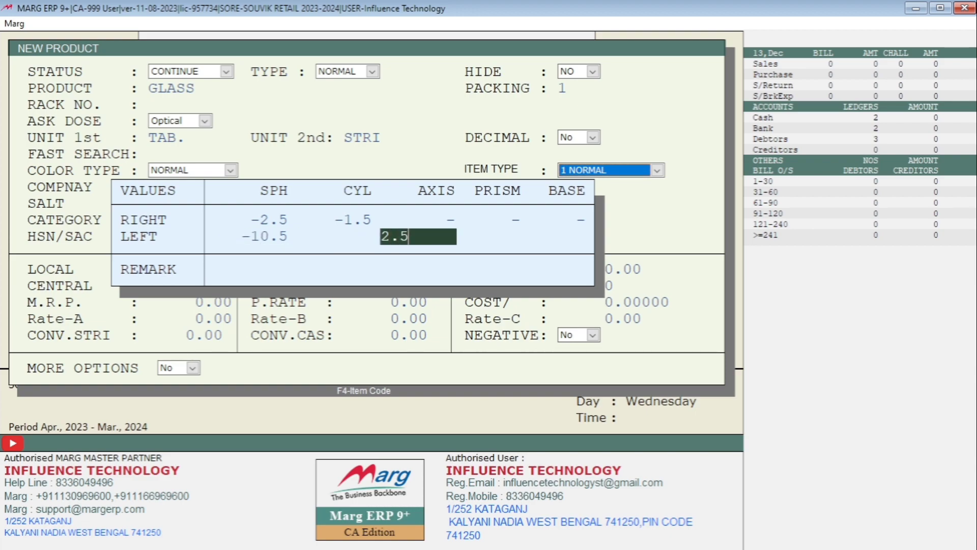
key("Return")
key("Return")
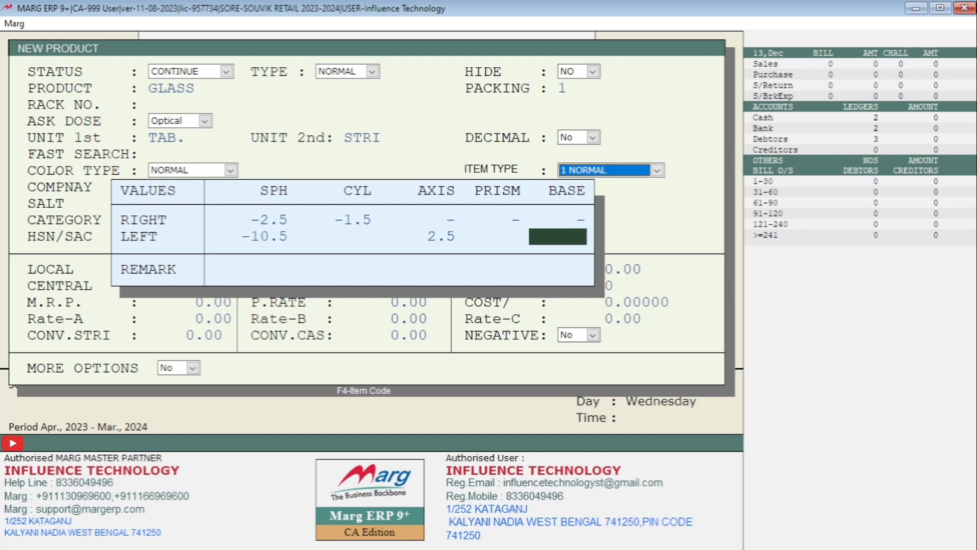
key("Left")
type("-")
key("Return")
key("Left")
key("Left")
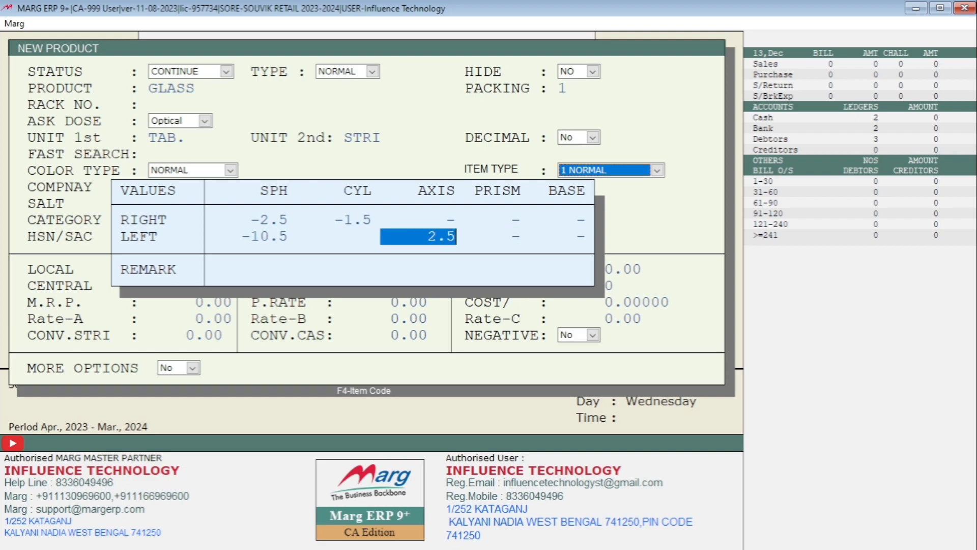
key("Left")
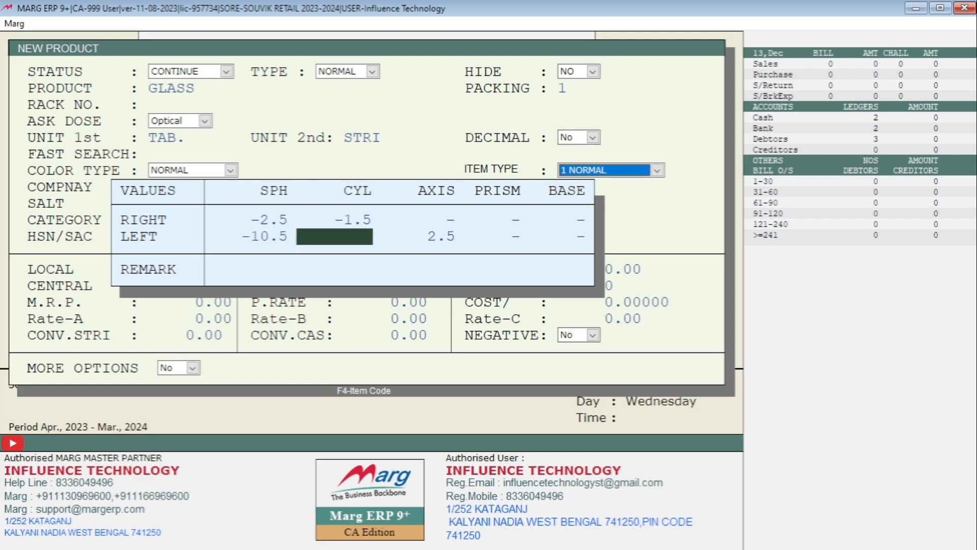
key("Right")
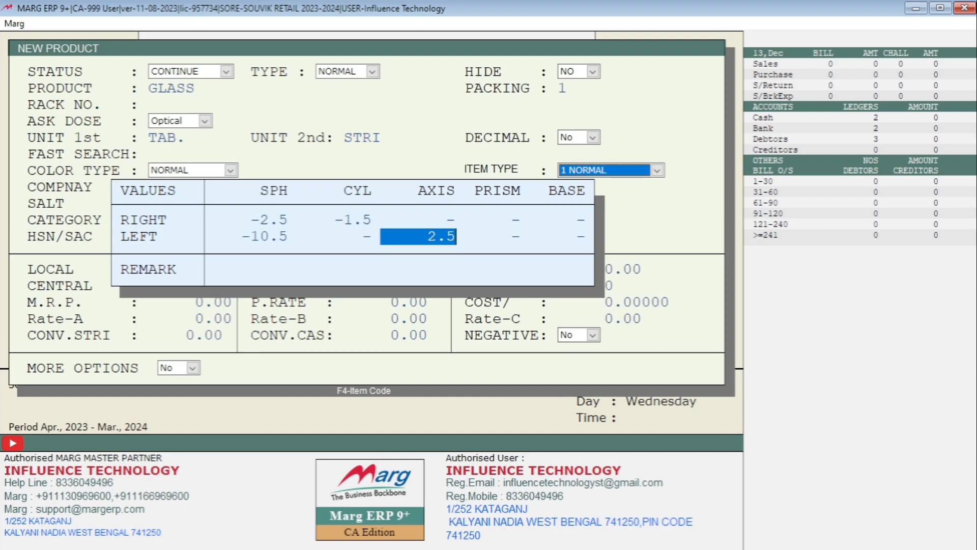
key("Return")
key("Return")
key("Return")
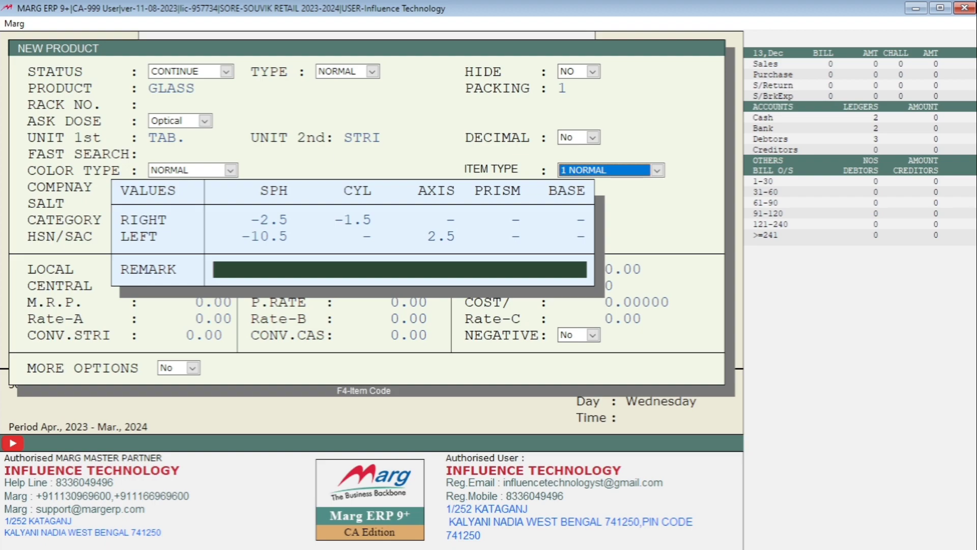
Set all right-eye values (SPH, CYL, AXIS, PRISM, BASE) to 0.
key("Up")
key("Up")
key("Up")
key("Up")
key("Up")
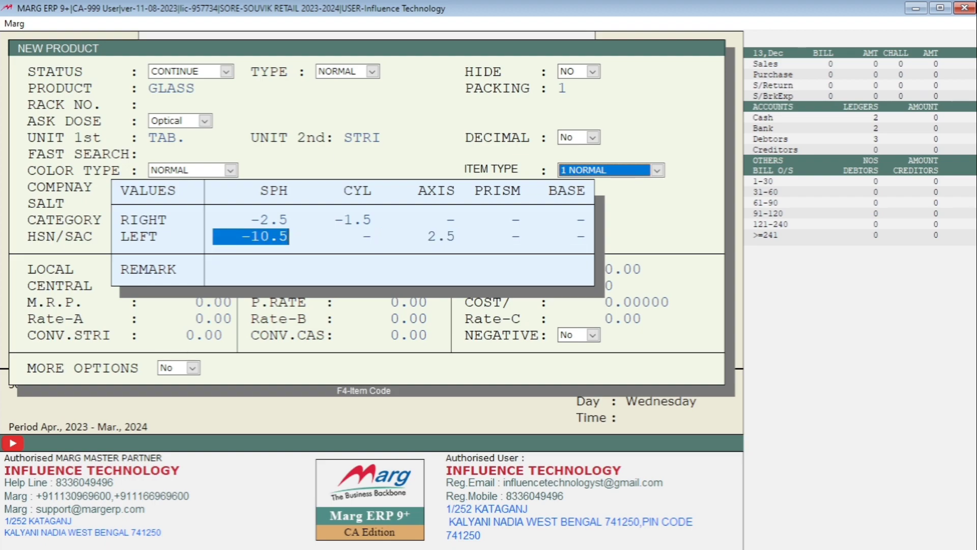
key("Up")
key("Up")
key("Up")
key("Up")
key("Up")
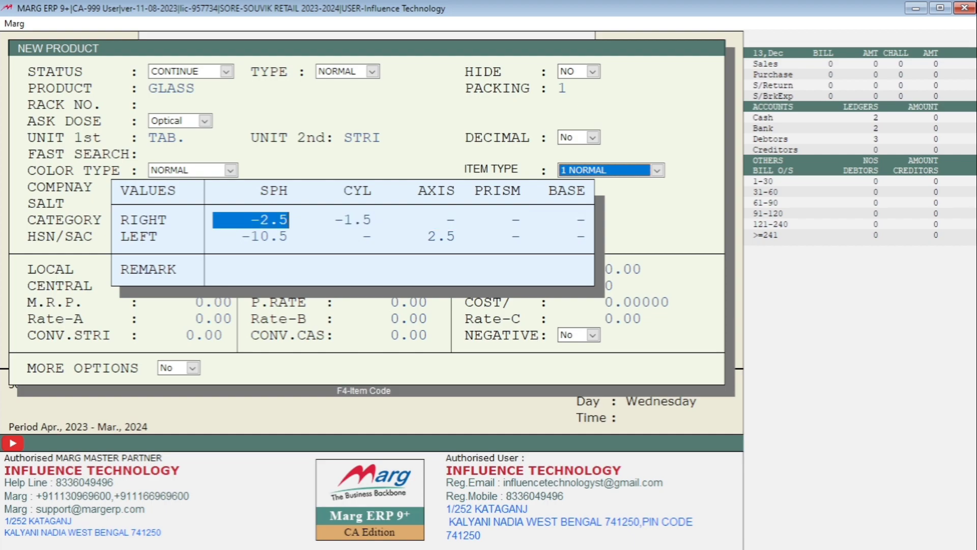
type("0")
key("Return")
type("0")
key("Return")
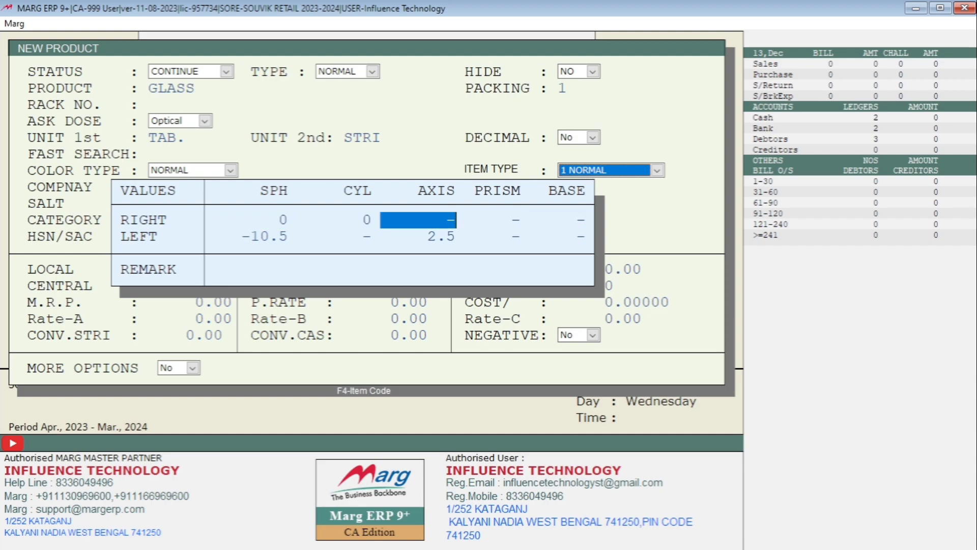
type("0")
key("Return")
type("0")
key("Return")
type("0")
key("Return")
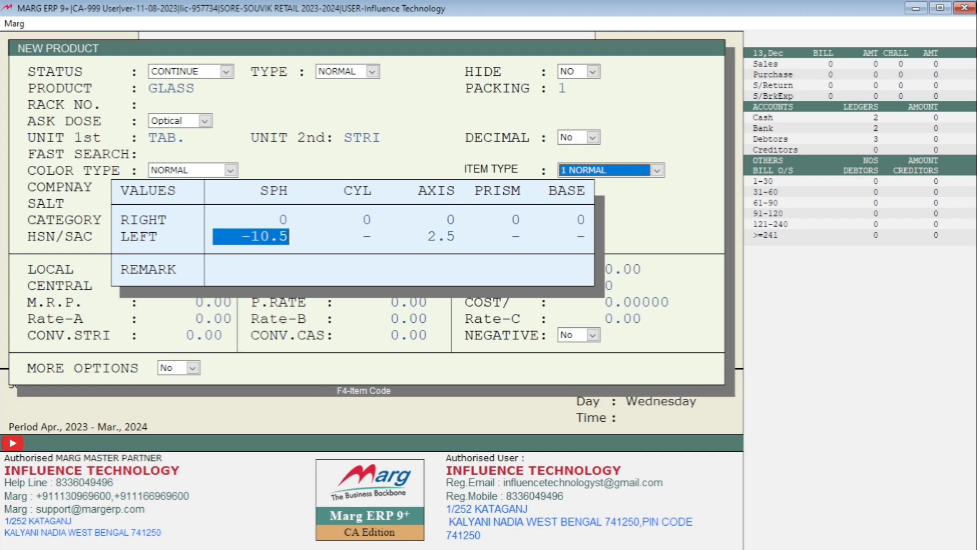
Set all left-eye values to 0 and save the GLASS product.
type("0")
key("Return")
key("Return")
type("0")
key("Return")
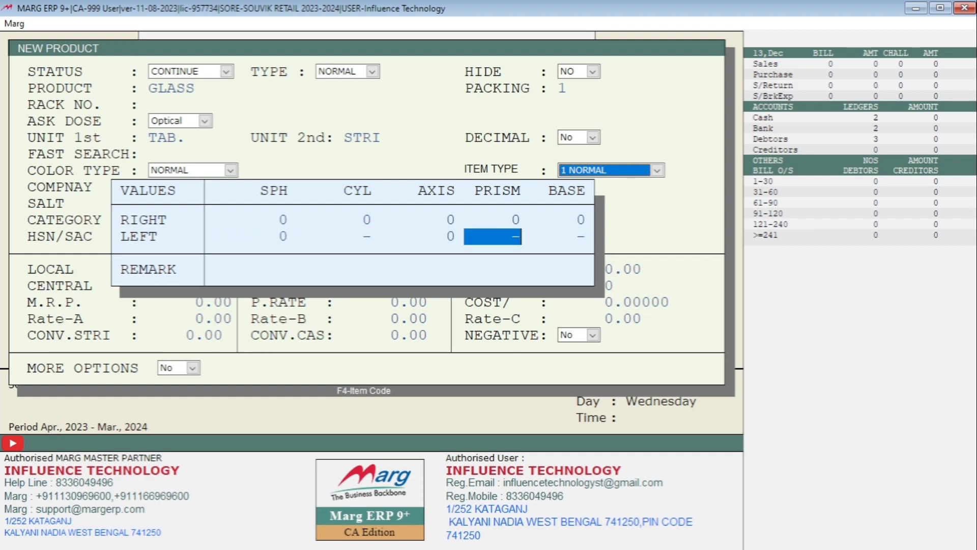
type("0")
key("Return")
type("0")
key("Left")
key("Left")
key("Left")
type("0")
key("Return")
key("Return")
key("Return")
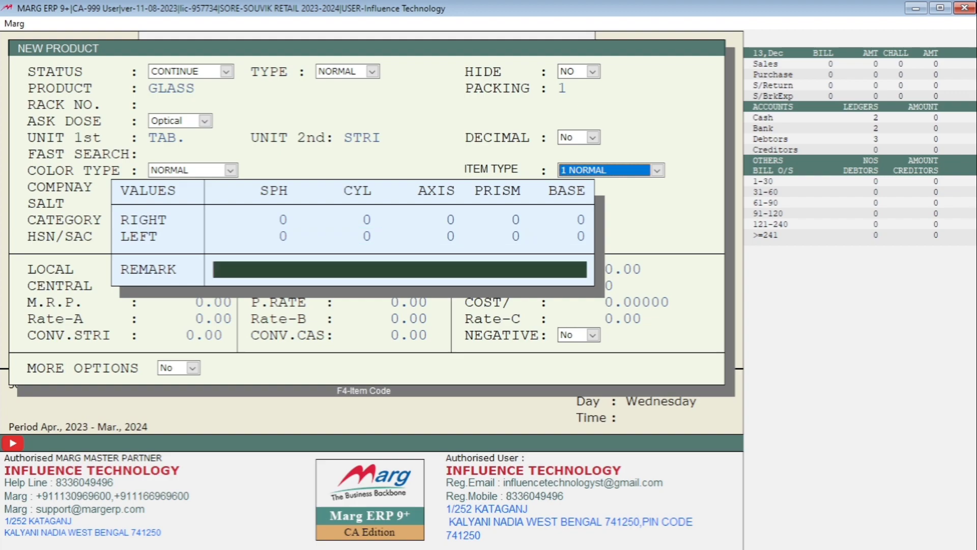
key("Escape")
Leave the product form without saving and start a new cash sale bill.
key("Return")
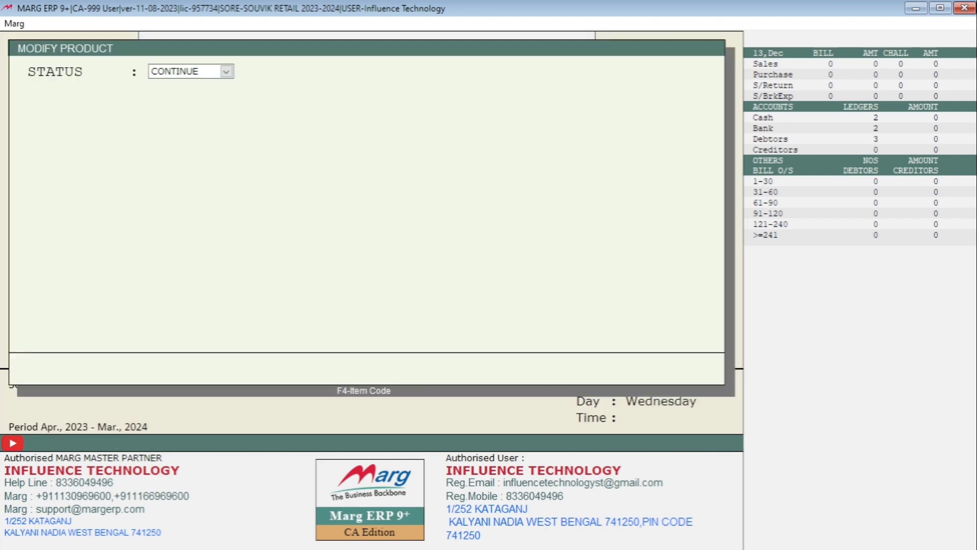
key("Escape")
key("Right")
key("Return")
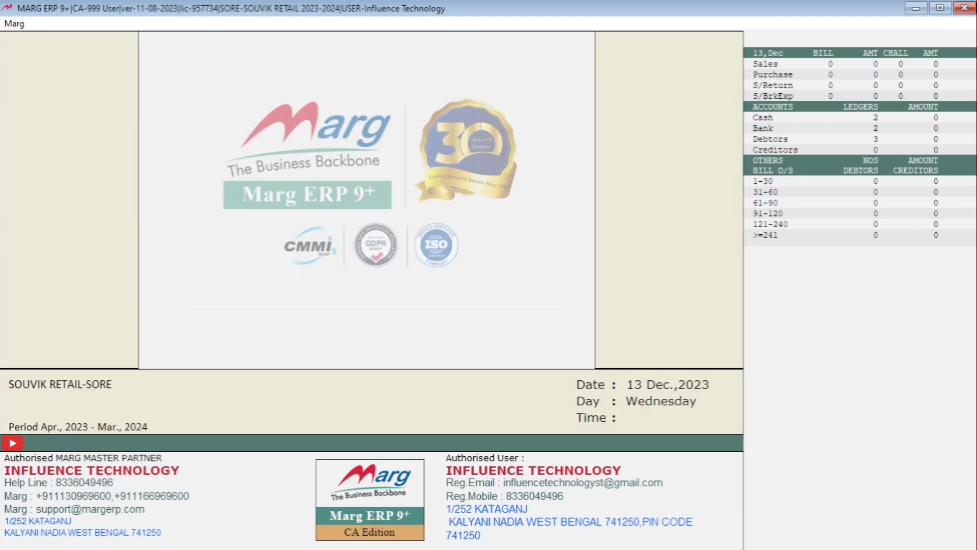
key("alt+t")
key("Return")
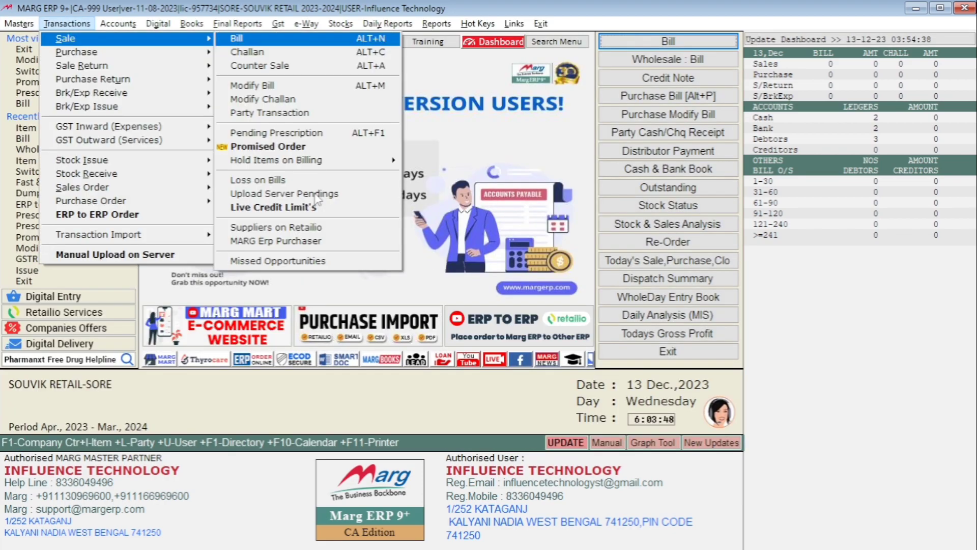
key("Return")
key("Return")
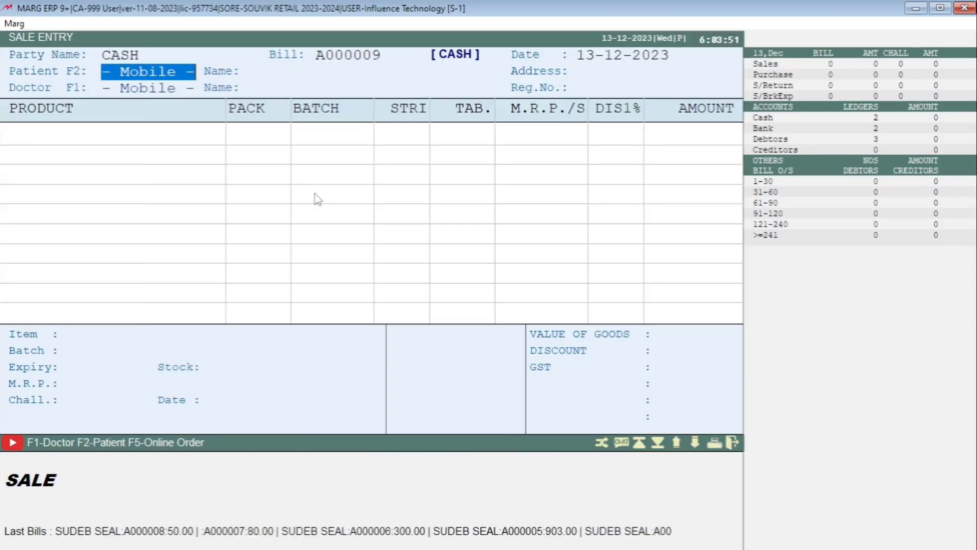
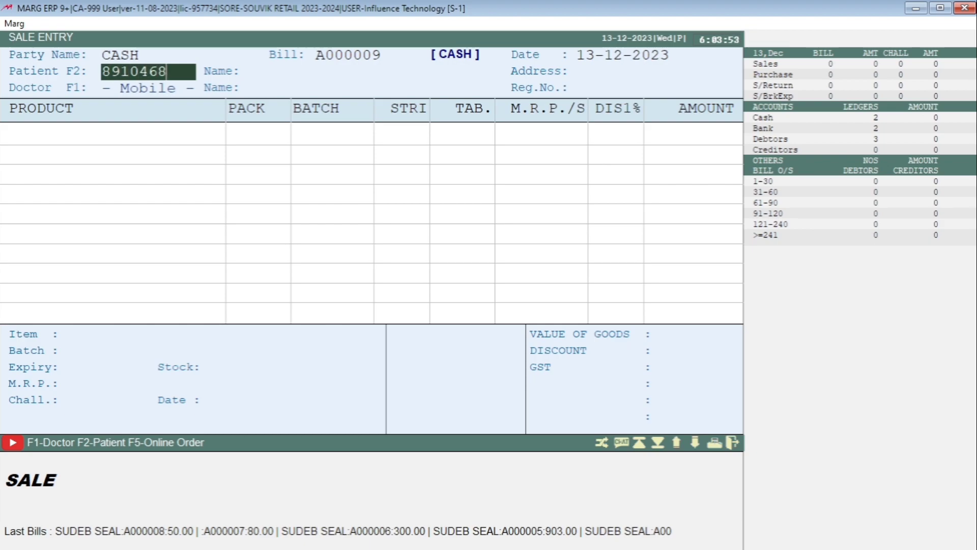
Fill in the patient from their mobile number and add GLASS with quantity 1.
key("Return")
key("Return")
key("Return")
key("Return")
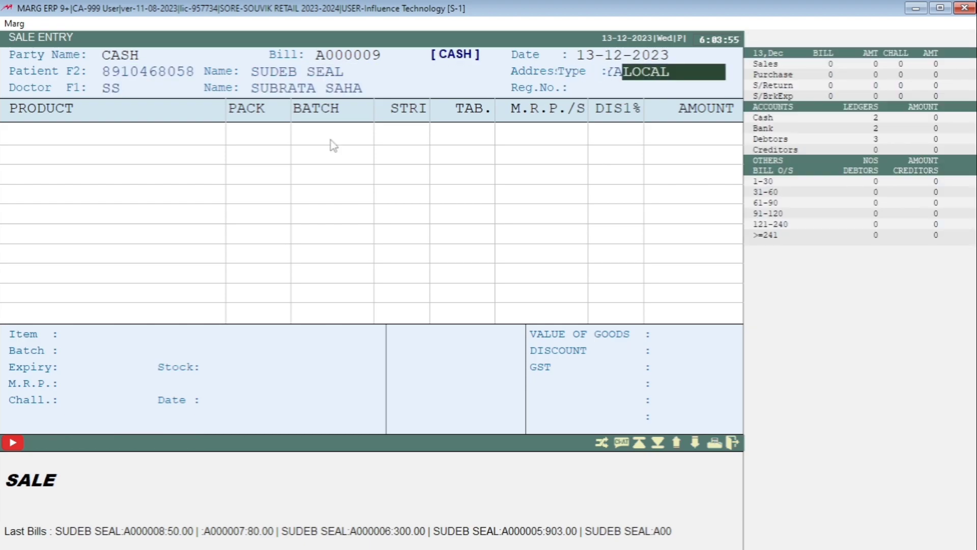
key("Return")
key("Return")
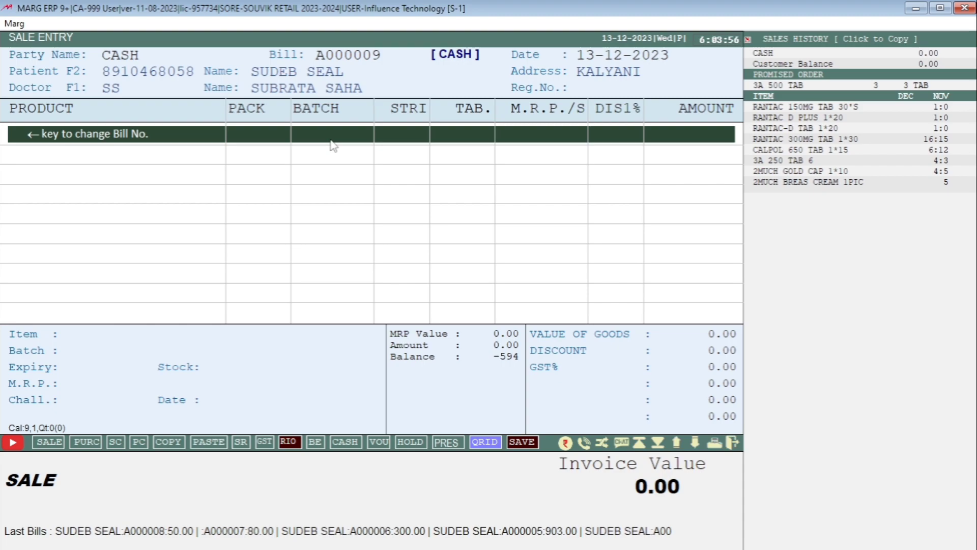
key("Return")
type("GLASS")
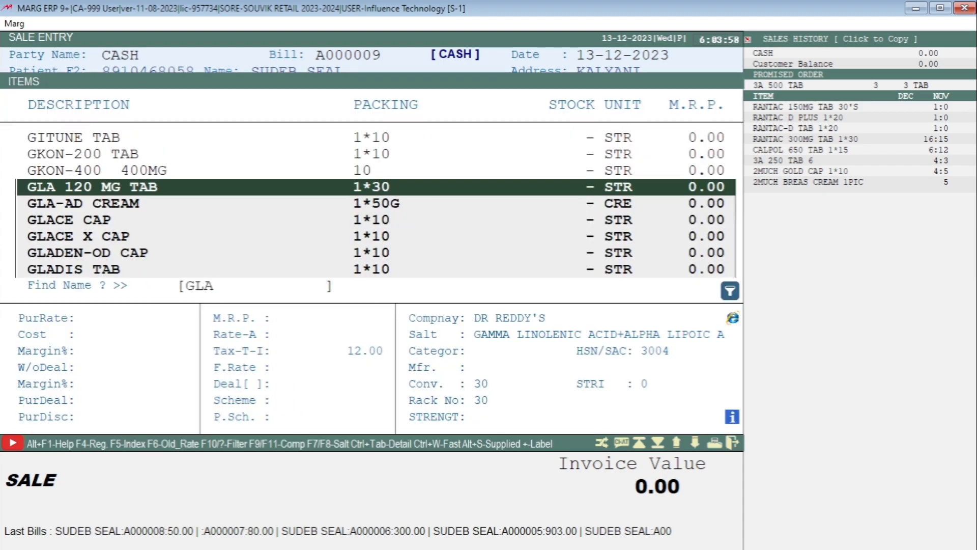
key("Return")
key("Return")
key("Return")
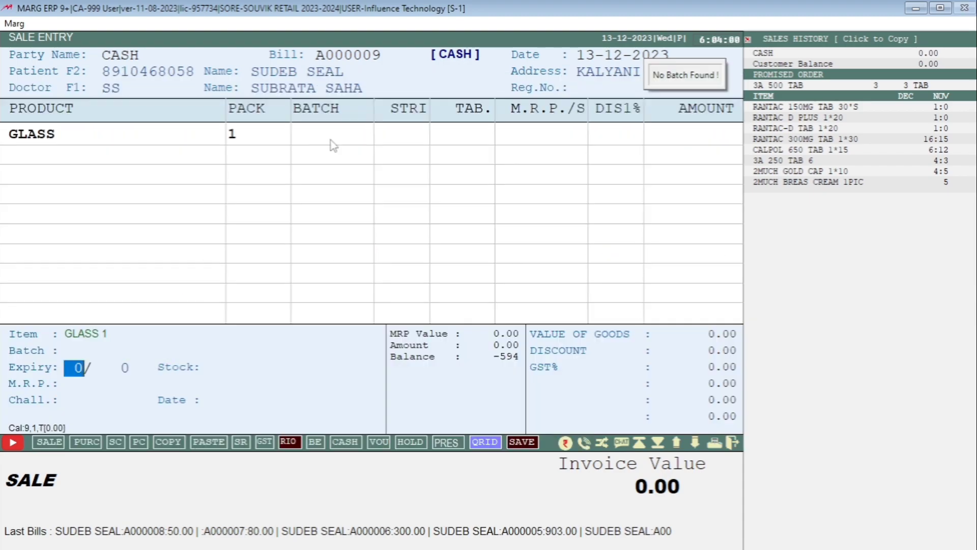
type("1")
key("Return")
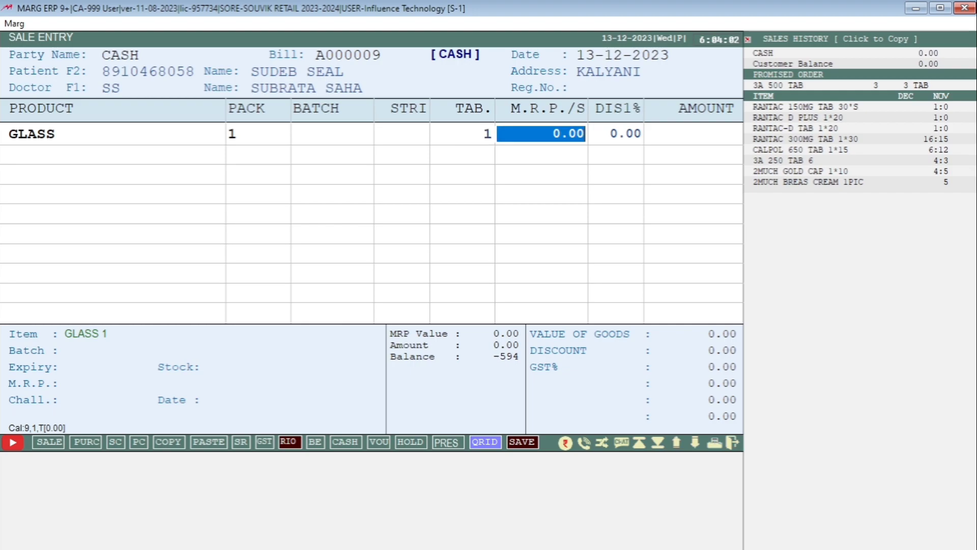
Price GLASS at 2000 and enter right eye SPH -0.25, CYL -2.25, other values '-'.
type("2000")
key("Return")
key("Return")
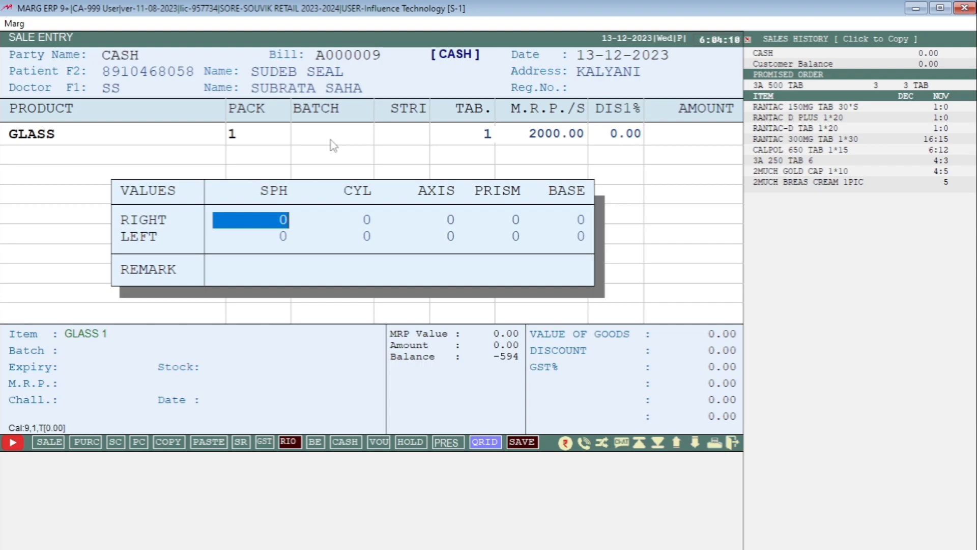
type("9")
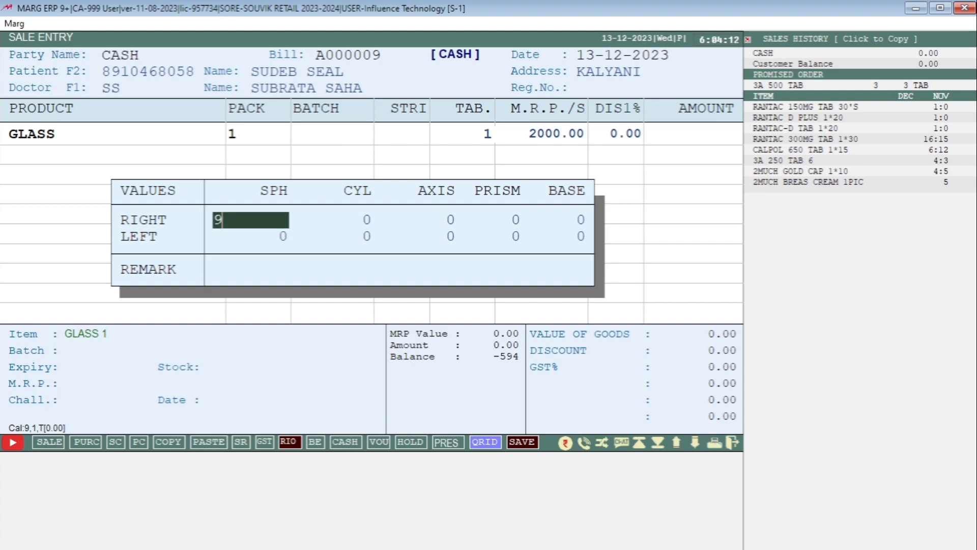
type("0.25")
key("BackSpace")
key("BackSpace")
key("BackSpace")
key("BackSpace")
key("BackSpace")
type("-0.25")
key("Return")
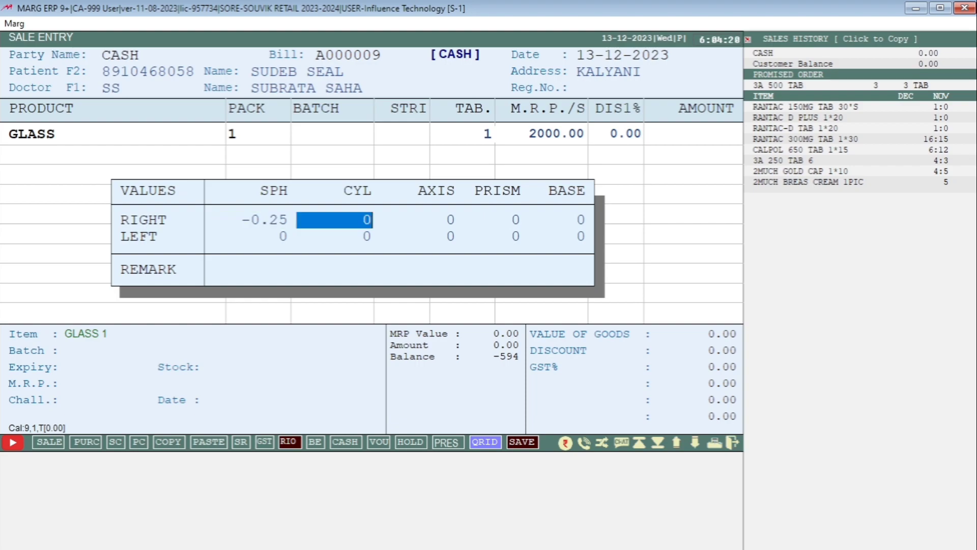
type("-2.25")
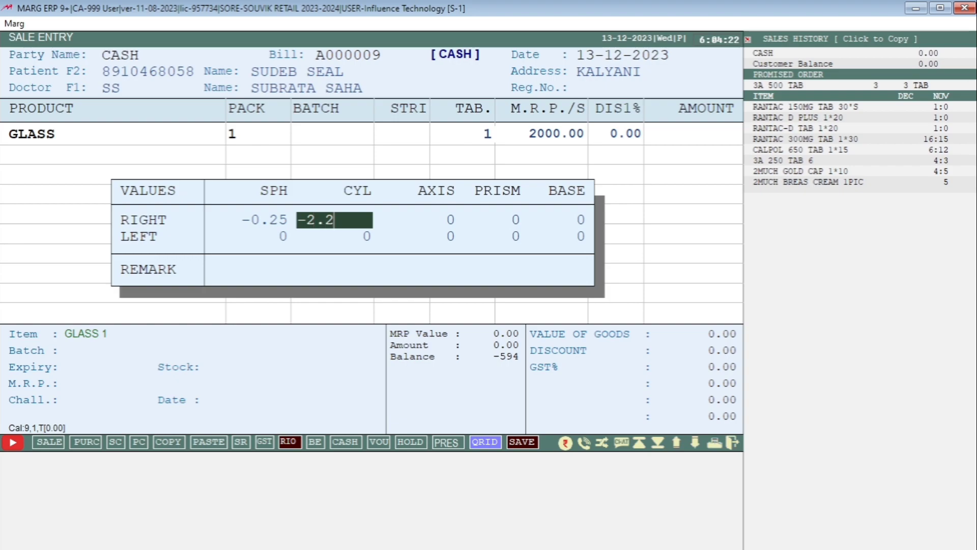
key("Return")
type("-")
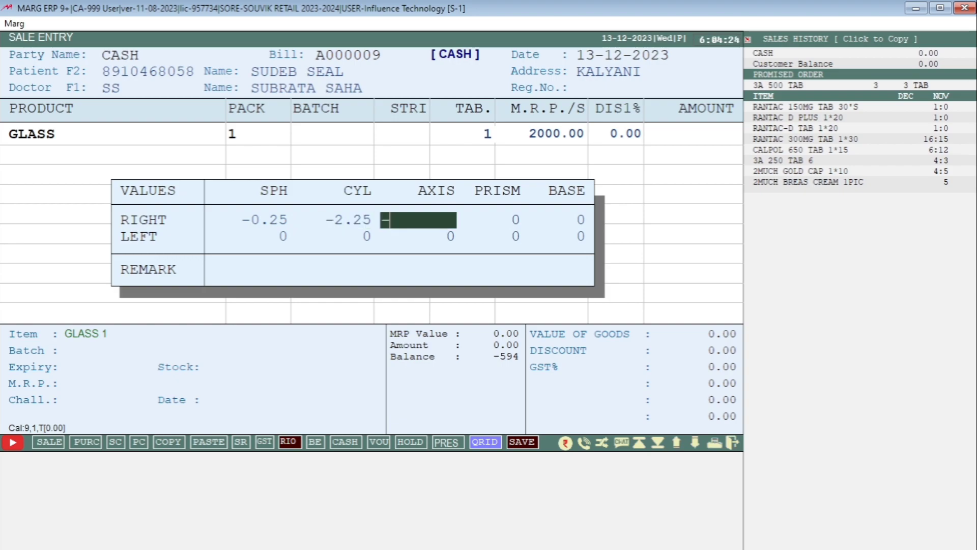
key("Return")
type("-")
key("Return")
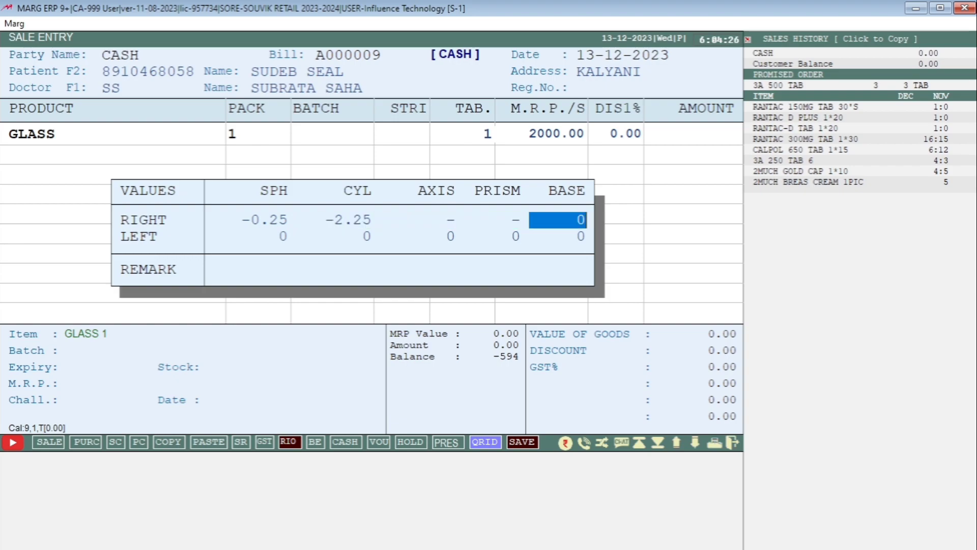
type("-")
key("Return")
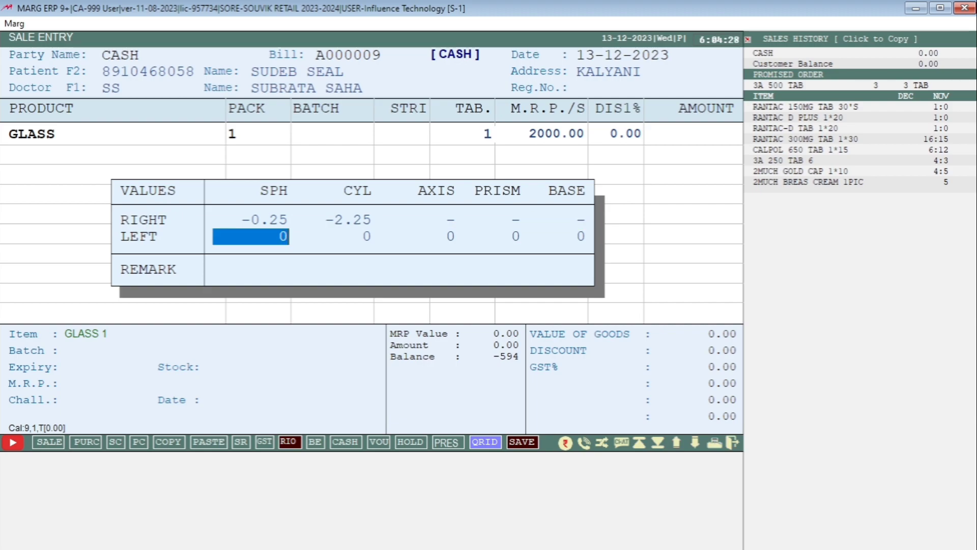
Enter left eye SPH -2.26 and AXIS 1.15, marking CYL, prism and base '-'.
type("-2.26")
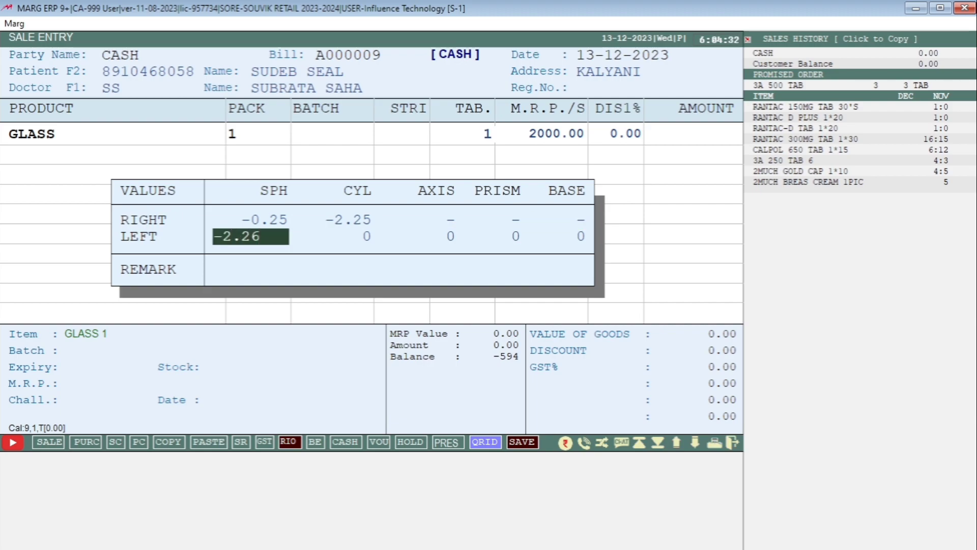
key("Return")
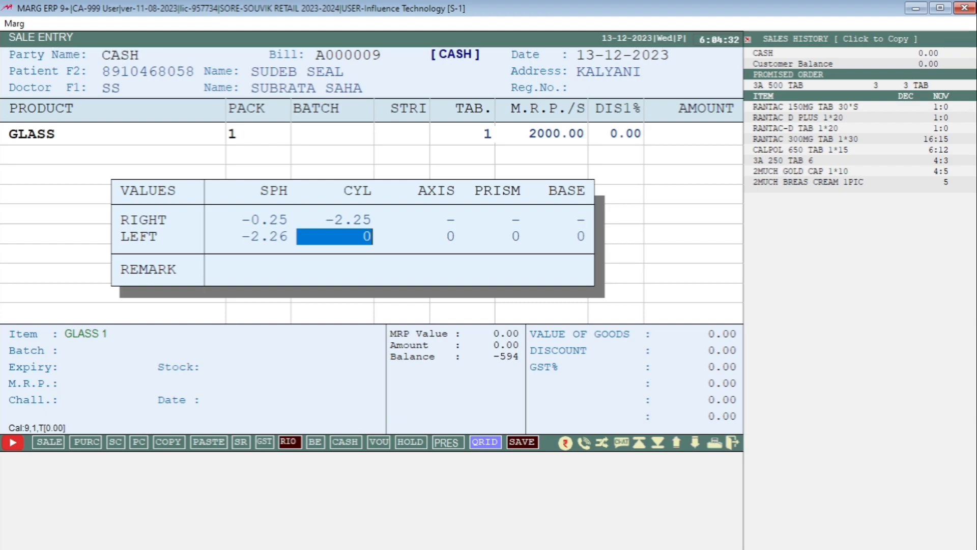
type("-")
key("Return")
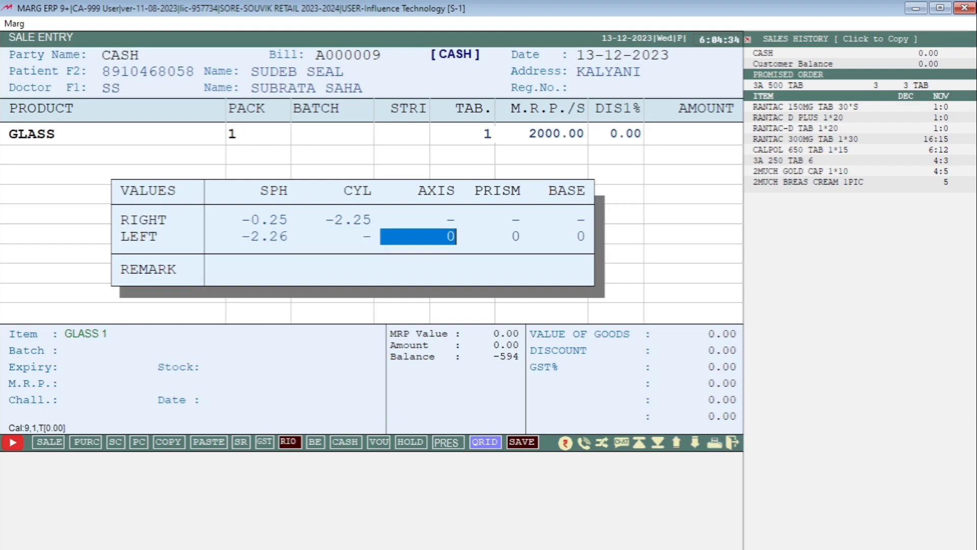
type("1.15")
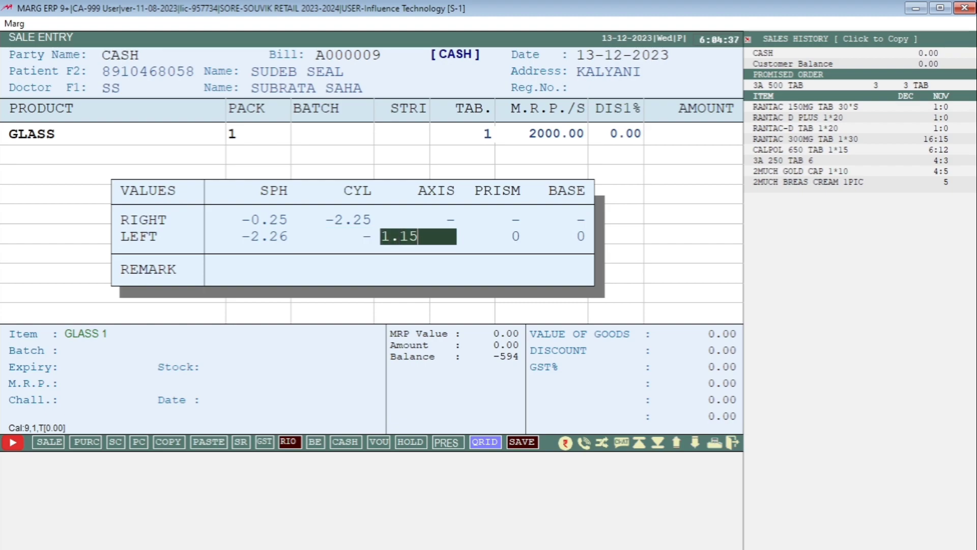
key("Return")
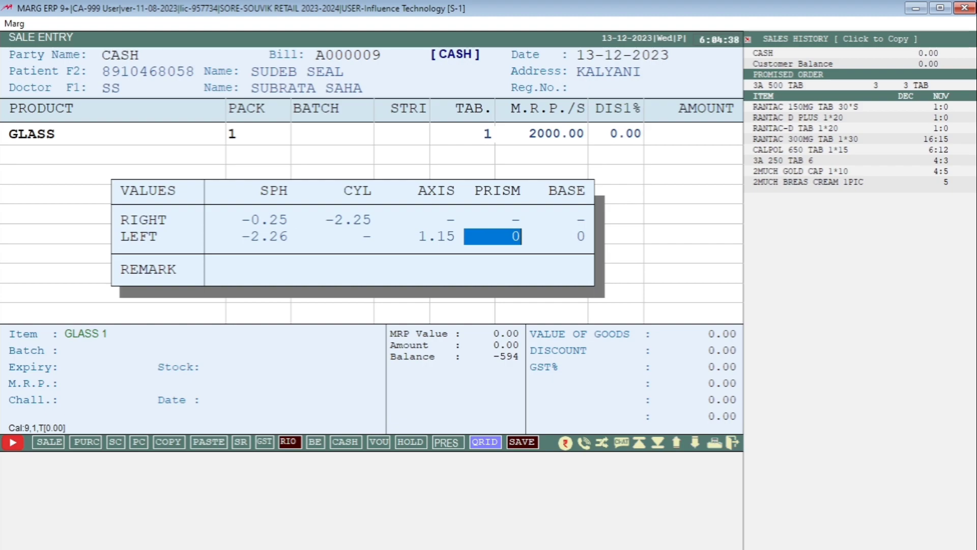
type("-")
key("Return")
type("-")
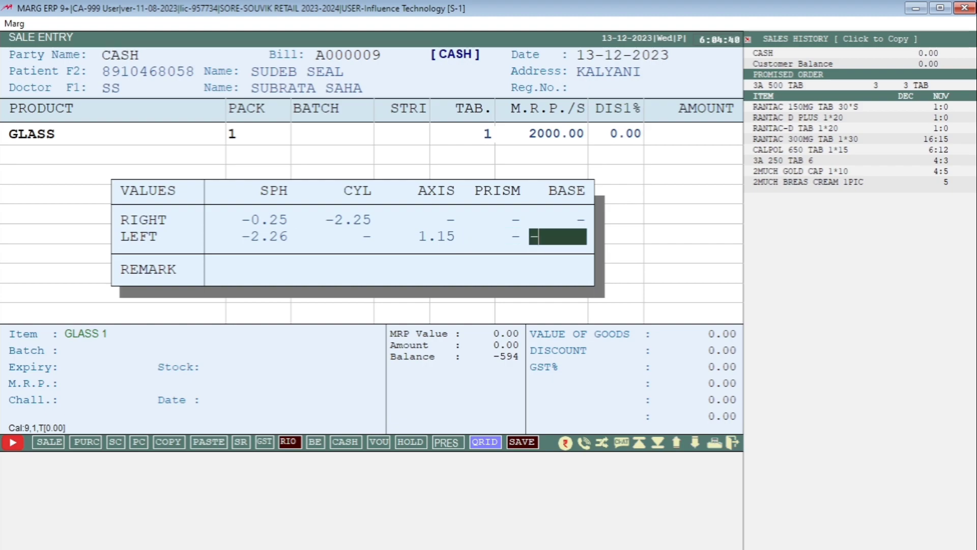
key("Return")
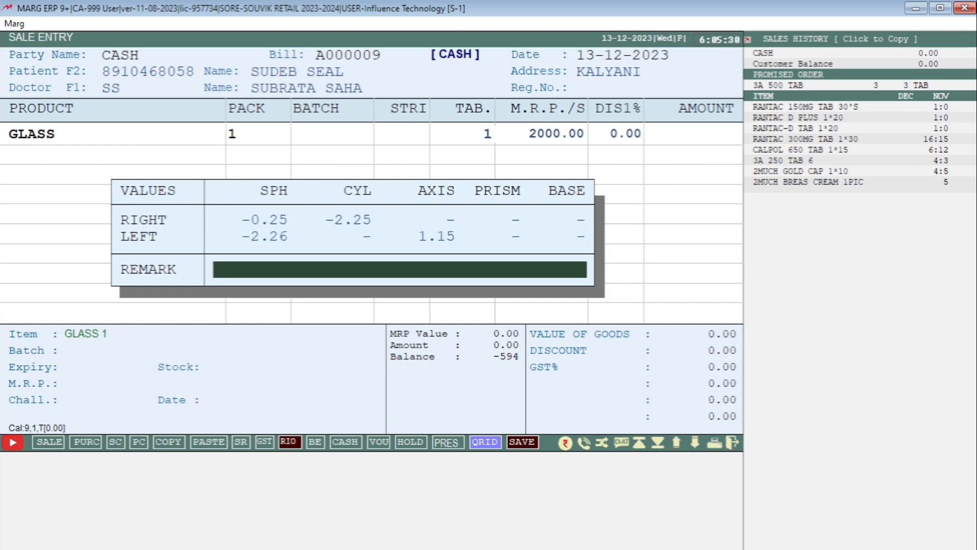
Add the remark 'TAKE HOT WATER FOR 10DAYS' and commit the GLASS line at 2000.00.
type("TAKE HOT WATER ")
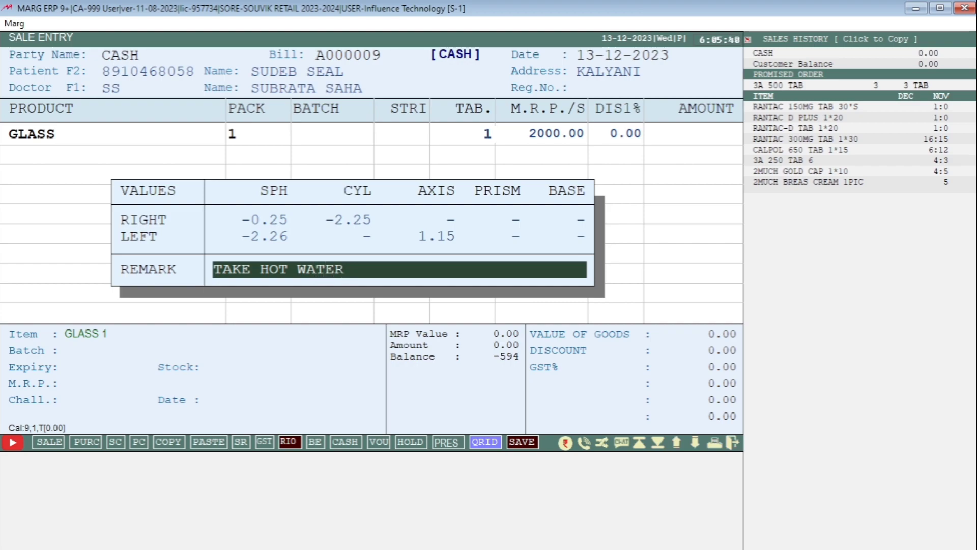
type("FOR 10DAYS")
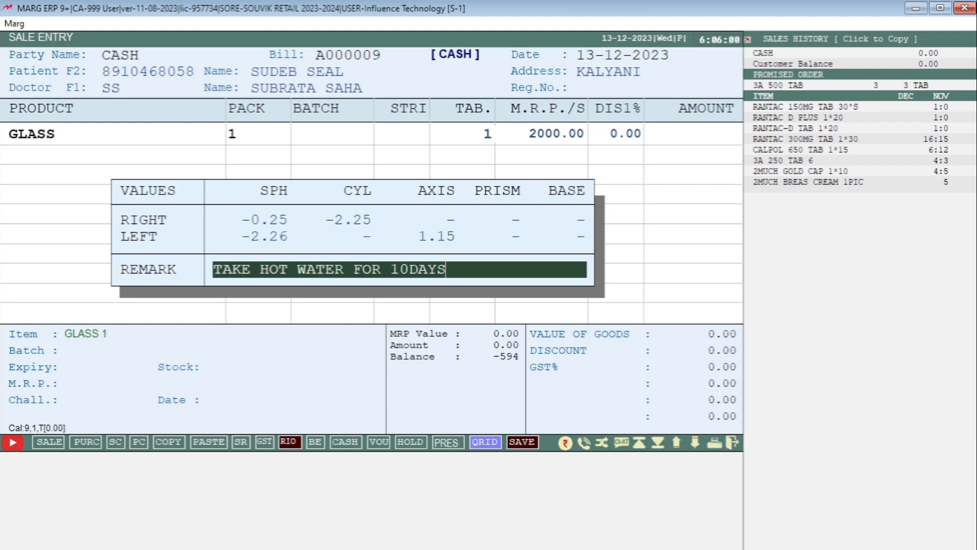
key("Return")
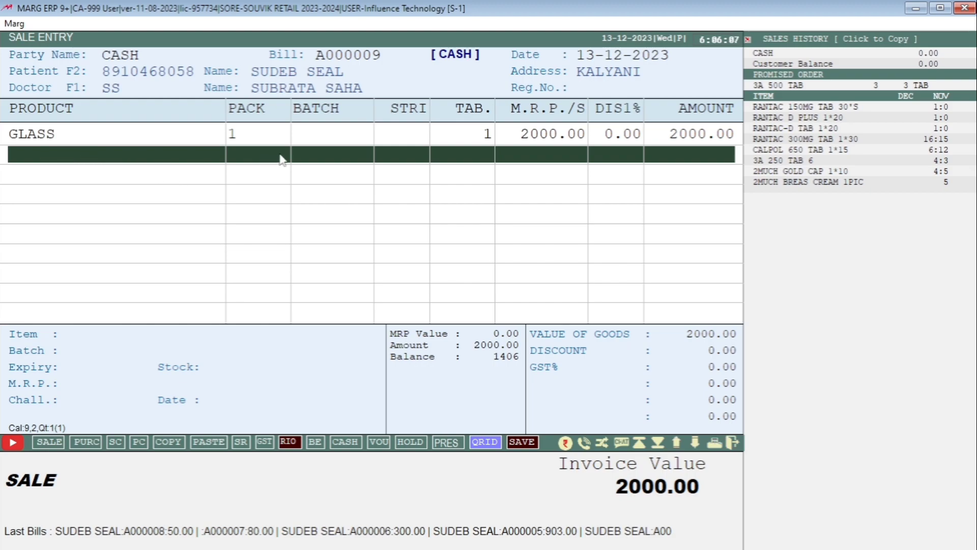
Preview invoice A000009 with its eye-power table and remark, then close the preview.
key("Return")
key("Return")
key("Return")
key("Return")
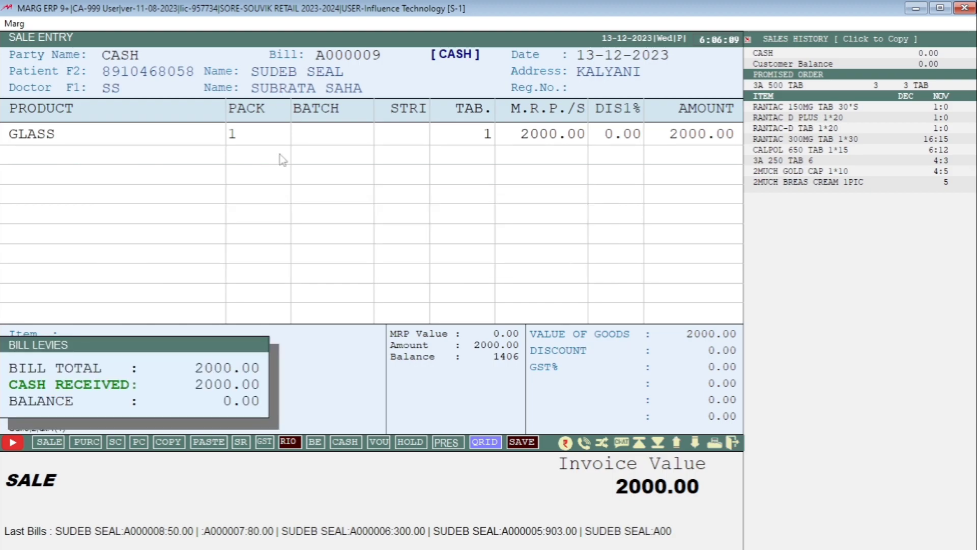
key("p")
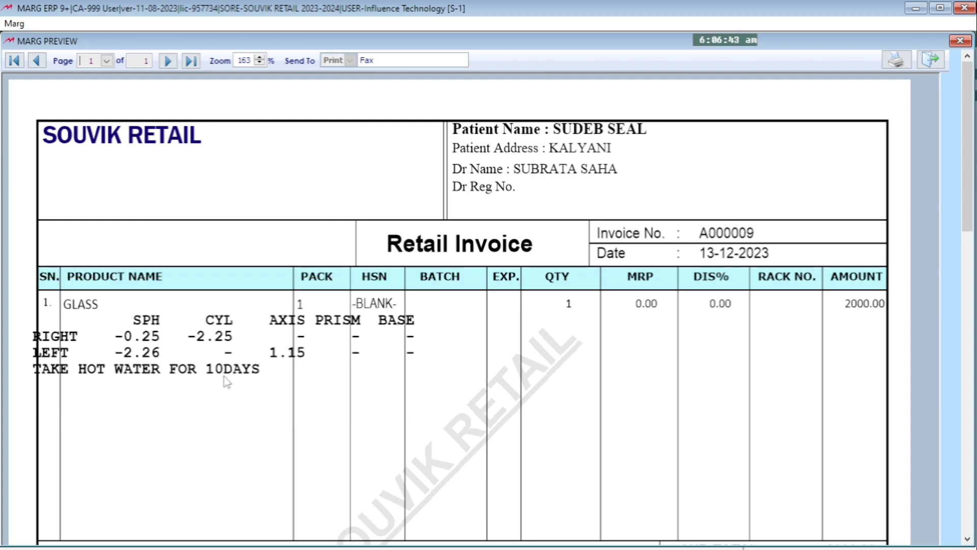
left_click(931, 60)
Leave the sale entry and open the Item Master list from Masters.
key("Escape")
key("Escape")
key("Escape")
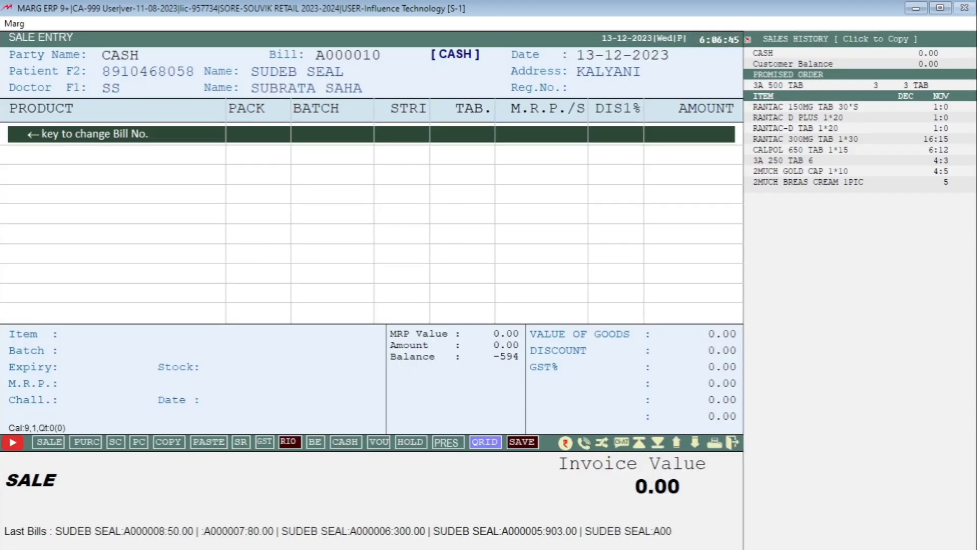
key("Escape")
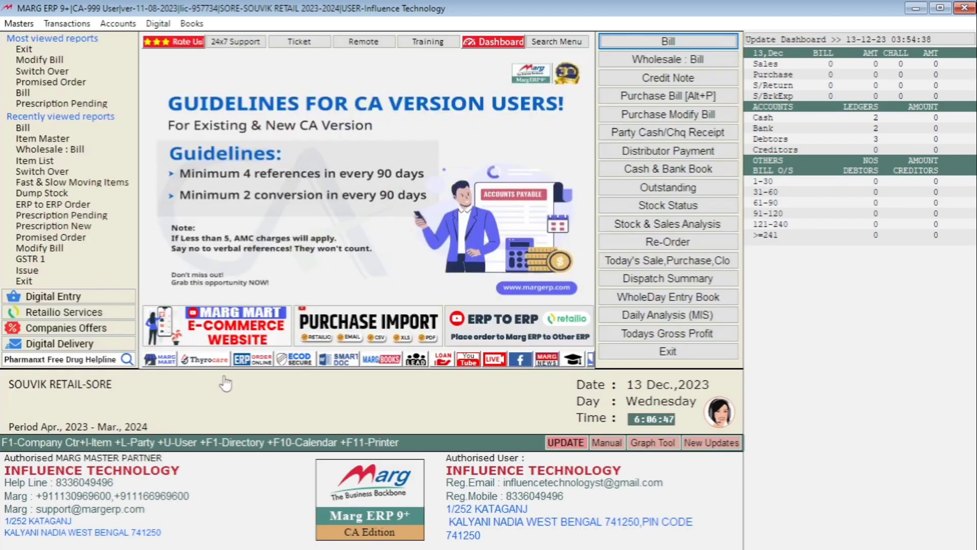
left_click(30, 28)
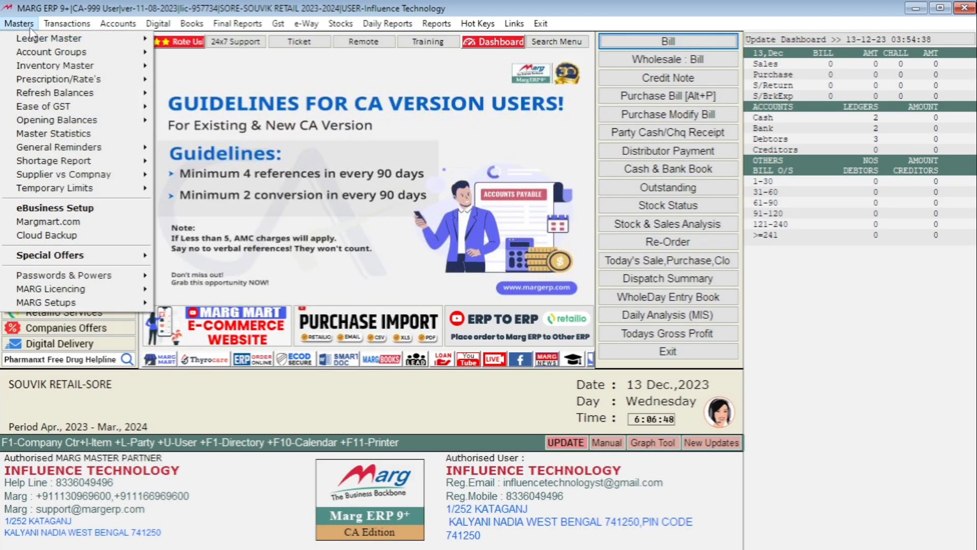
mouse_move(97, 68)
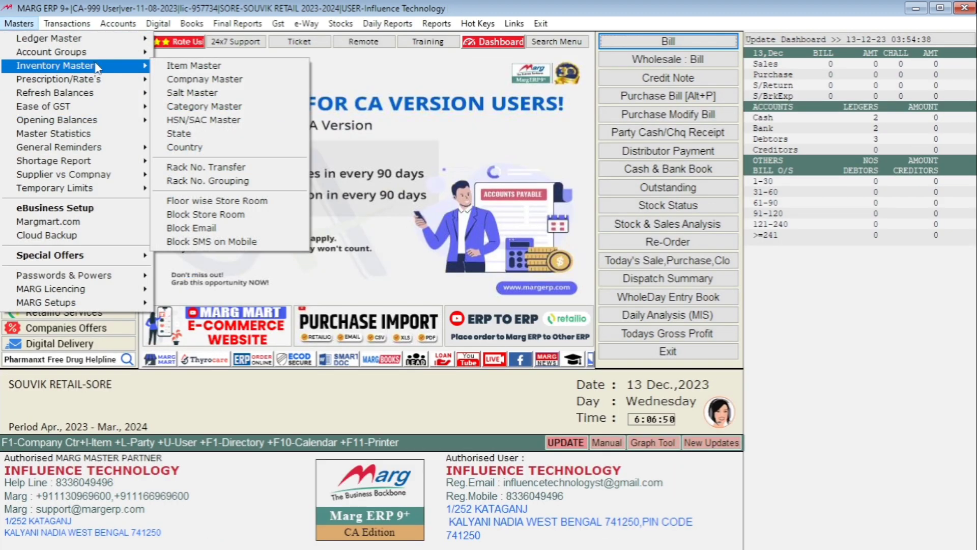
left_click(202, 67)
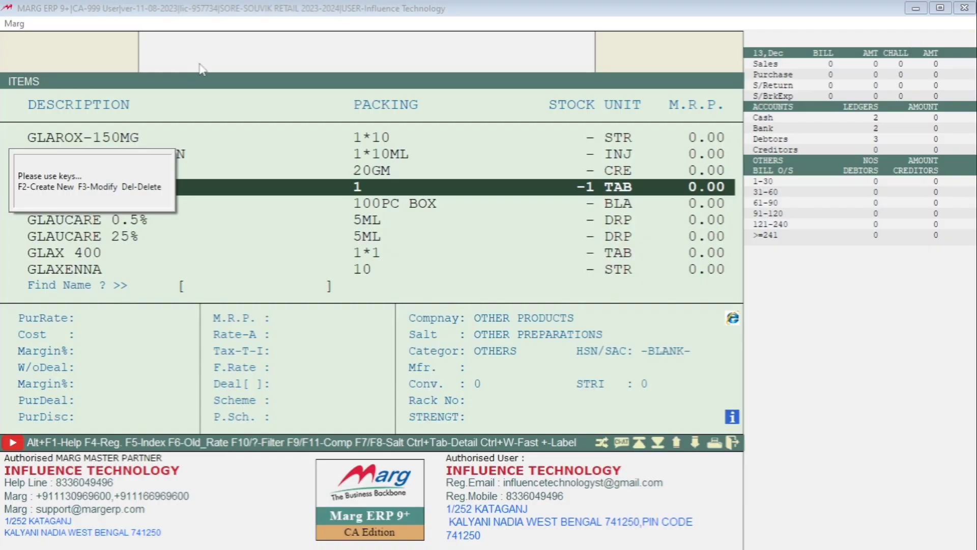
Change GLASS's Ask Dose from Optical to Remark and save the product.
key("Down")
key("Up")
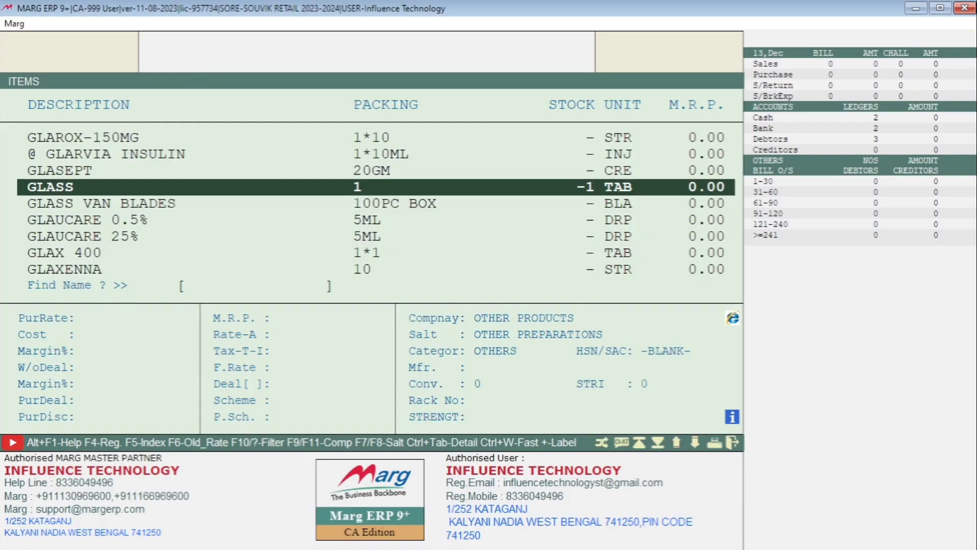
key("Return")
key("Return")
key("Return")
key("alt+Down")
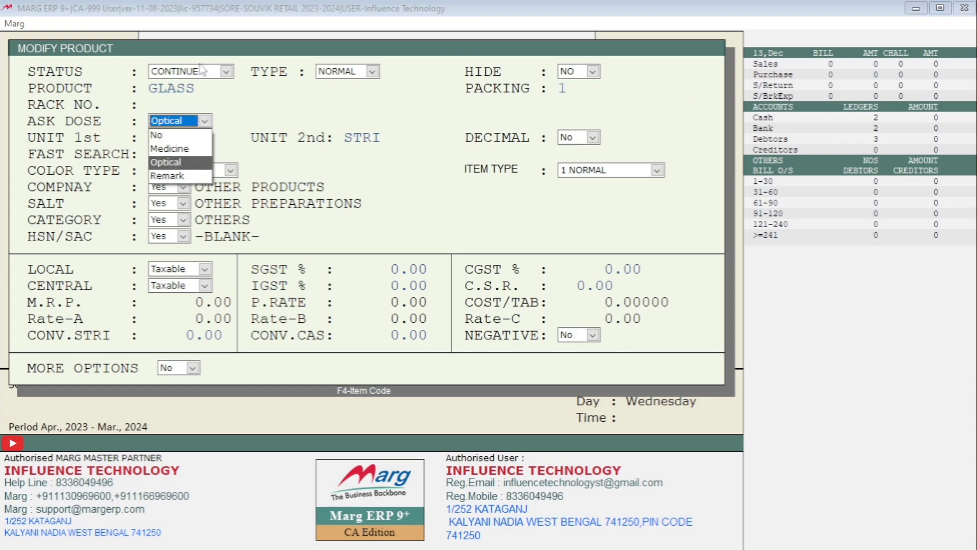
key("Down")
key("Return")
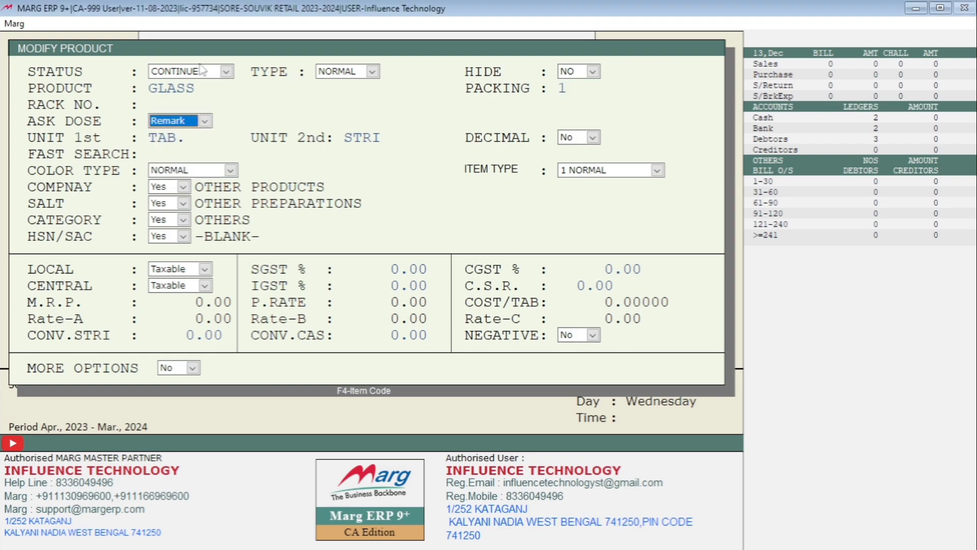
key("Return")
key("Return")
key("Return")
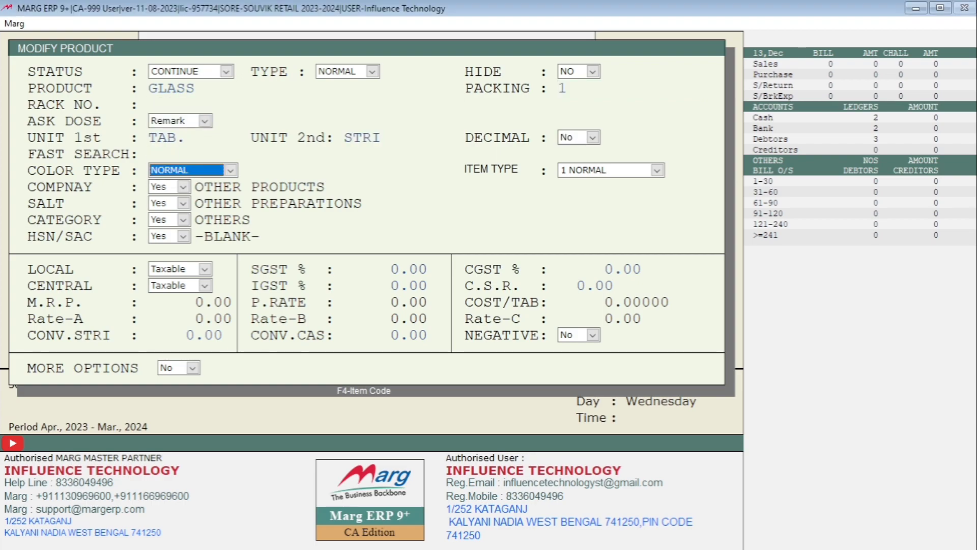
key("Escape")
key("Return")
key("Return")
key("Return")
key("Escape")
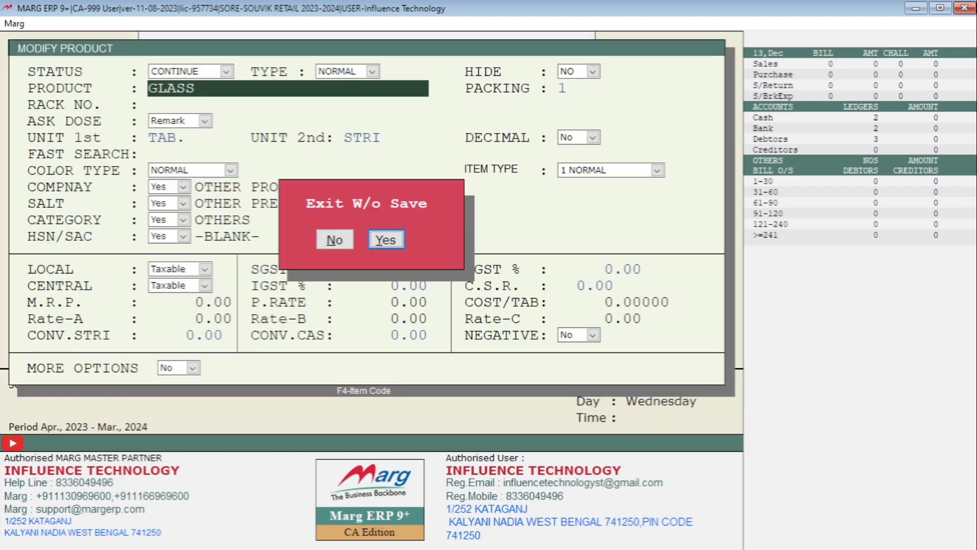
key("Return")
Close the item list and head to the Transactions > Sale options.
key("Escape")
key("alt")
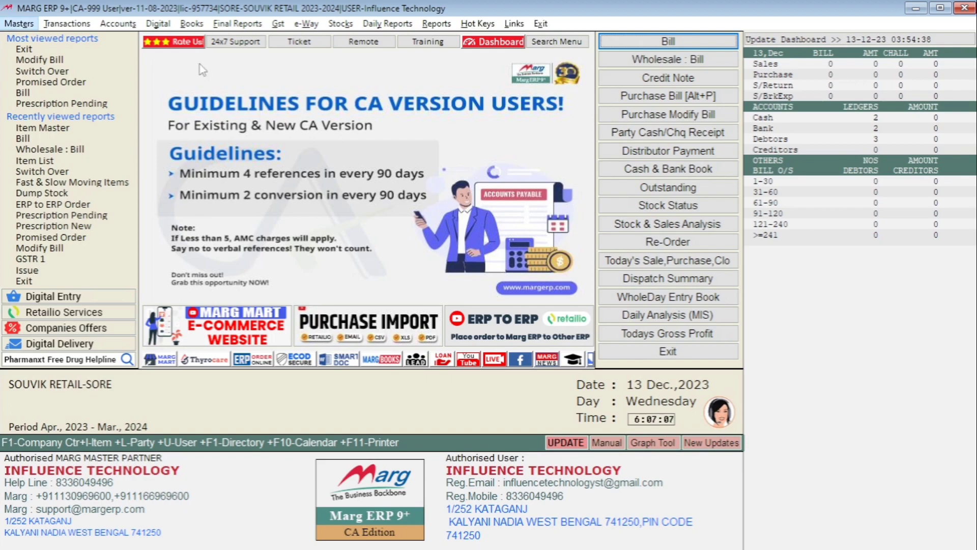
key("Right")
key("Down")
Start new sale bill A000010 for the CASH party and move to the product lines.
key("Right")
key("Return")
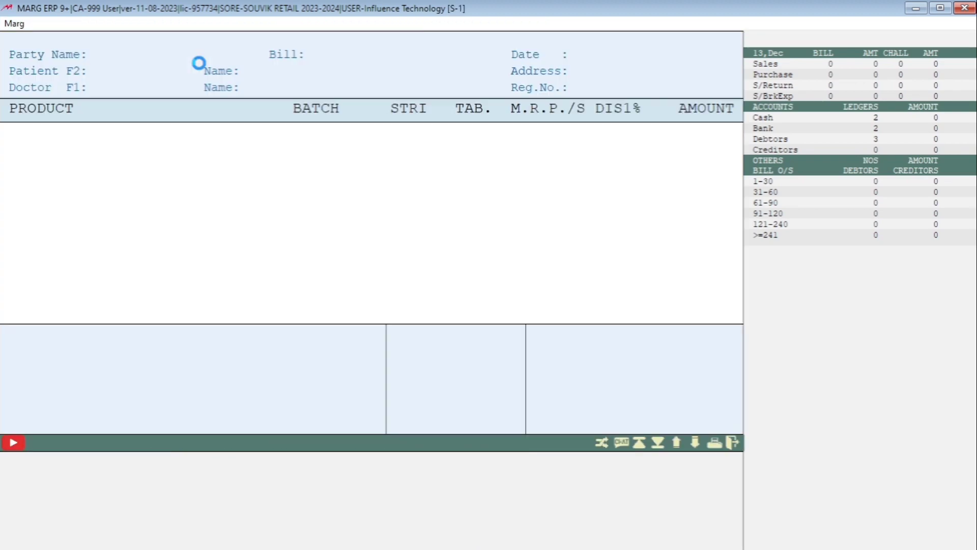
key("Return")
key("Return")
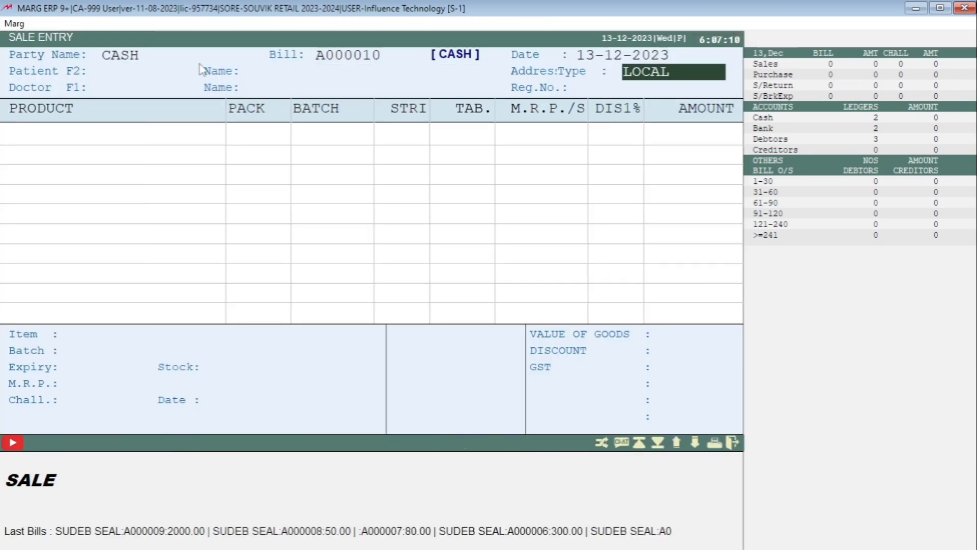
key("Return")
Add one GLASS at 2000.00 with a typed remark and finish the line.
key("Return")
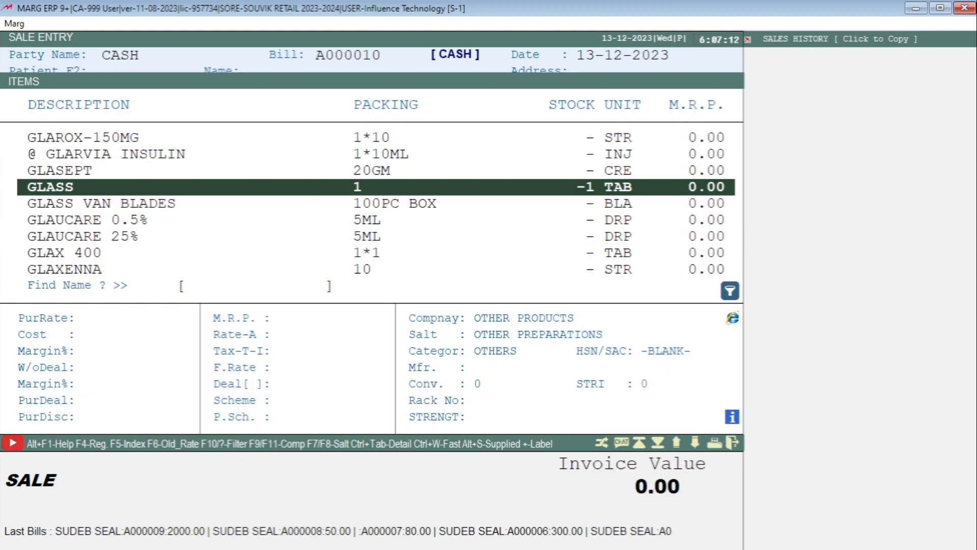
key("Return")
key("Return")
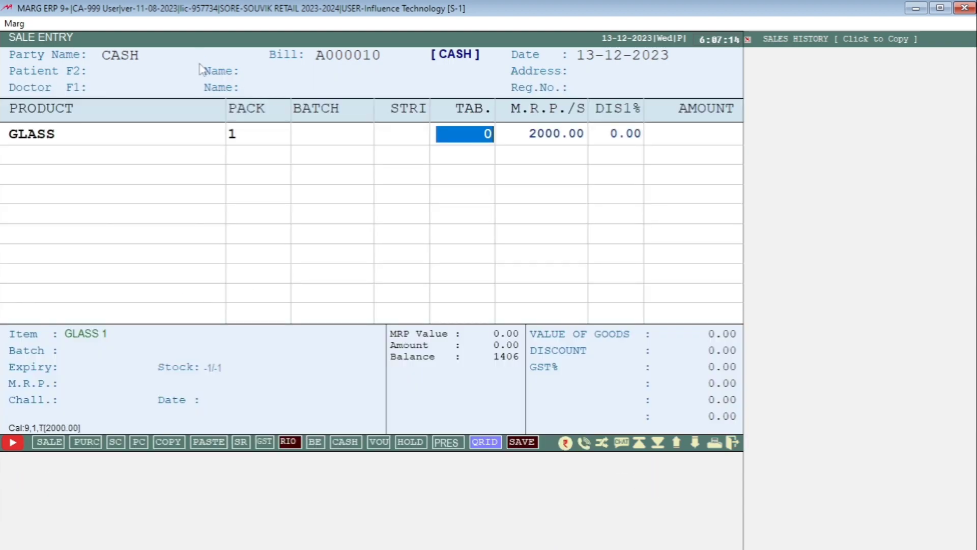
type("1")
key("Return")
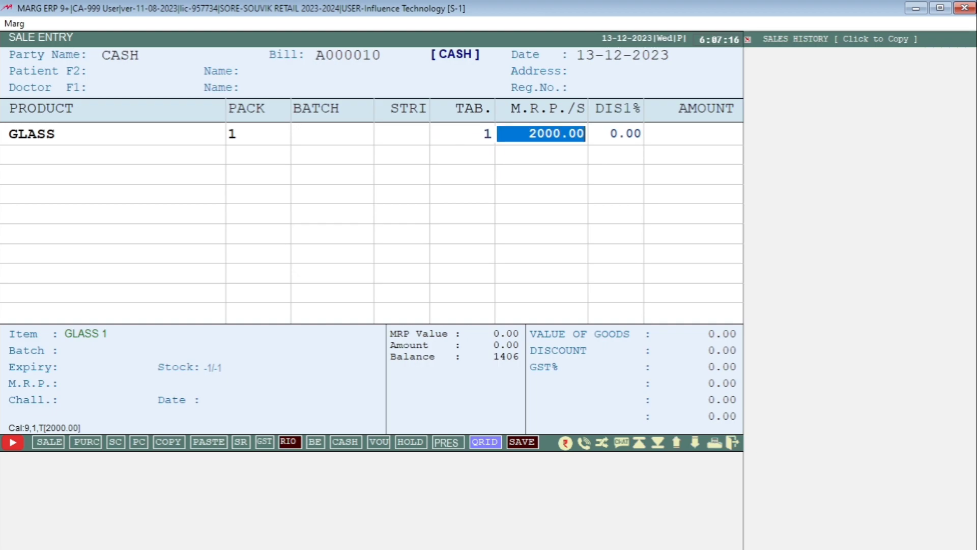
key("Return")
key("Return")
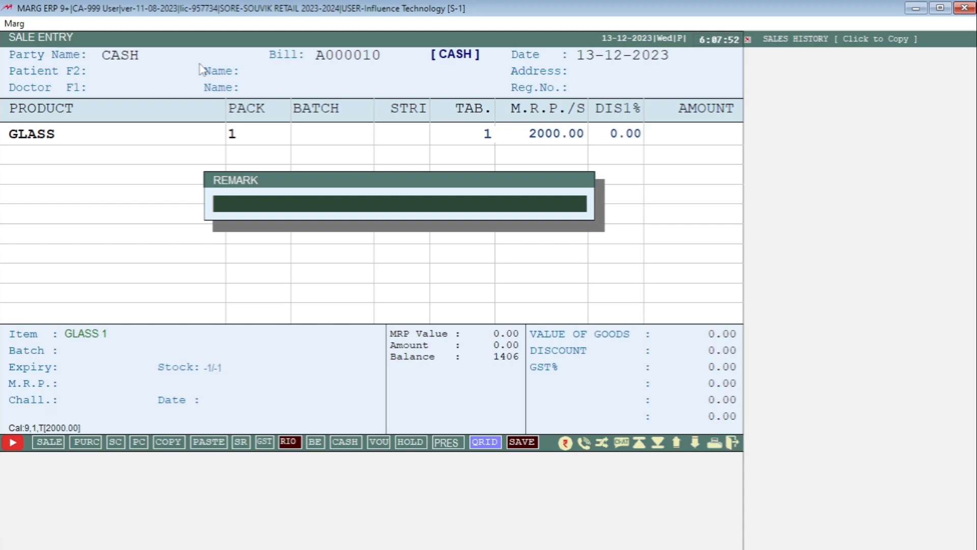
type("EFSEGSDRFGFDHTDHGJHGKJKHJLJ;")
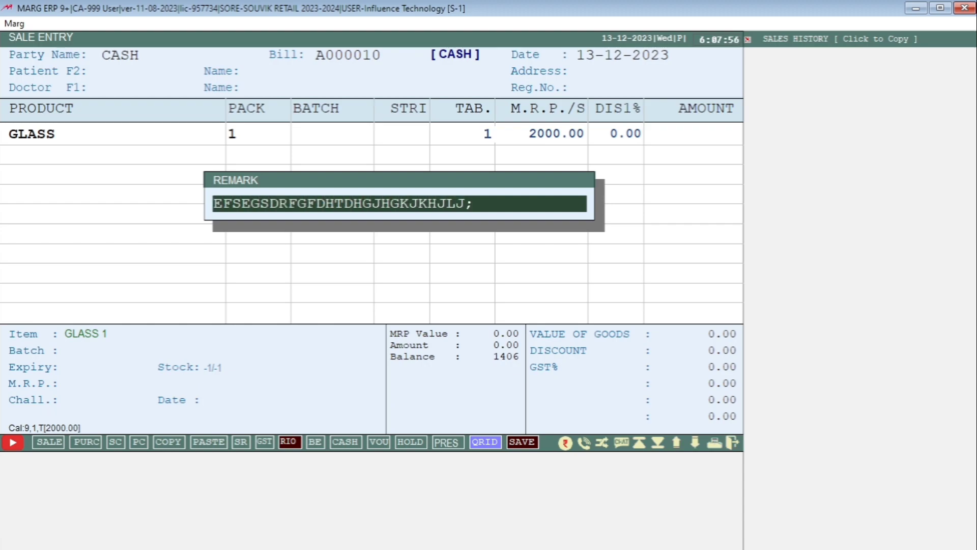
key("Return")
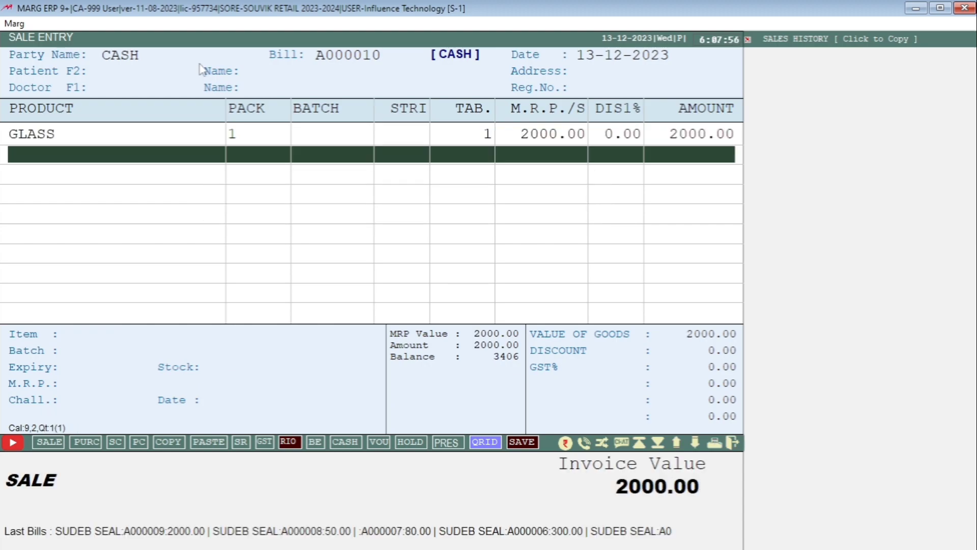
key("Escape")
key("Return")
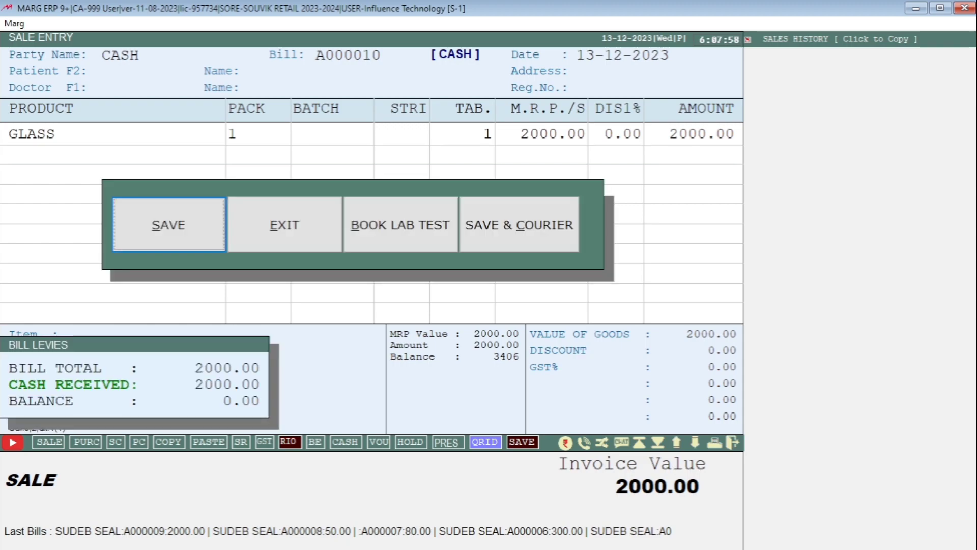
Save bill A000010, check the GLASS remark in the invoice preview, then leave Sale Entry.
key("Return")
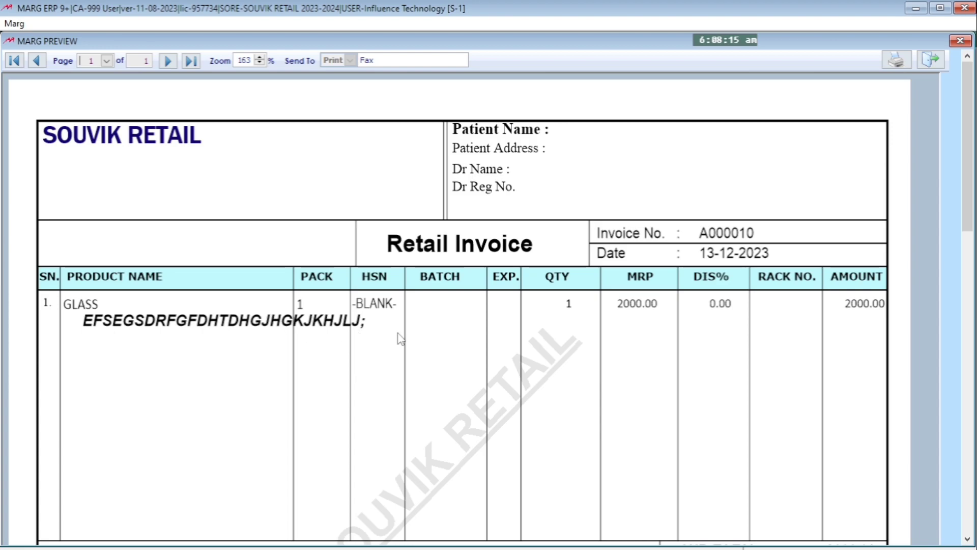
key("Escape")
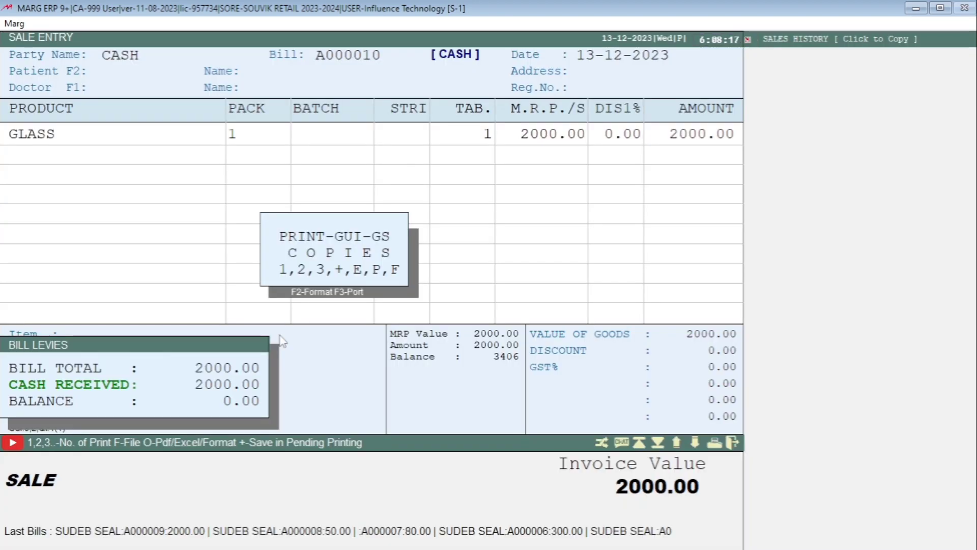
key("Escape")
key("Escape")
key("Escape")
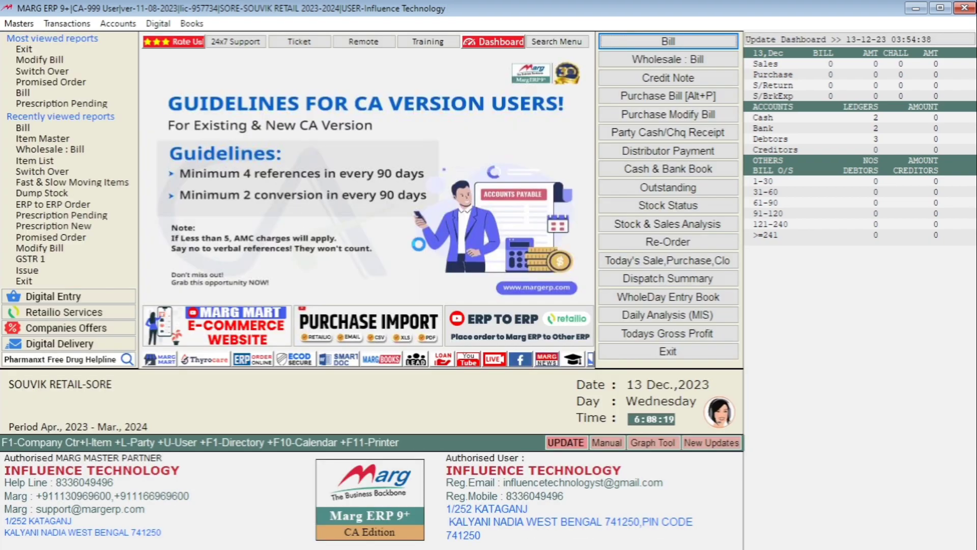
Open the GLASS product from the item master list.
left_click(22, 25)
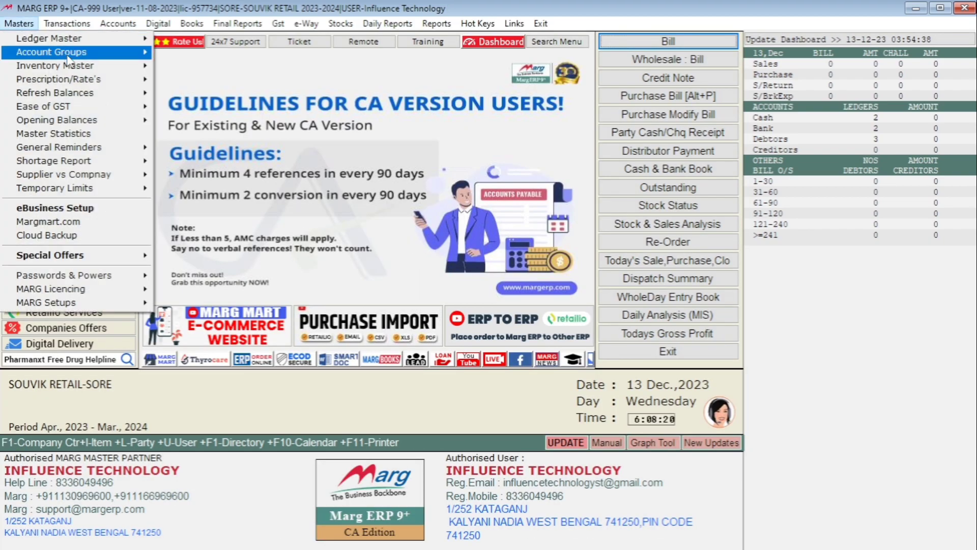
mouse_move(92, 66)
left_click(216, 67)
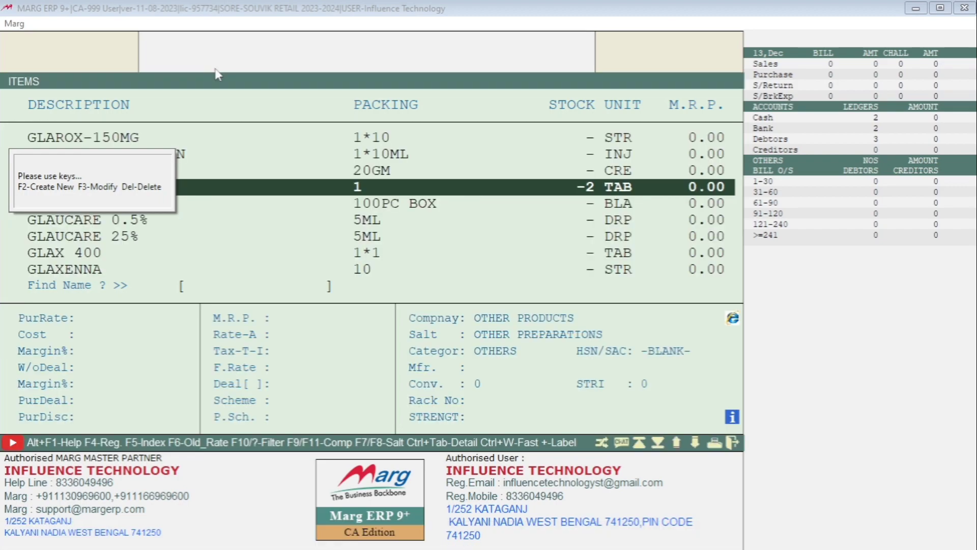
key("Escape")
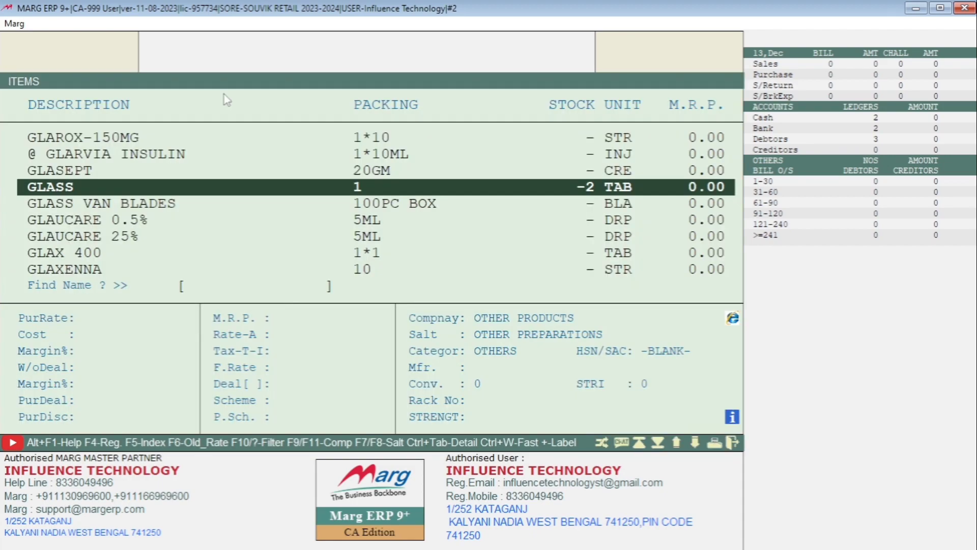
key("Return")
key("Return")
key("Return")
key("Return")
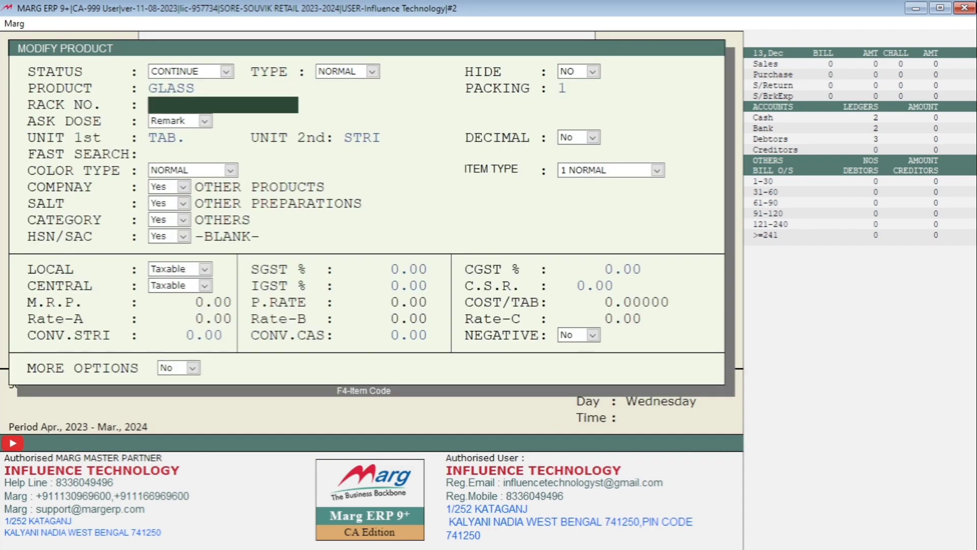
Review GLASS's Ask Dose choices, leave it at No, and exit without saving.
key("alt+Down")
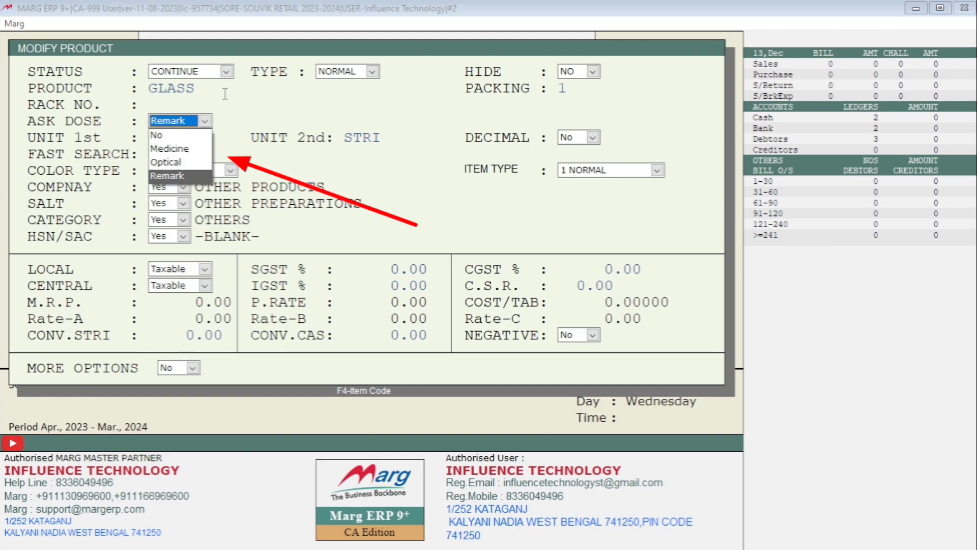
key("Up")
key("Up")
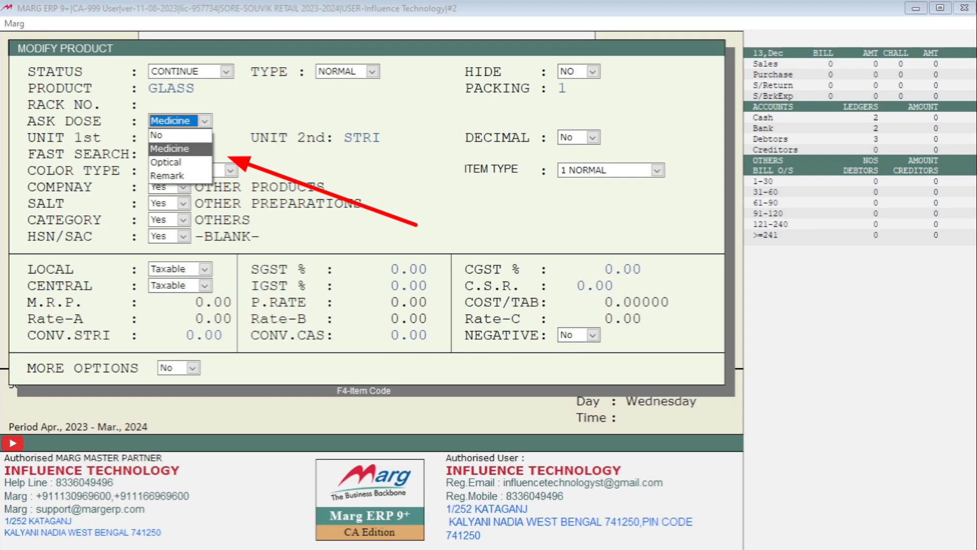
key("Down")
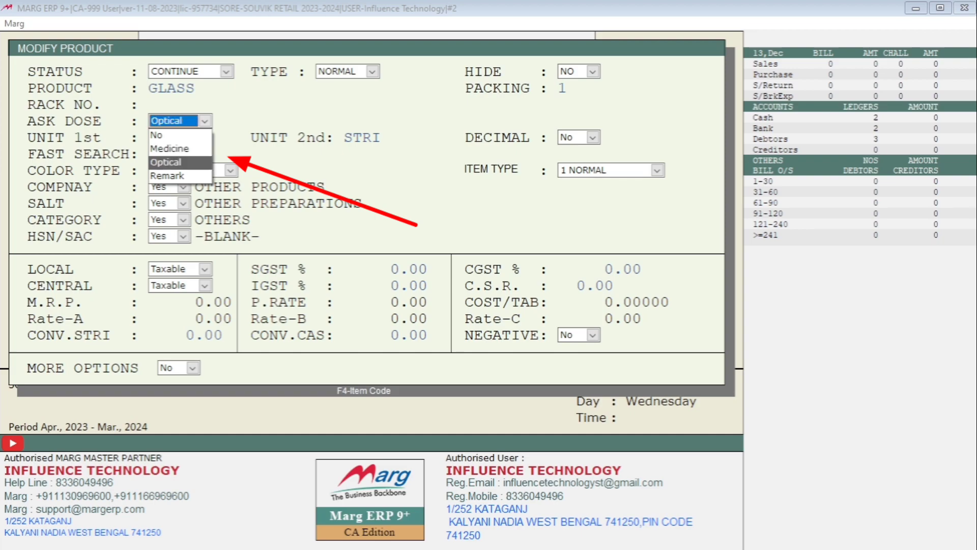
key("Down")
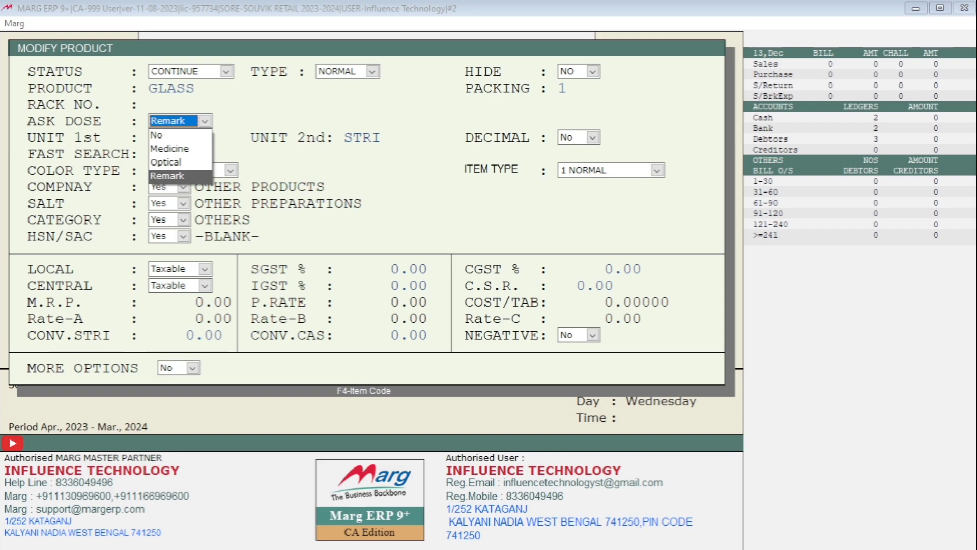
key("Up")
key("Up")
key("Up")
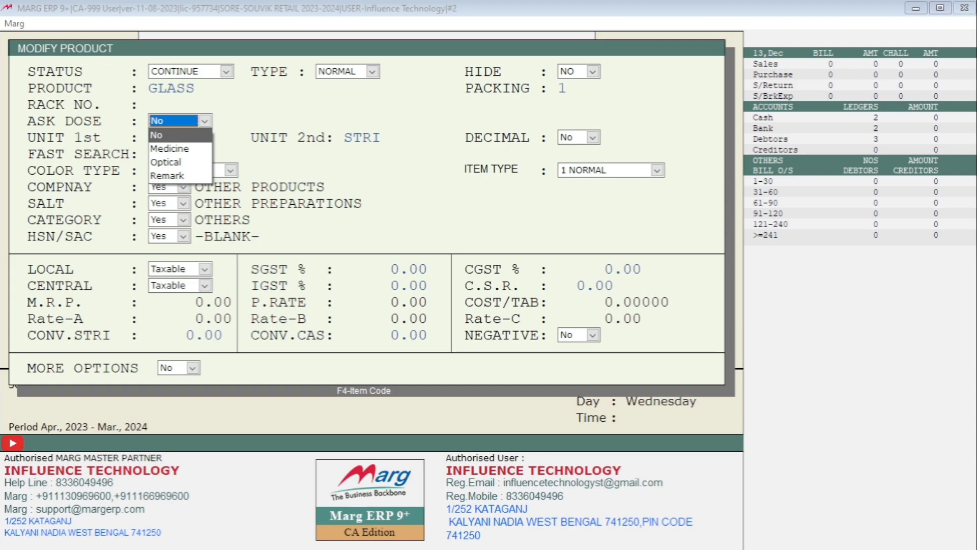
key("Return")
key("Return")
key("Return")
key("Return")
key("Return")
key("Return")
key("Return")
key("Return")
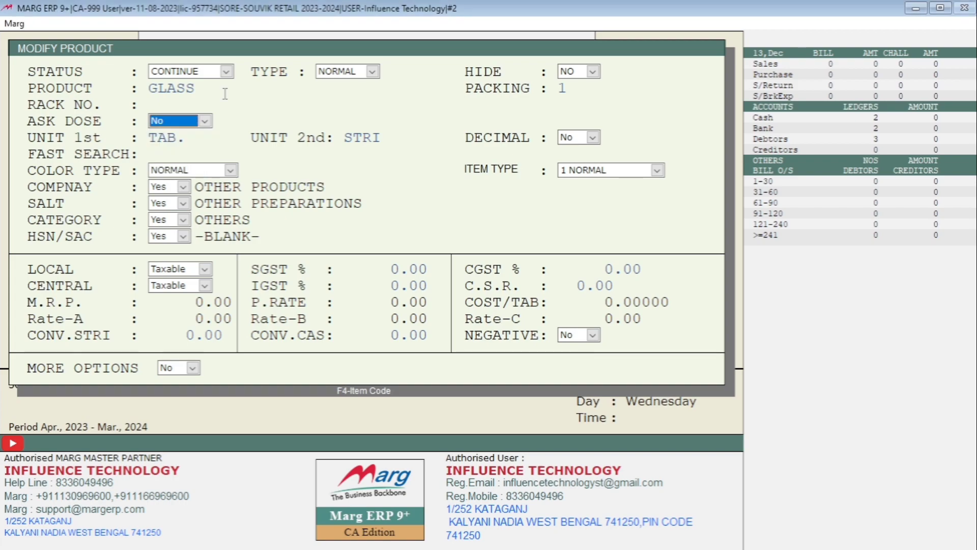
key("Return")
key("Return")
key("Return")
key("Return")
key("Return")
key("Return")
key("Return")
key("Return")
key("Return")
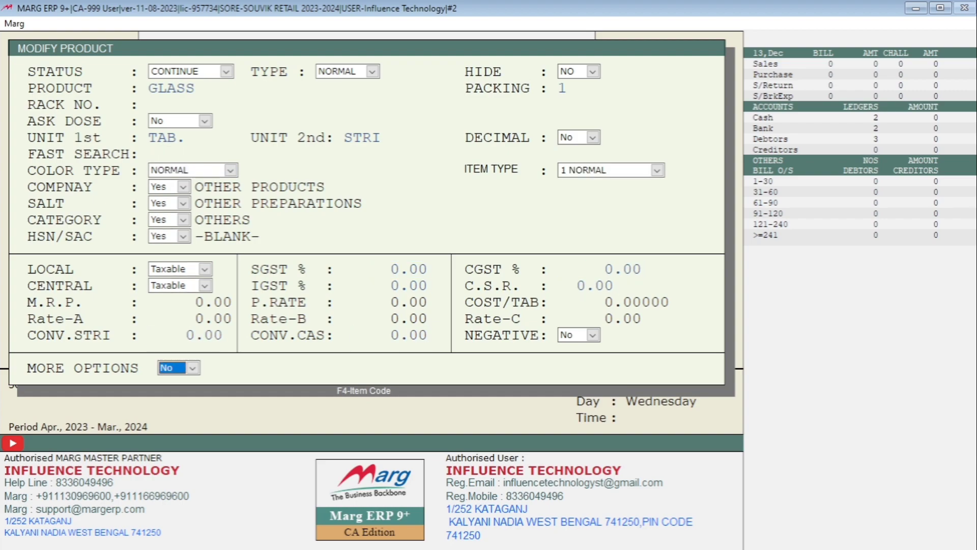
key("Escape")
key("Right")
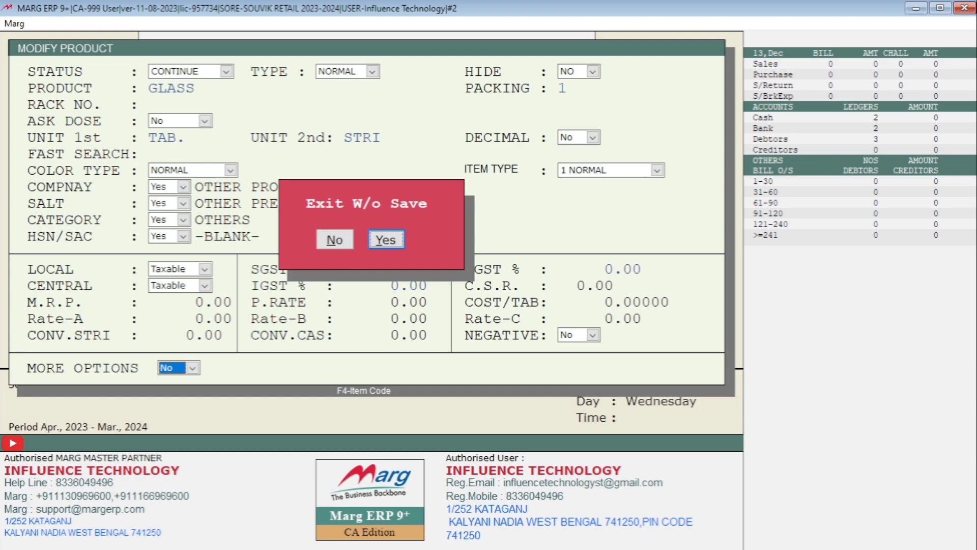
key("Return")
Bring up the Transactions menu's sale options.
key("alt")
key("Right")
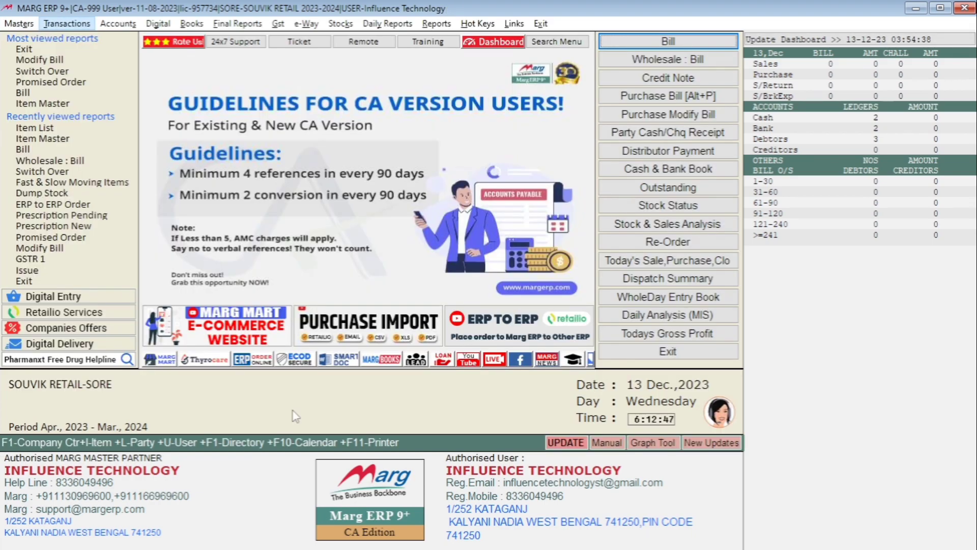
key("Down")
Start new cash sale bill A000011 and add GLASS as the item.
key("Right")
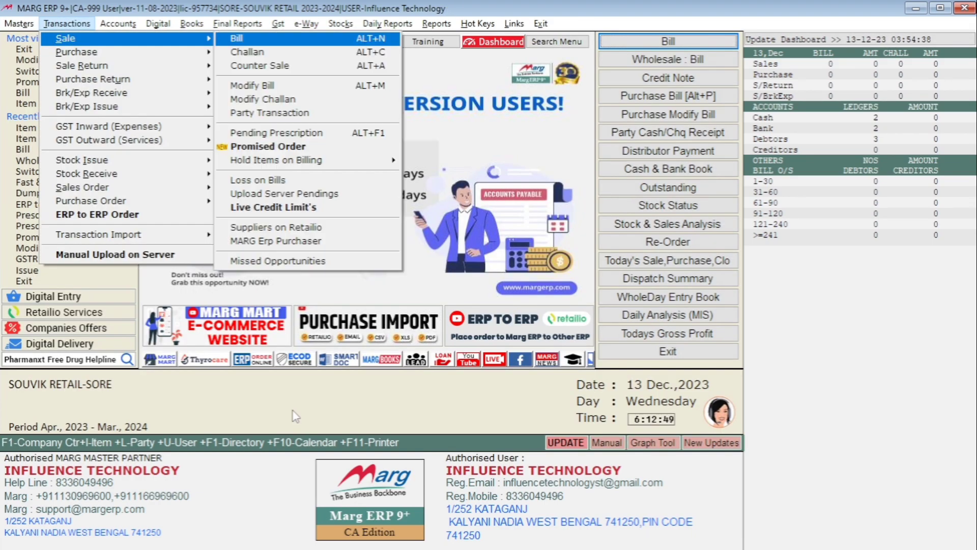
key("Return")
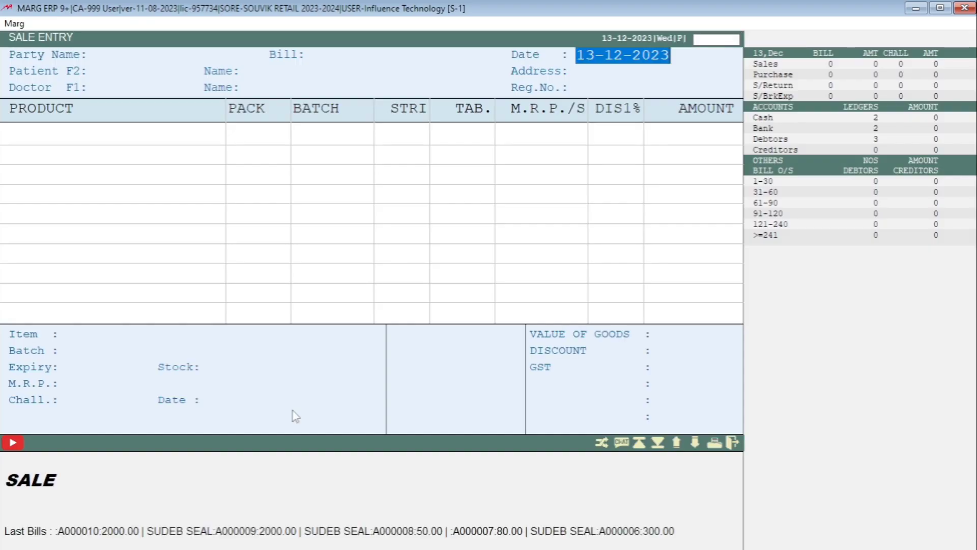
key("Return")
key("Return")
key("Return")
key("Return")
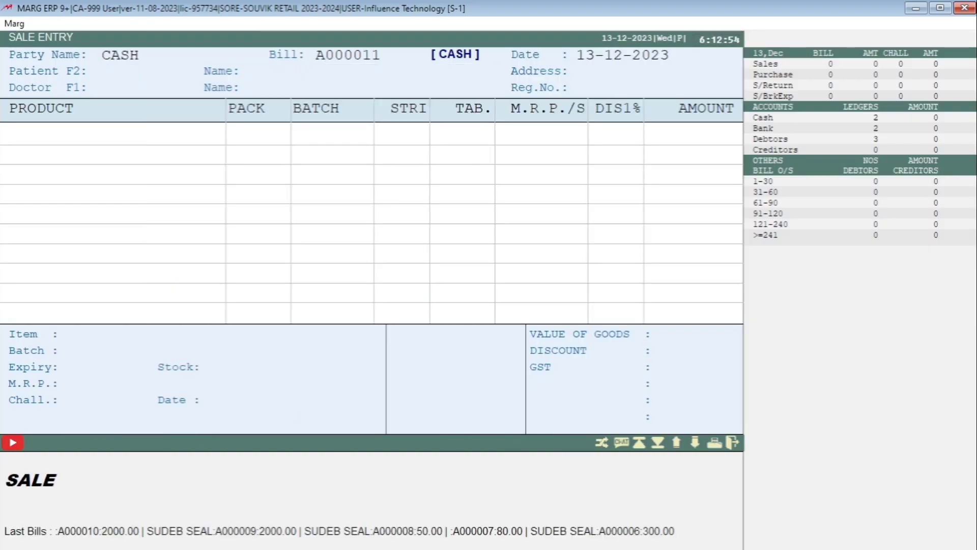
key("Return")
key("Return")
key("Return")
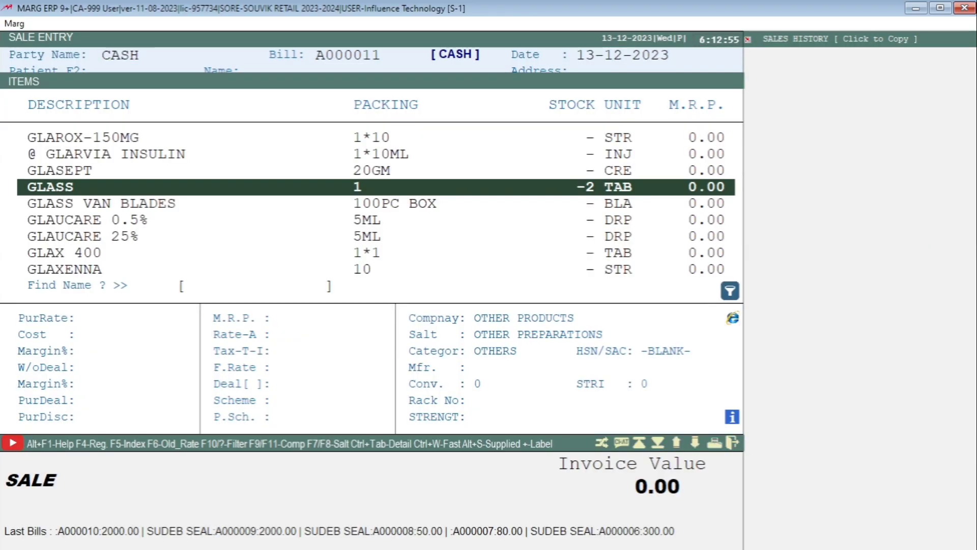
key("Return")
key("Return")
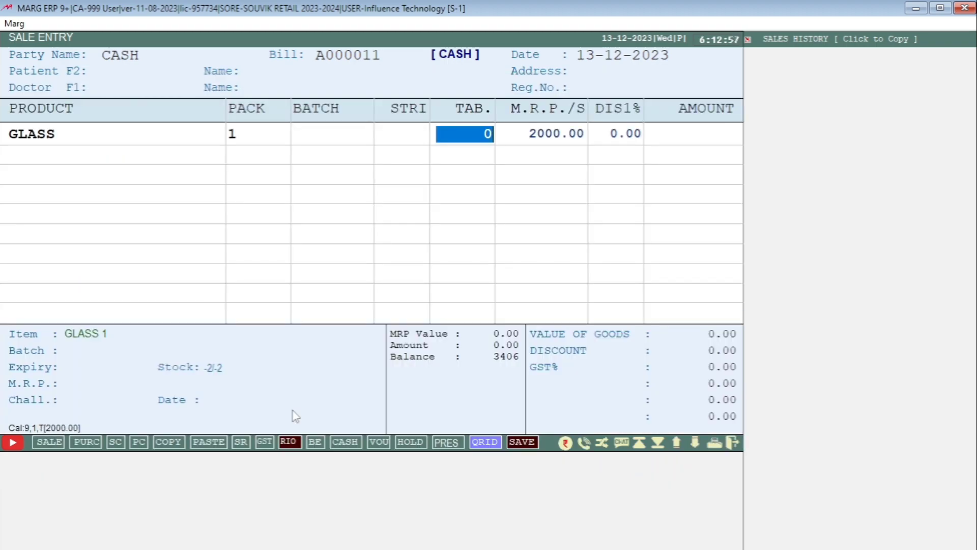
key("Escape")
key("Return")
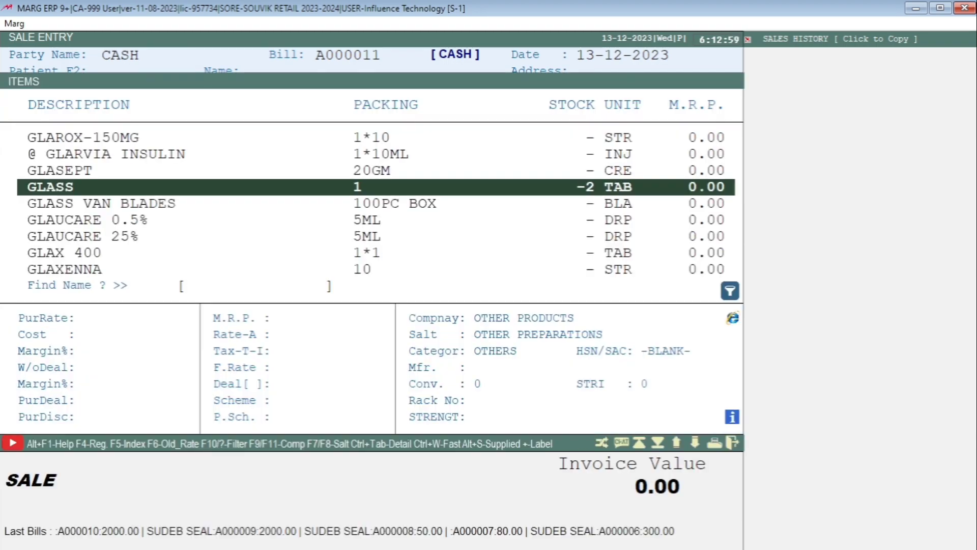
Set GLASS's Ask Dose to Optical, save the product, and accept its batch.
key("ctrl+Return")
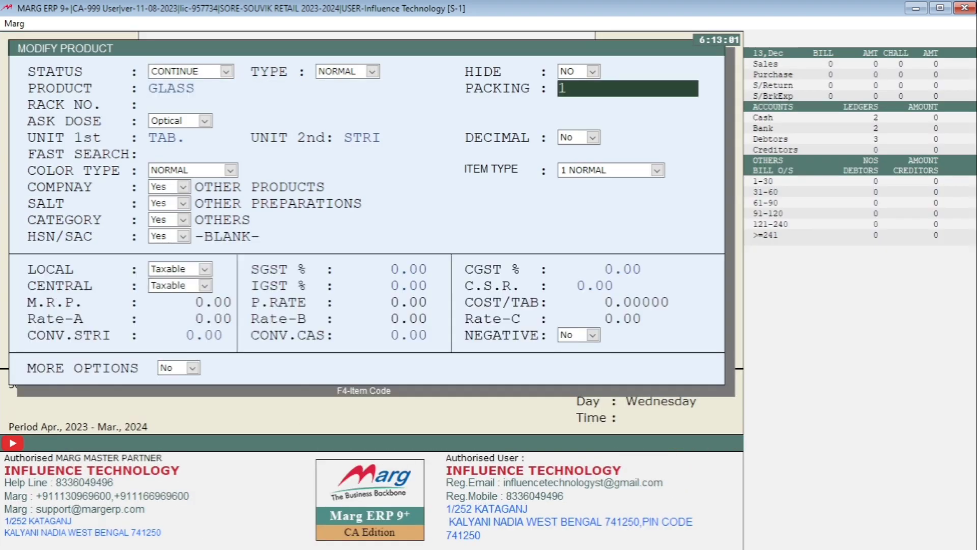
key("Return")
key("Return")
key("alt+Down")
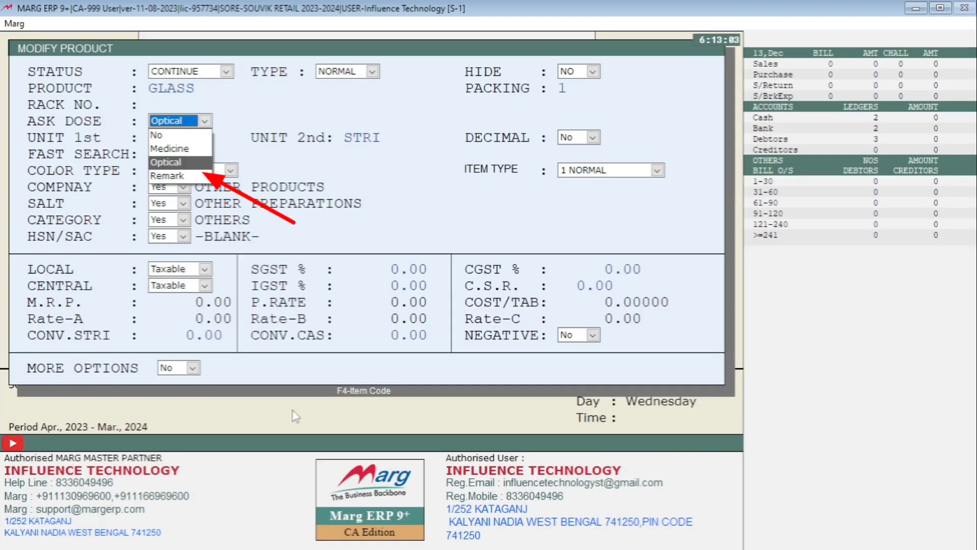
key("Down")
key("Up")
key("Return")
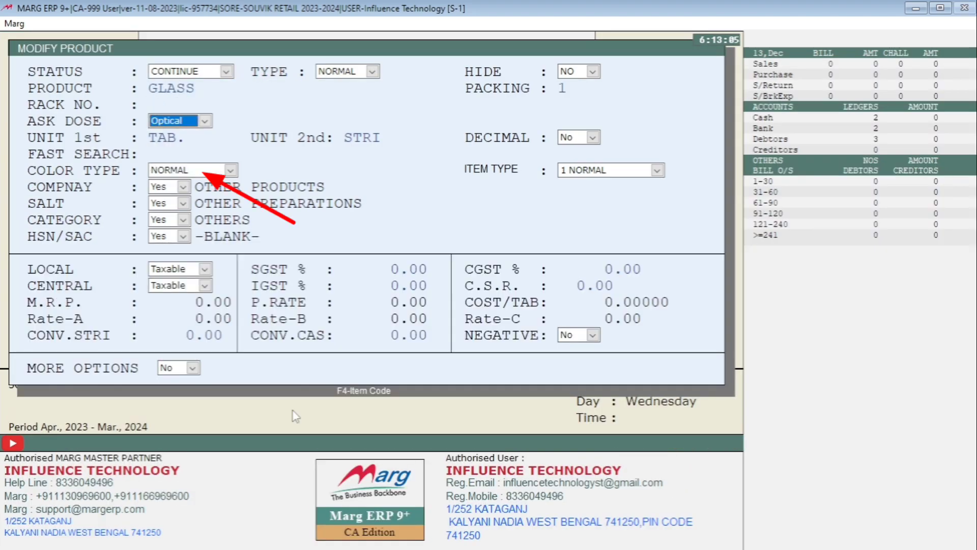
key("Return")
key("Return")
key("Return")
key("Return")
key("Return")
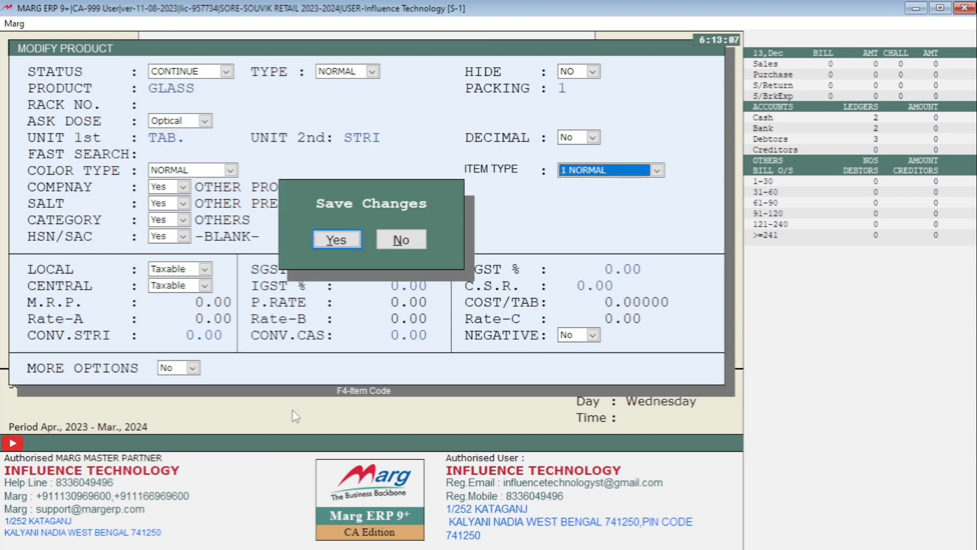
key("Return")
key("Return")
key("Return")
key("Return")
key("Return")
key("Return")
key("Return")
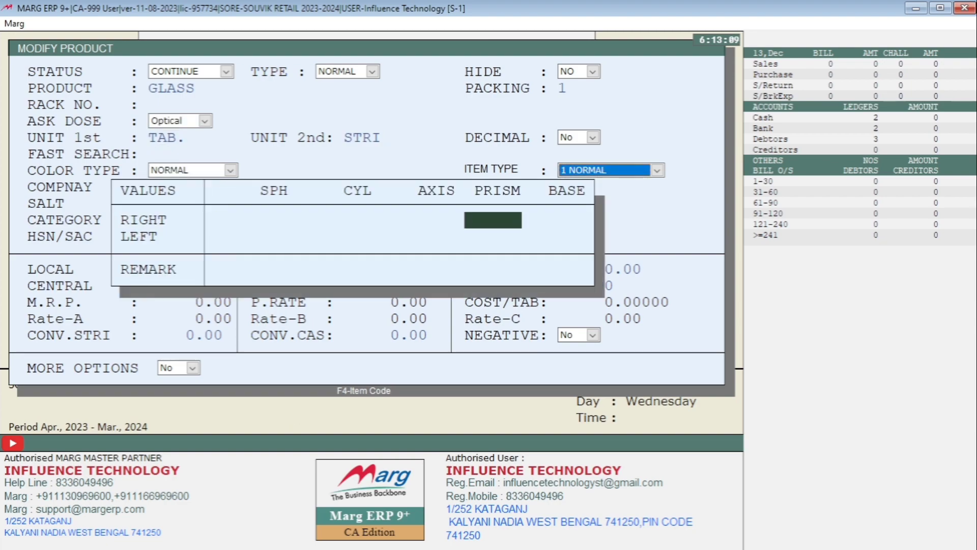
key("Return")
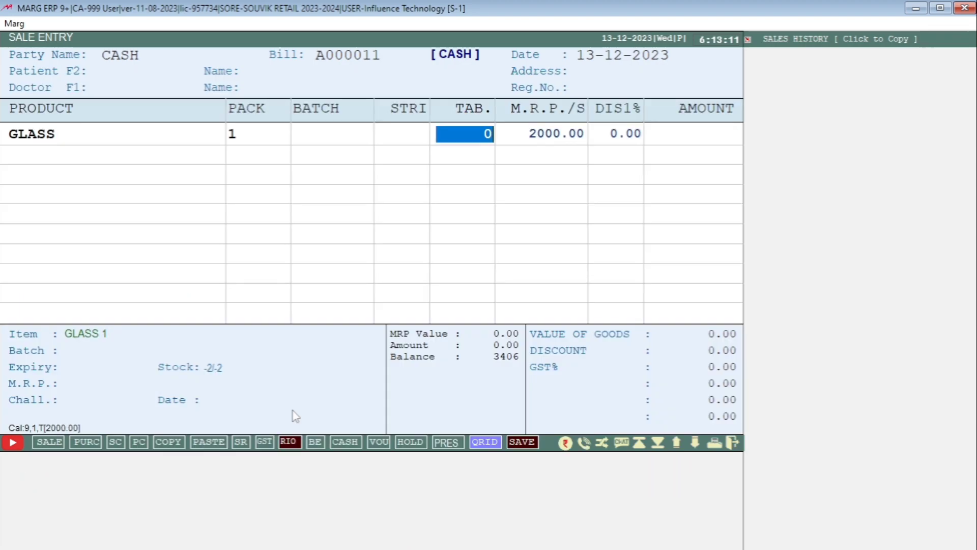
Enter quantity 1, eye powers -2.5/-2.6 and 2.5/2.6, and remark GOOD AND VERY GOOD.
type("1")
key("Return")
key("Return")
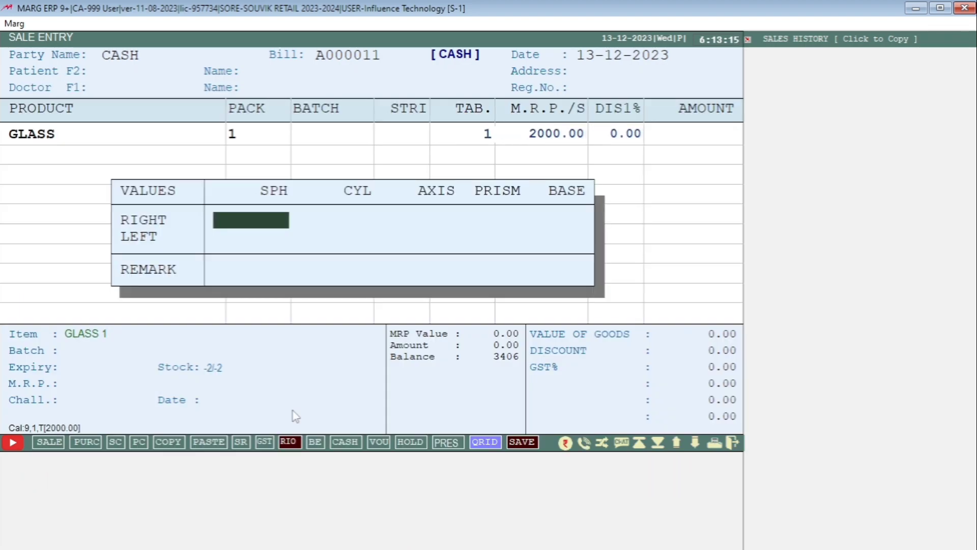
type("-2.5")
key("Return")
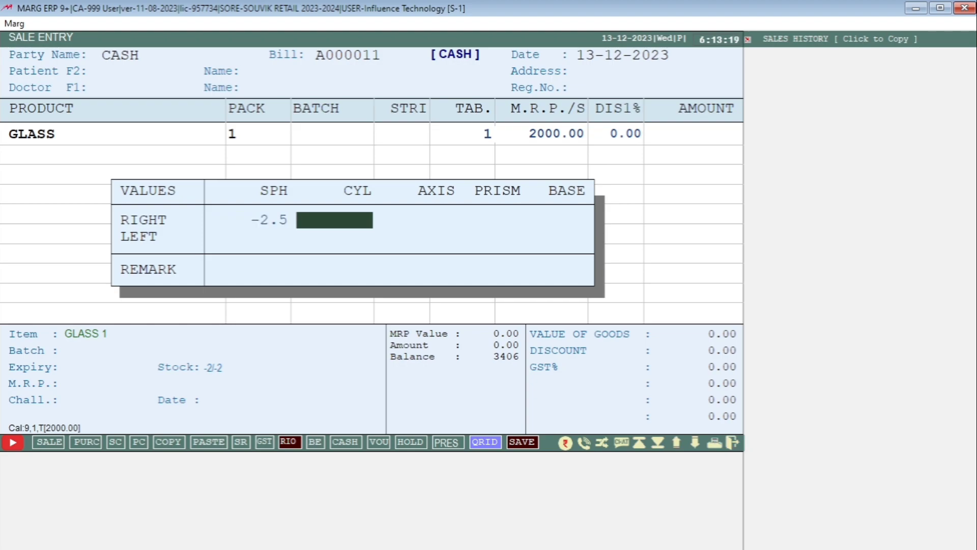
type("-2.6")
key("Return")
key("Return")
key("Return")
key("Return")
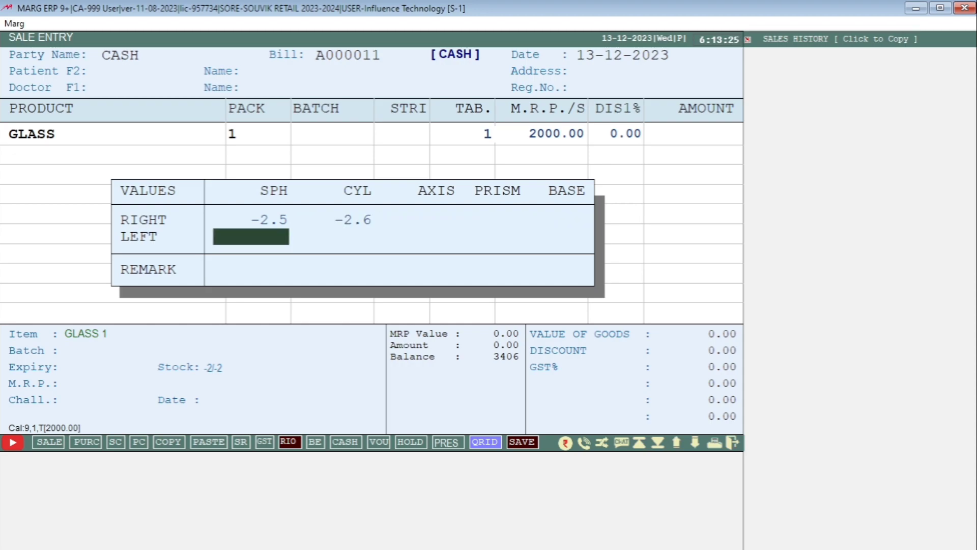
type("2.5")
key("Return")
key("Return")
type("2.6")
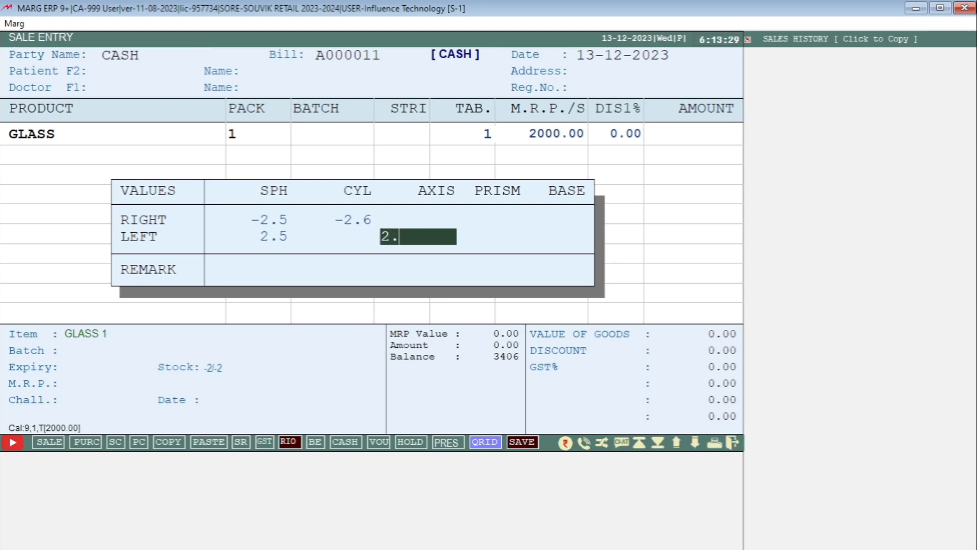
key("Return")
key("Return")
key("Return")
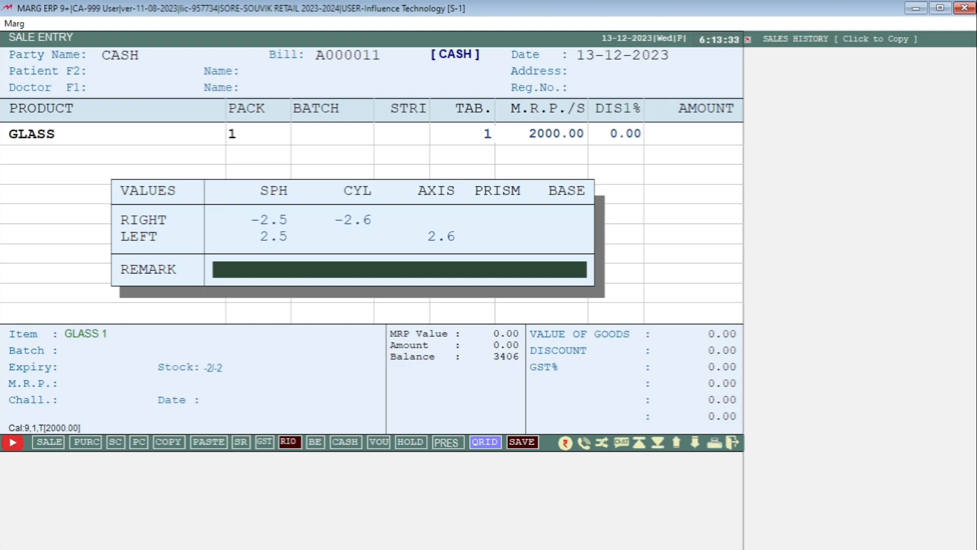
type("GOOD AND")
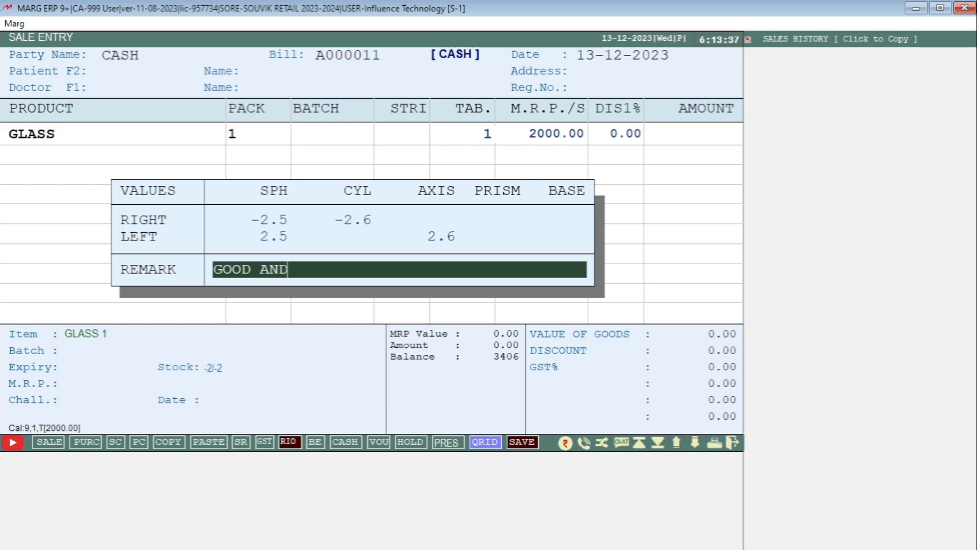
type(" VERY GOOD")
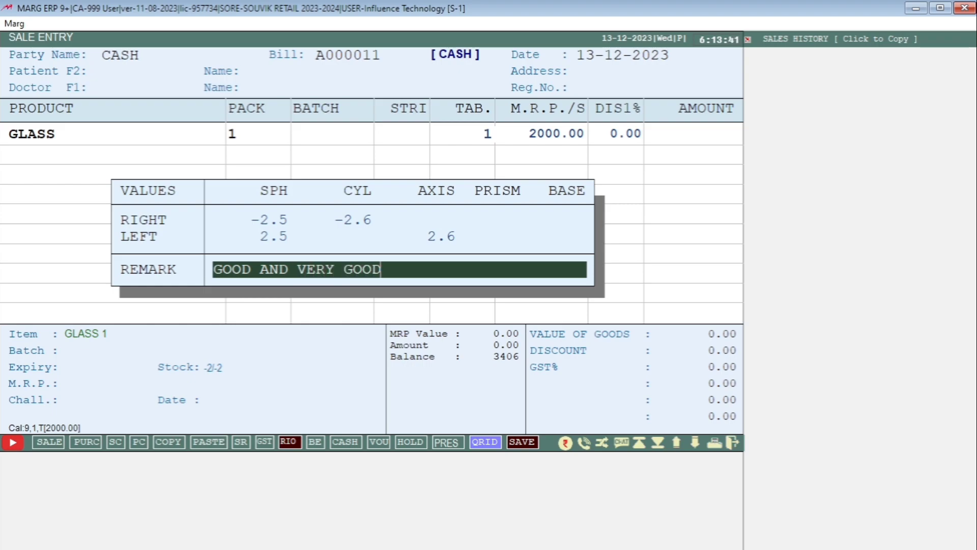
key("Return")
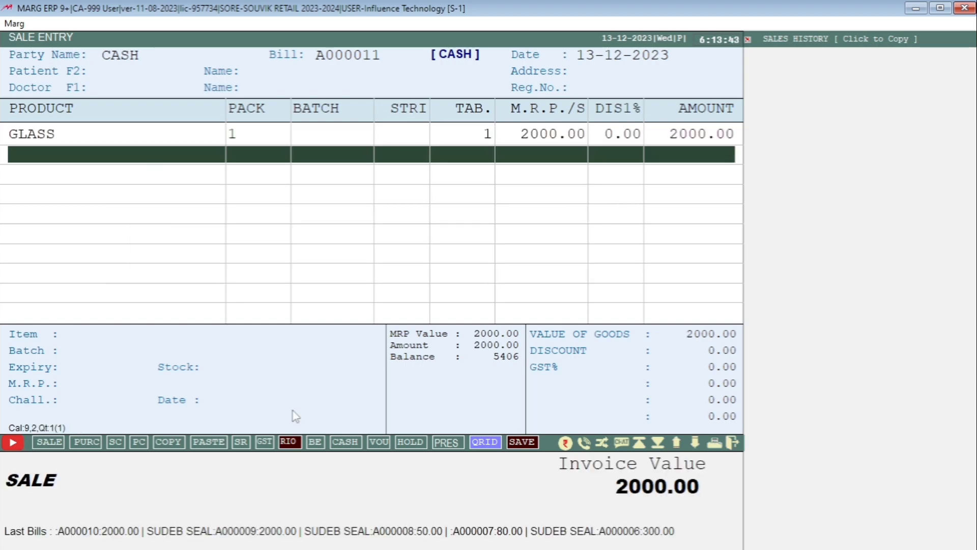
Save bill A000011, preview its invoice with eye powers and remark, then exit to the dashboard.
key("Return")
key("Return")
key("Return")
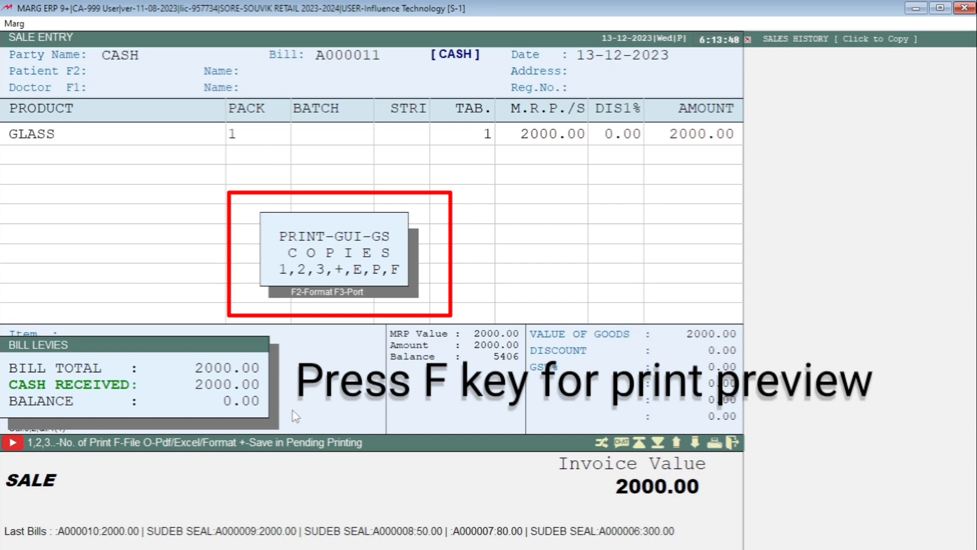
key("f")
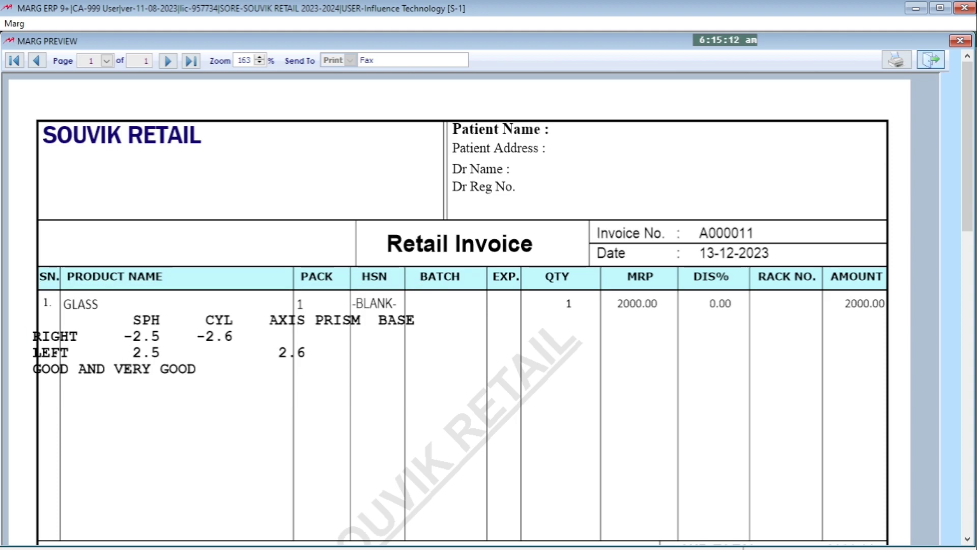
key("Escape")
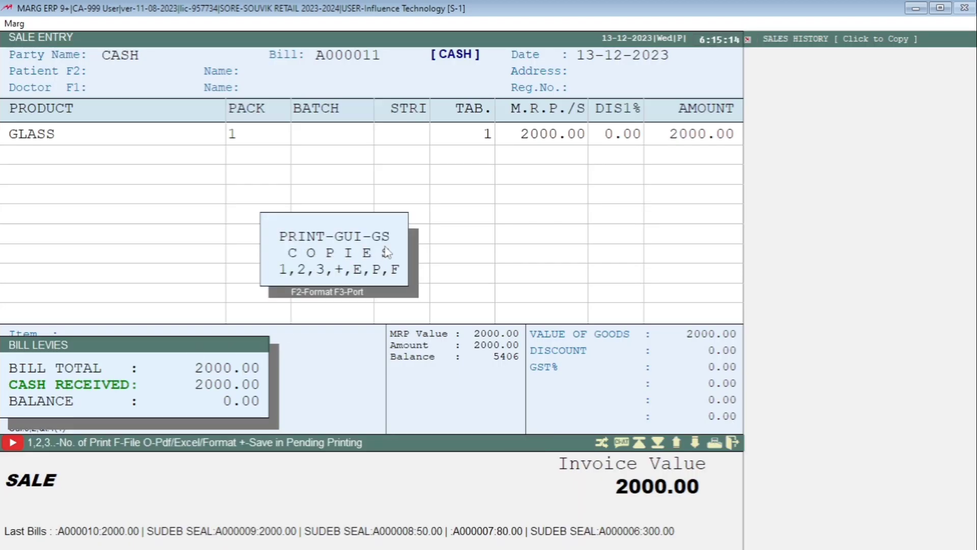
key("Escape")
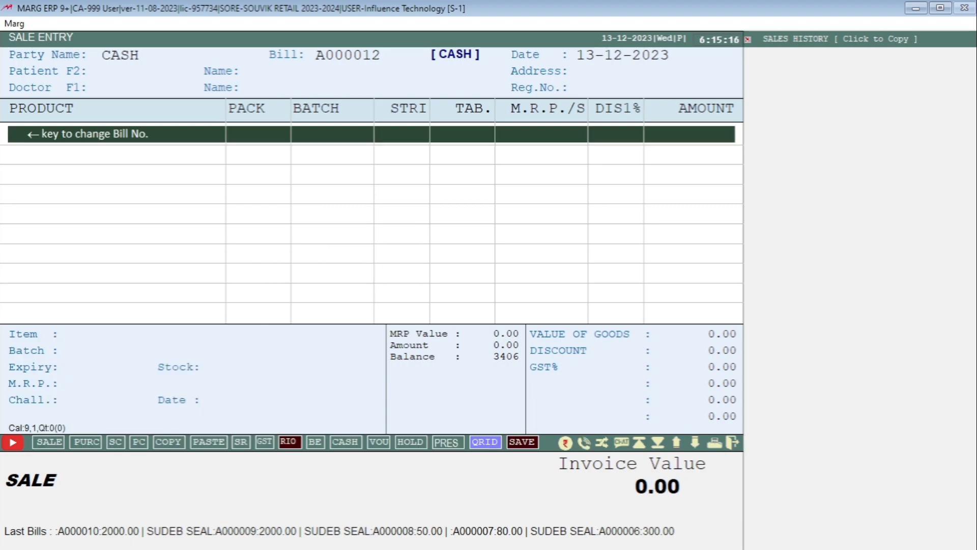
key("Escape")
key("Escape")
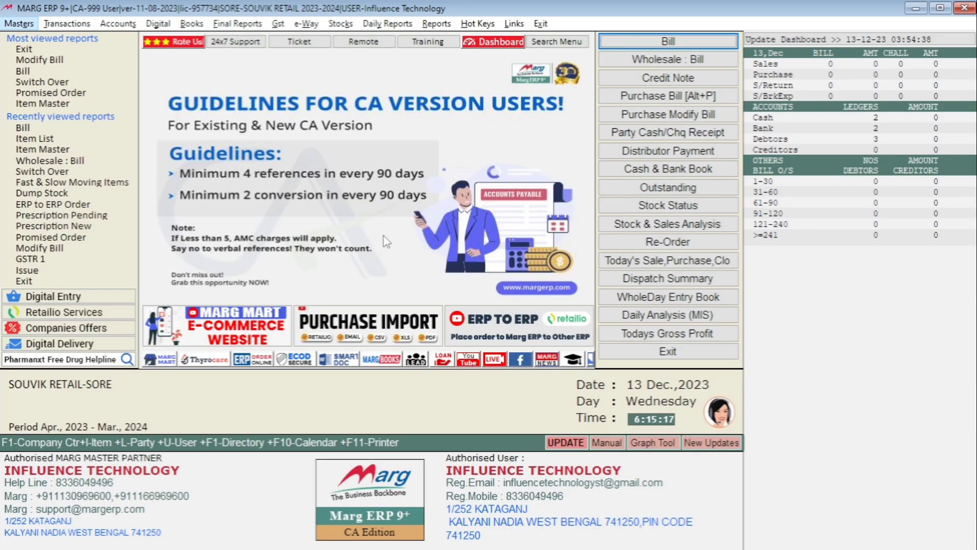
Open GUI invoice format GS (Chemist Shop) via Masters > Self Format and start an option search.
key("alt+m")
key("Up")
key("Right")
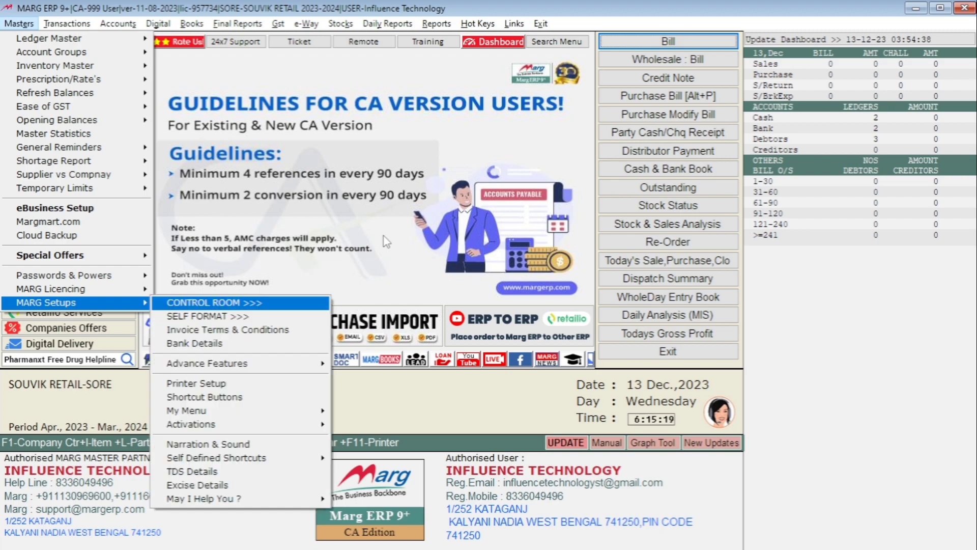
key("Down")
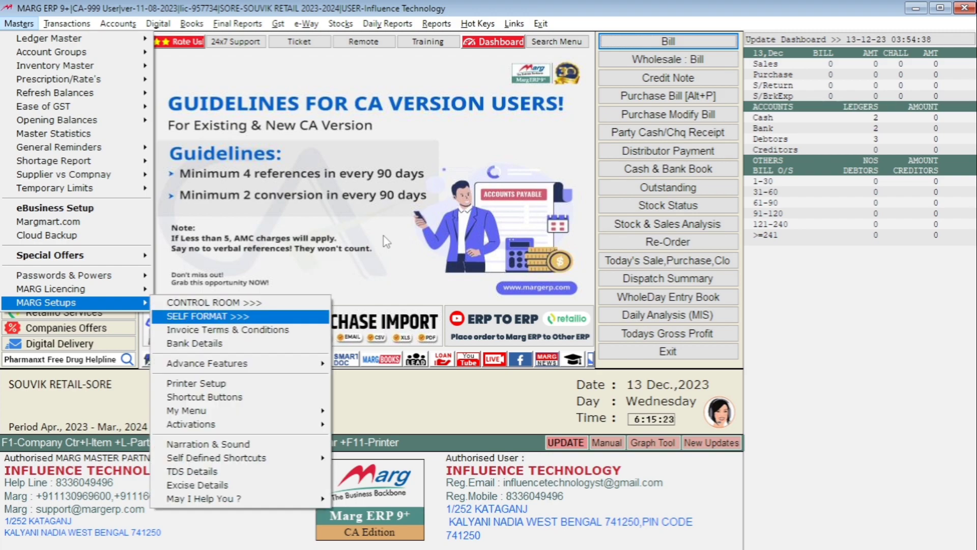
key("Return")
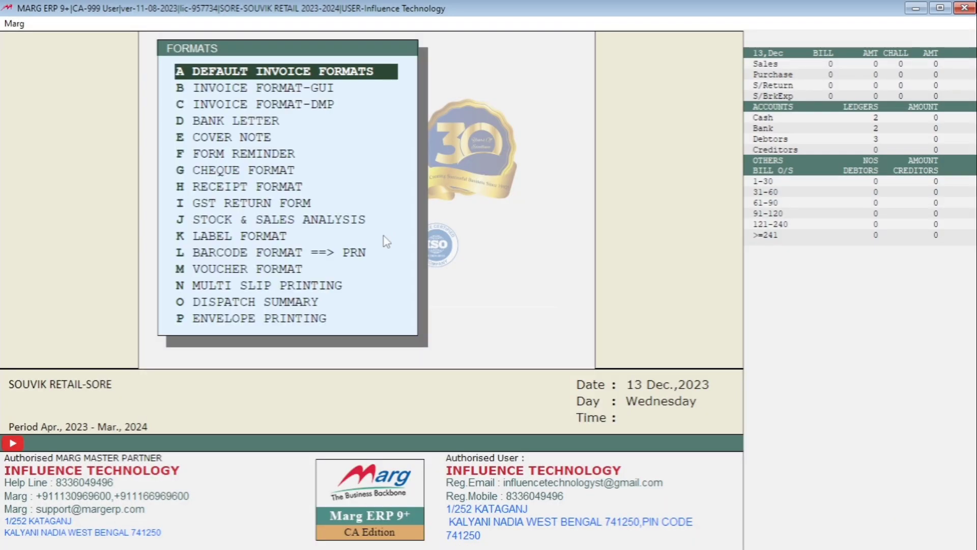
key("Down")
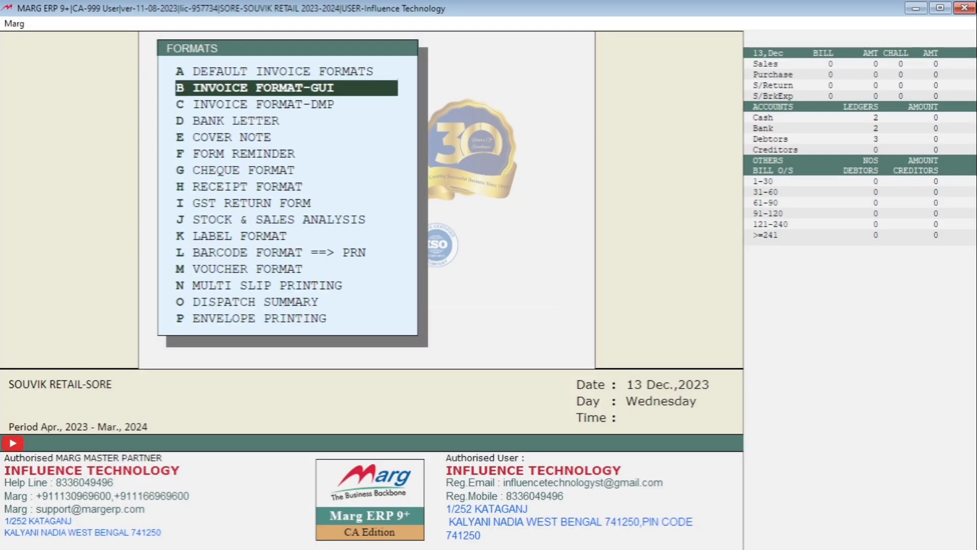
key("Return")
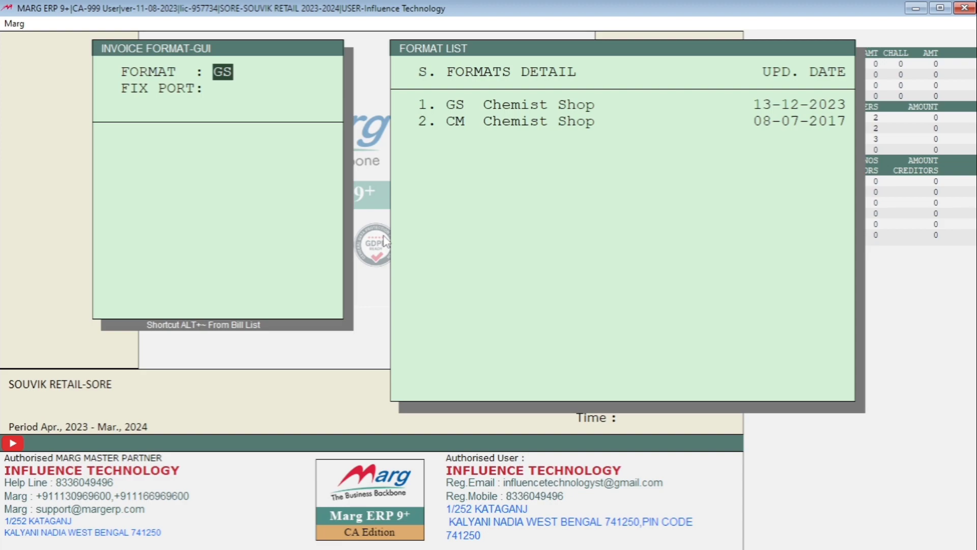
key("Return")
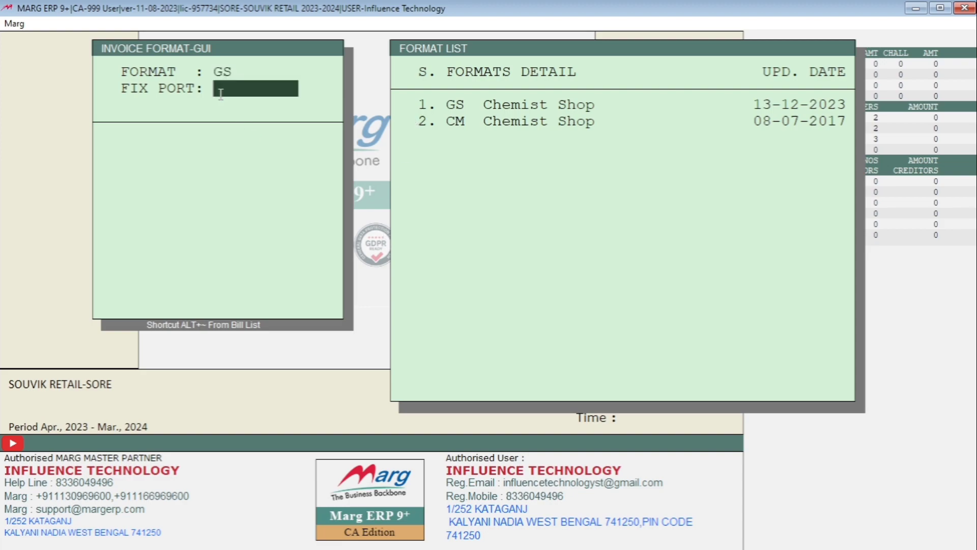
key("Return")
key("Return")
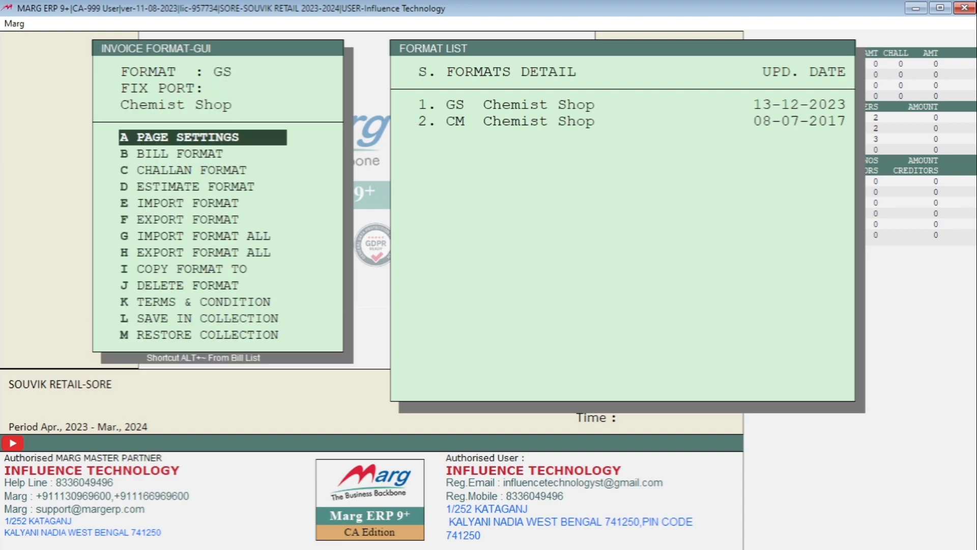
key("Return")
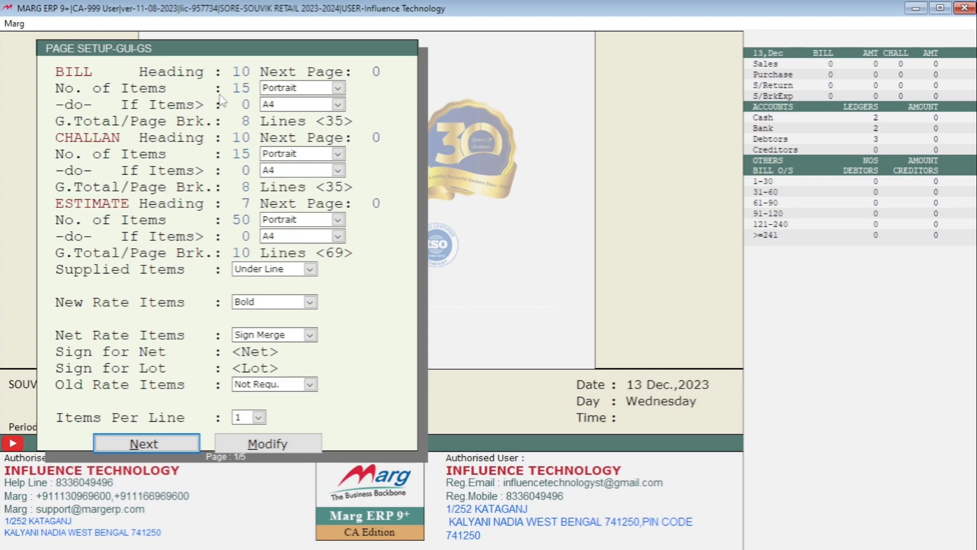
key("Return")
Search REMARK and change the dose print column from 21 to 50, then save and close.
type("R")
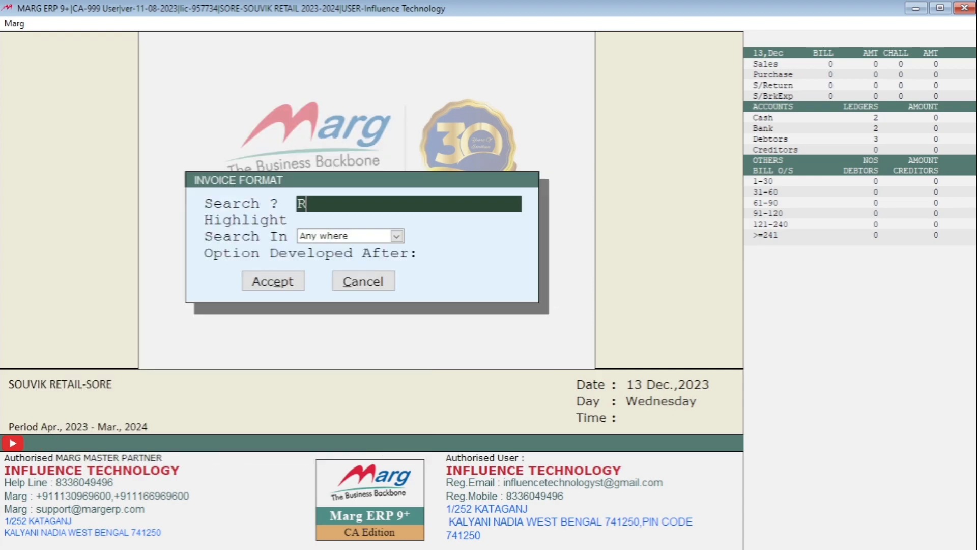
type("EMARK")
key("Return")
key("Return")
key("Return")
key("Return")
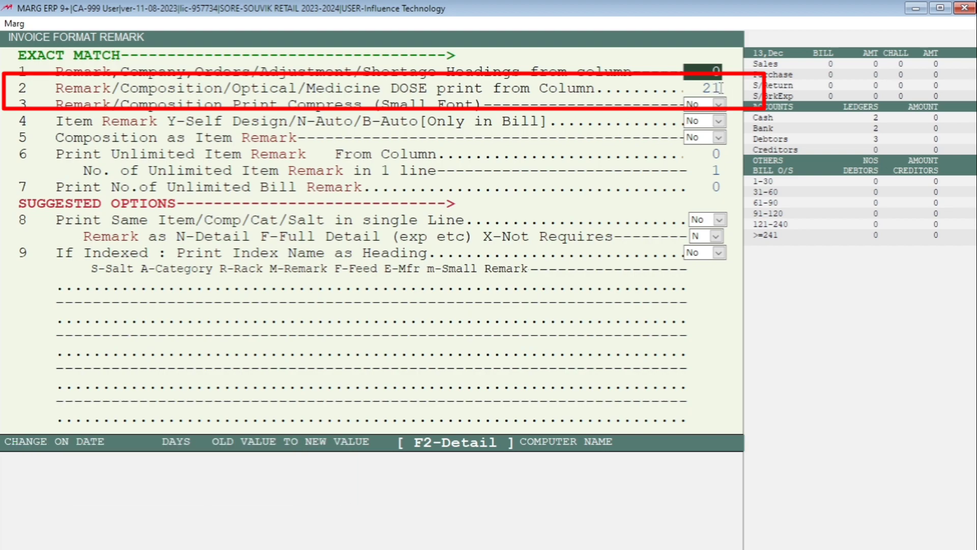
left_click(720, 88)
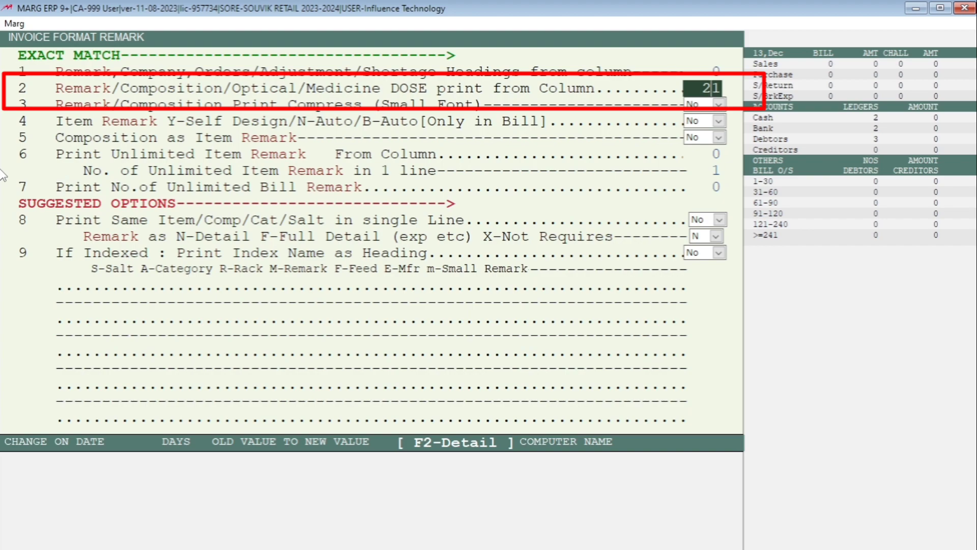
key("BackSpace")
key("BackSpace")
type("50")
key("Return")
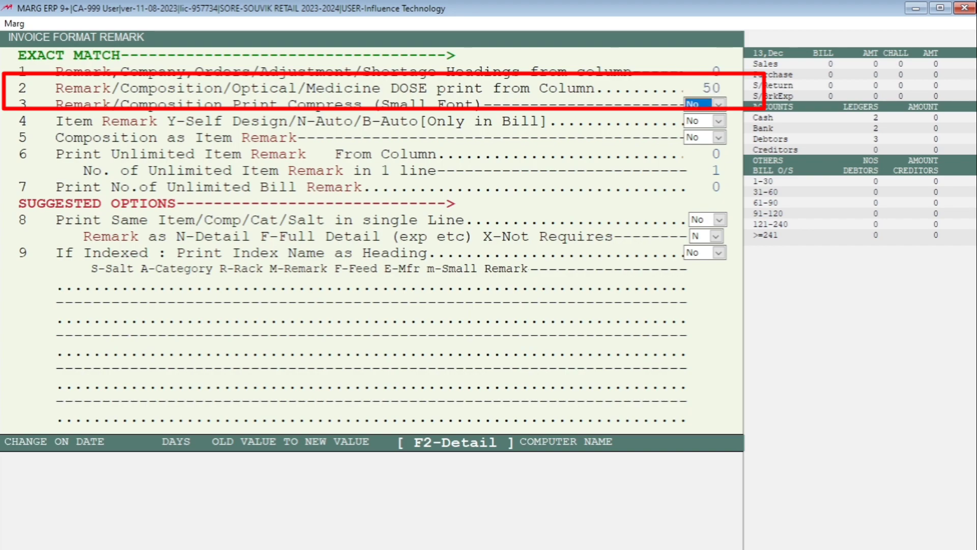
key("Return")
key("Return")
key("Return")
key("Return")
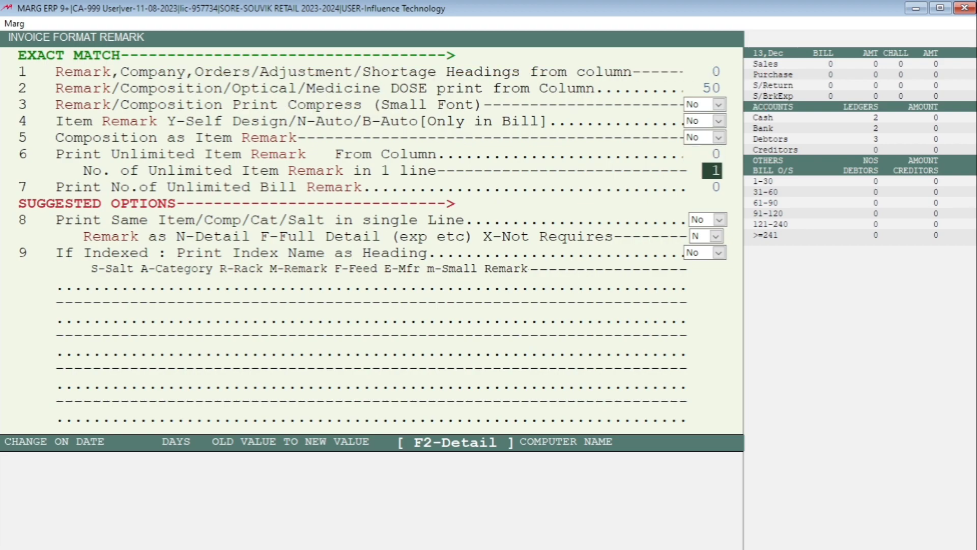
key("Escape")
key("Escape")
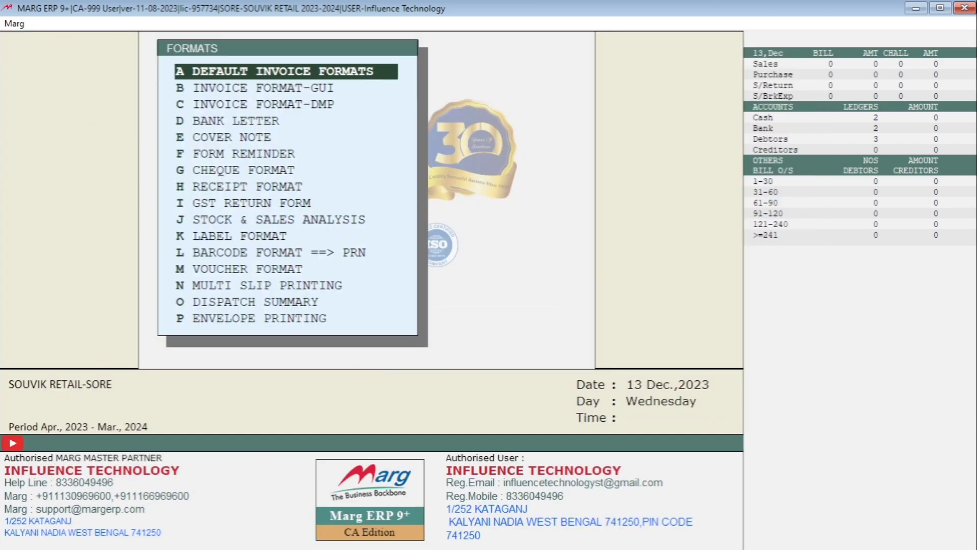
key("Escape")
Open bill A000011 through Sale > Modify Bill and preview its printed invoice.
key("alt+t")
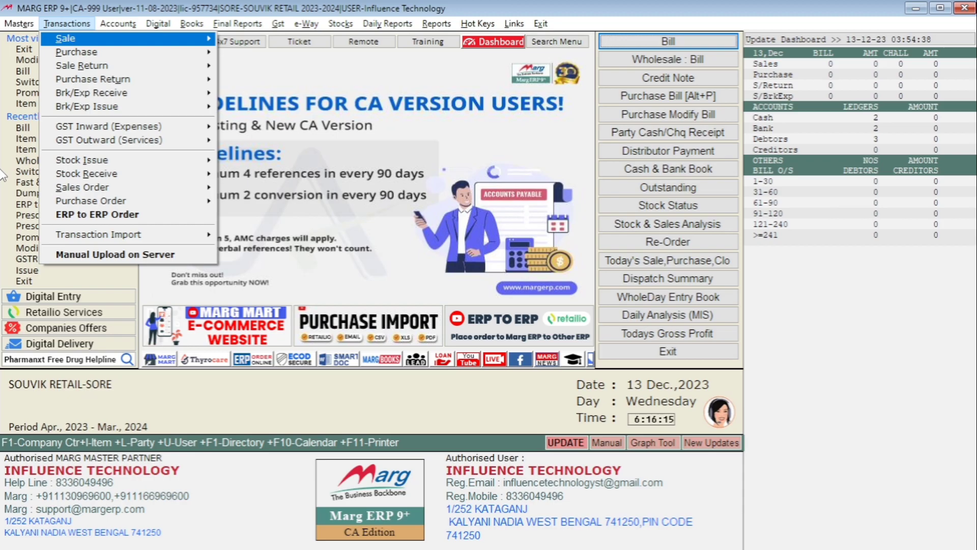
key("Return")
key("Down")
key("Down")
key("Down")
key("Return")
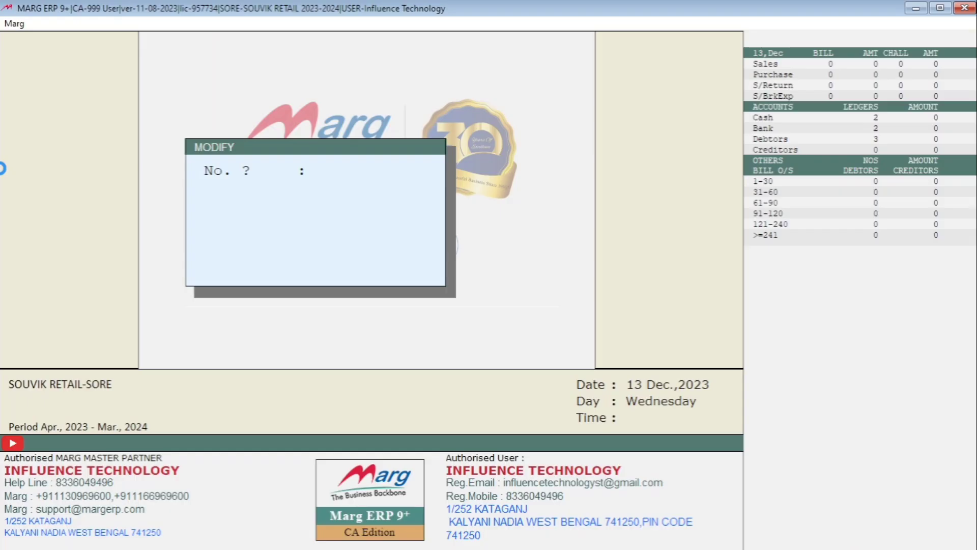
key("Return")
key("Return")
key("Return")
key("Return")
key("Return")
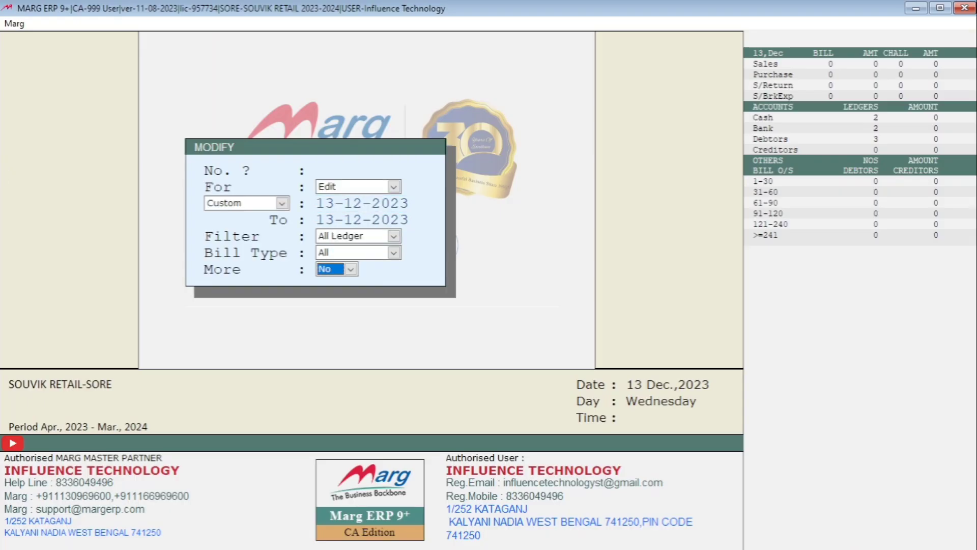
key("Return")
key("Return")
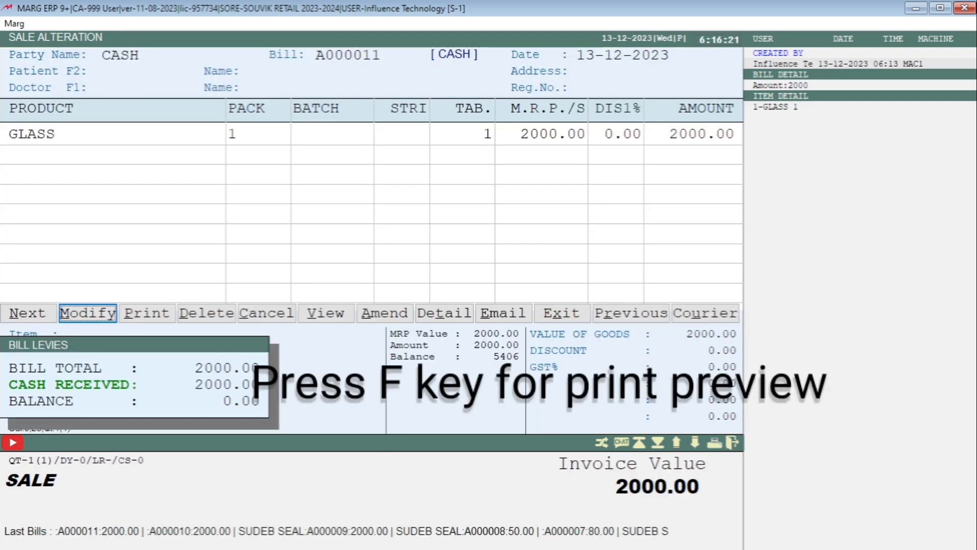
key("Right")
key("Return")
key("f")
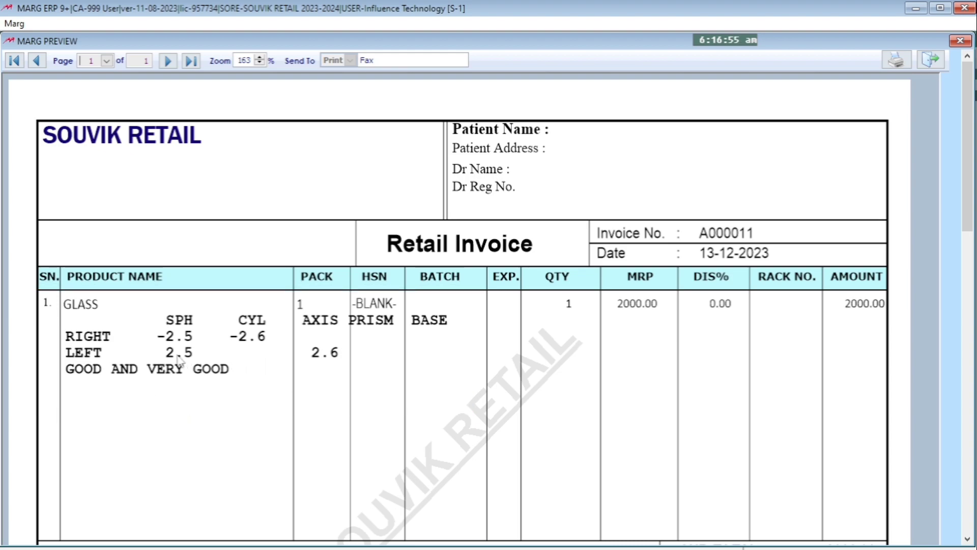
Scroll through bill A000011's invoice preview to check the layout, then close it.
scroll(240, 359, "down", 1)
scroll(180, 361, "down", 1)
scroll(181, 362, "up", 1)
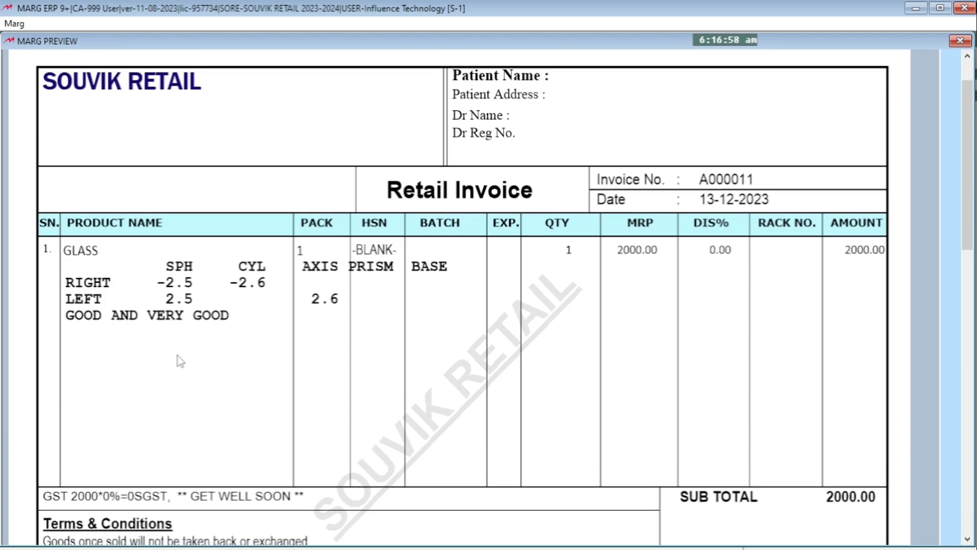
scroll(180, 362, "down", 1)
scroll(181, 362, "down", 4)
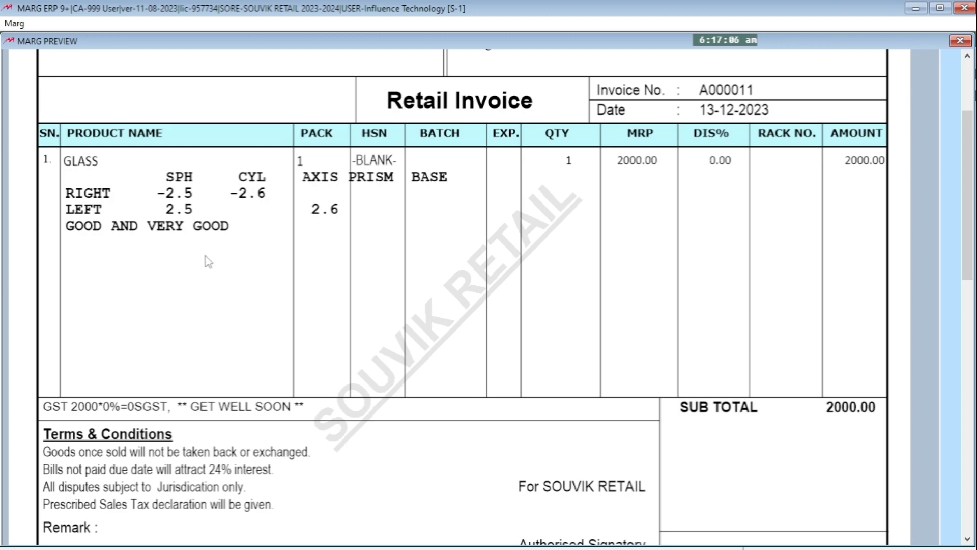
key("Escape")
key("Escape")
key("Escape")
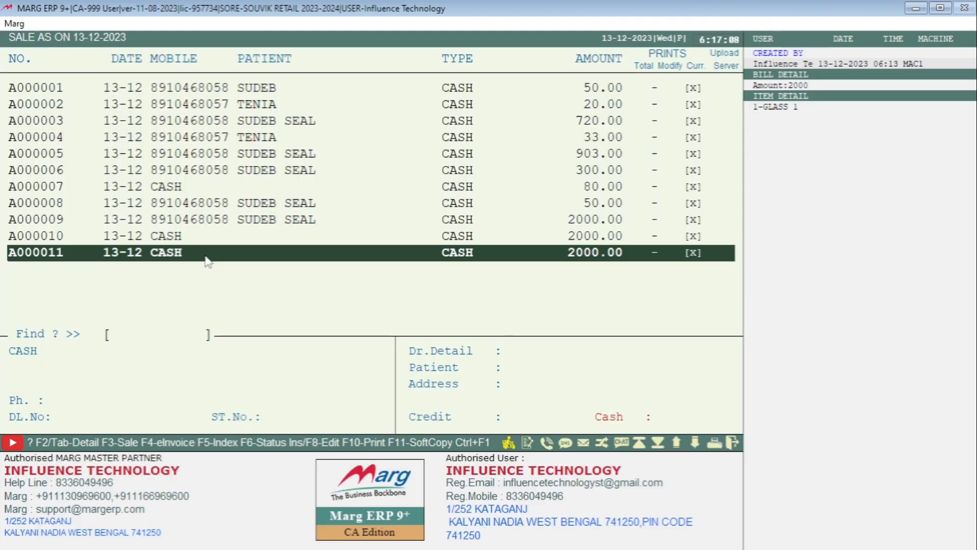